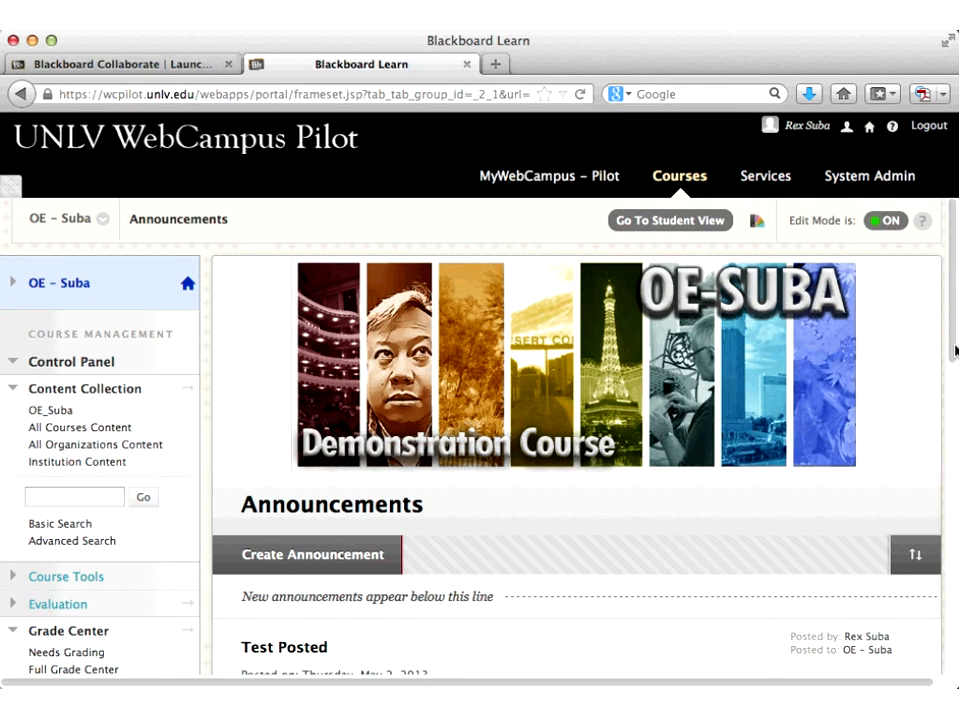
Step: Collapse and re-expand the Grade Center menu, then open the Needs Grading list
{"action": "scroll", "coordinate": [955, 350], "scroll_direction": "down", "scroll_amount": 5}
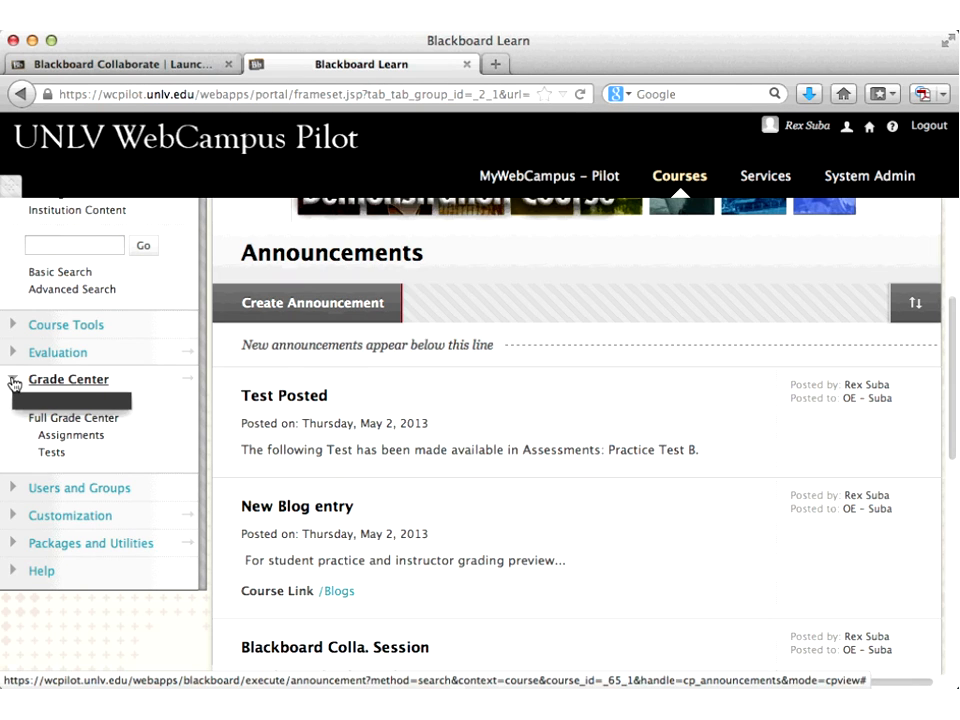
{"action": "left_click", "coordinate": [14, 383]}
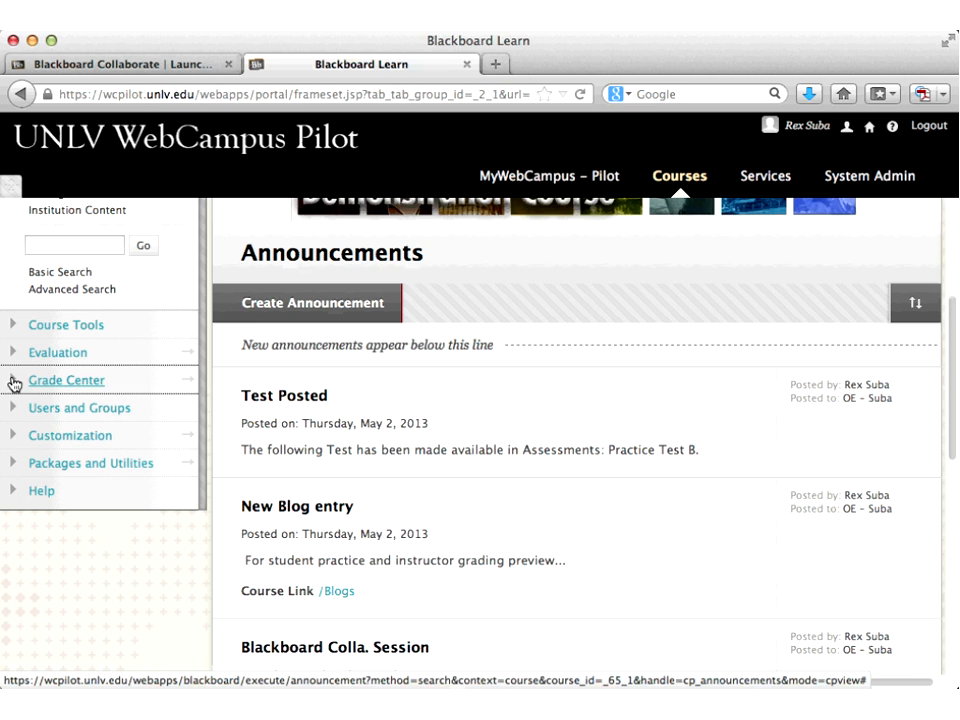
{"action": "left_click", "coordinate": [14, 383]}
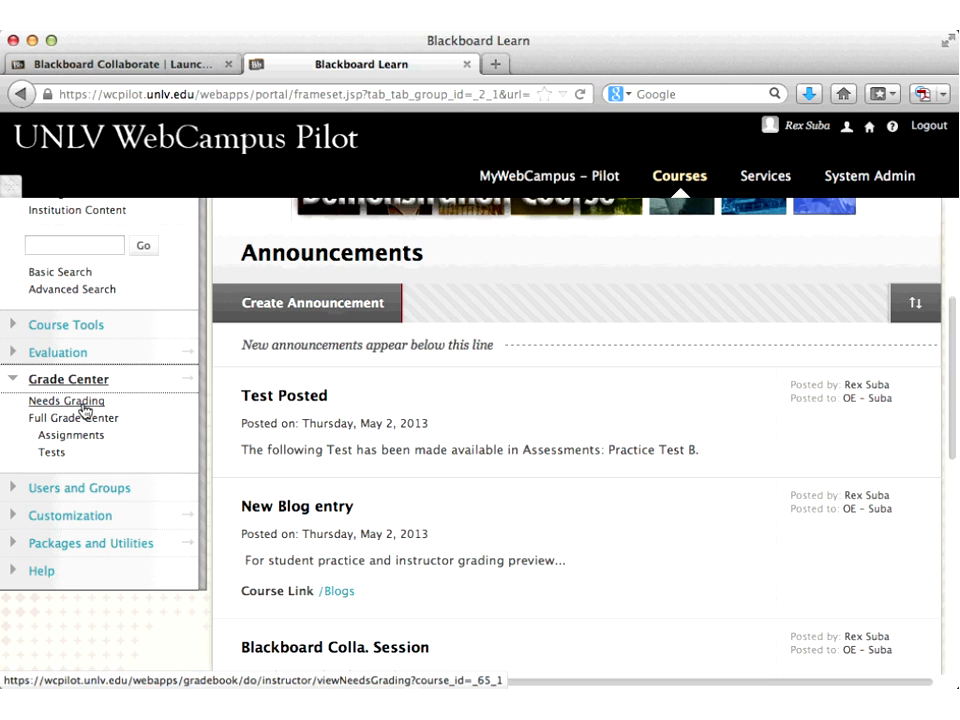
{"action": "left_click", "coordinate": [84, 410]}
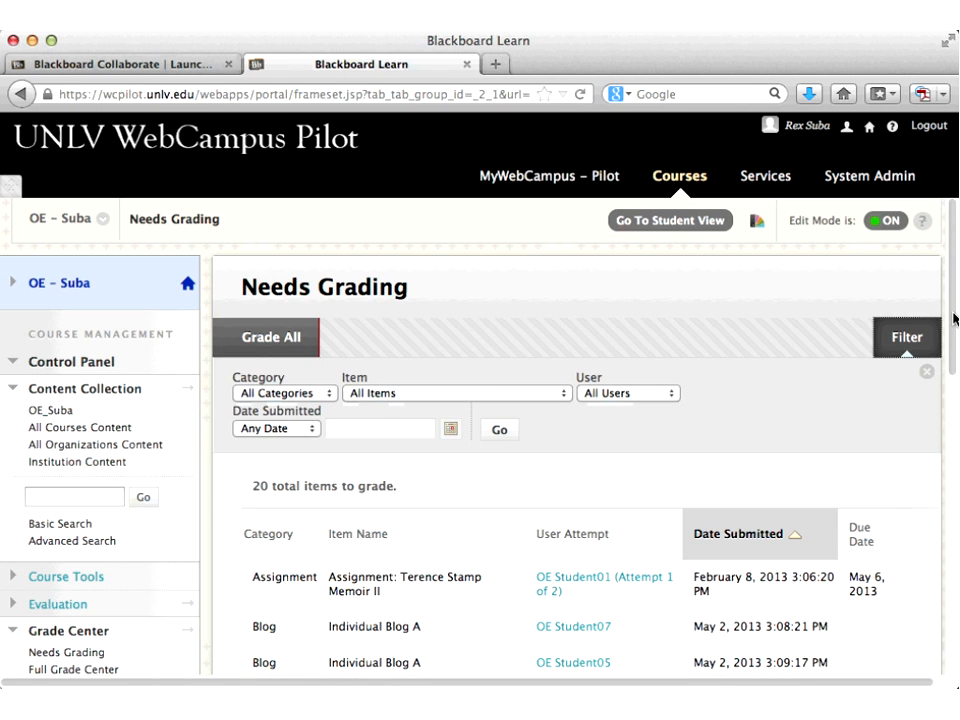
Step: Scroll through the 20 items needing grading, then go to the Full Grade Center
{"action": "scroll", "coordinate": [955, 335], "scroll_direction": "down", "scroll_amount": 5}
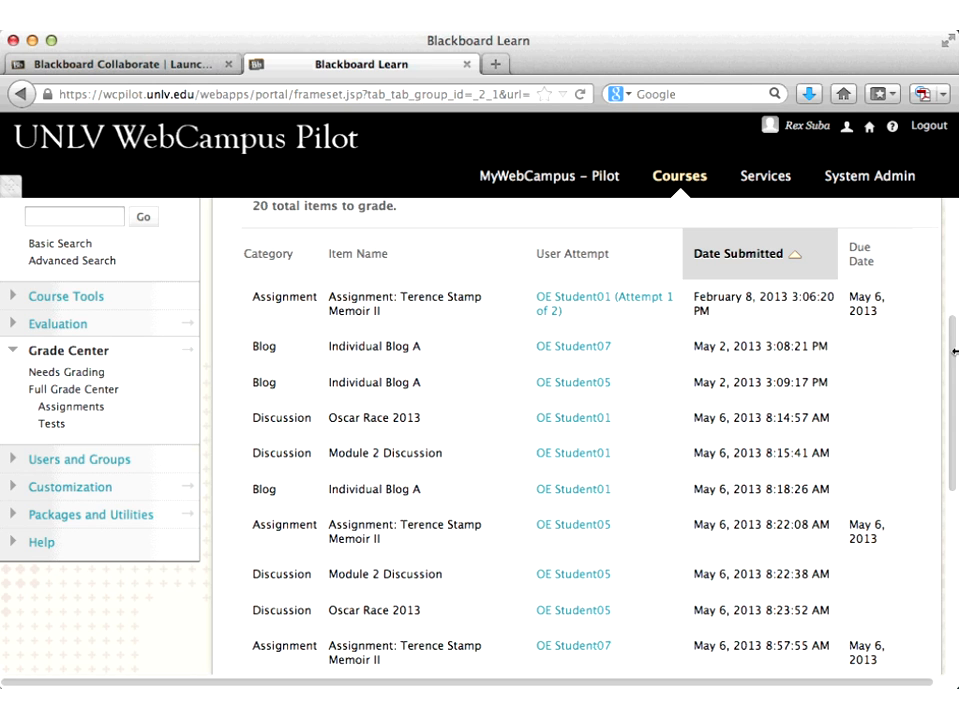
{"action": "mouse_move", "coordinate": [718, 422]}
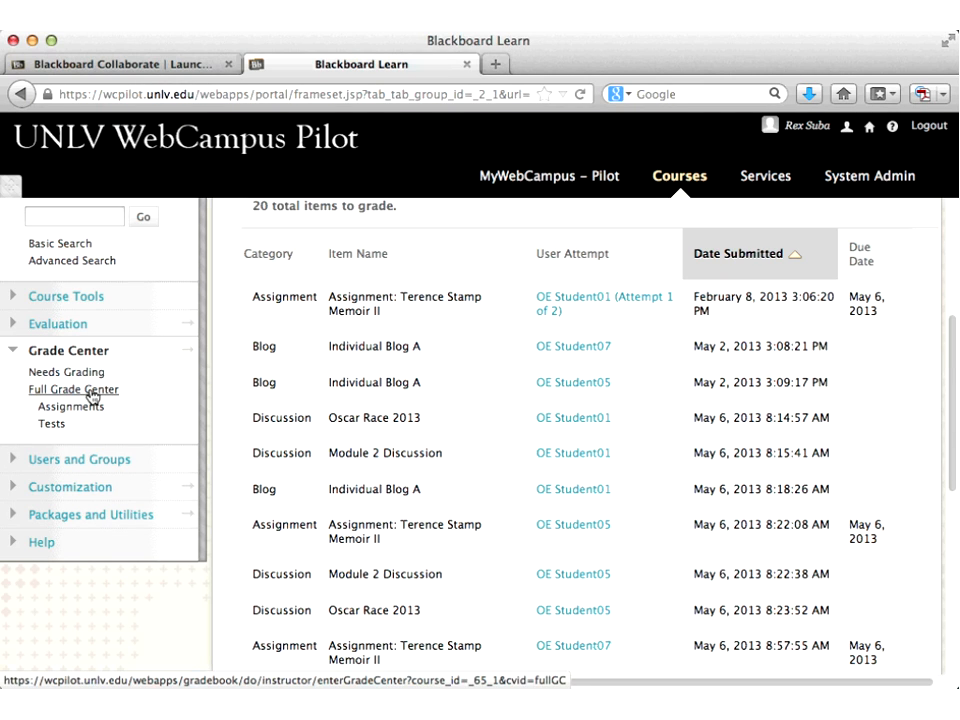
{"action": "left_click", "coordinate": [92, 397]}
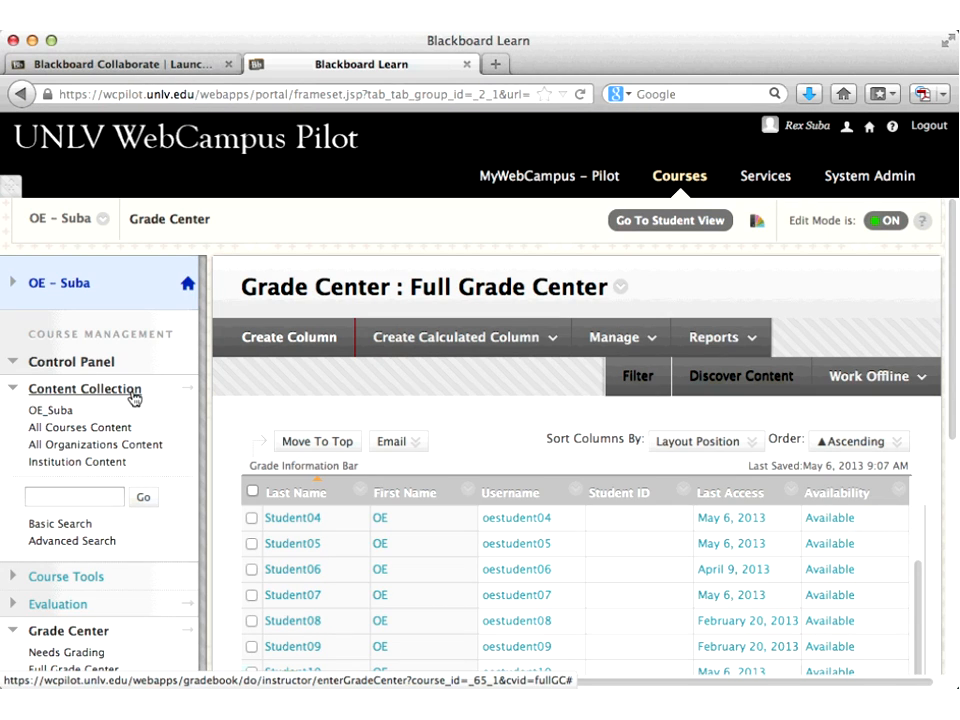
{"action": "left_click", "coordinate": [276, 344]}
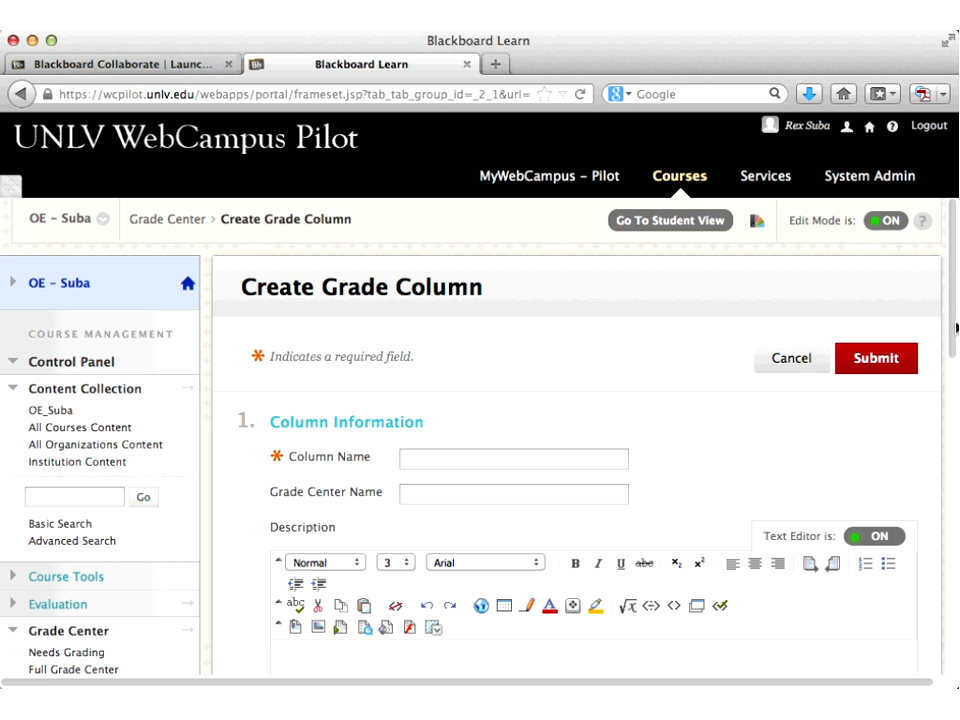
{"action": "scroll", "coordinate": [955, 327], "scroll_direction": "down", "scroll_amount": 5}
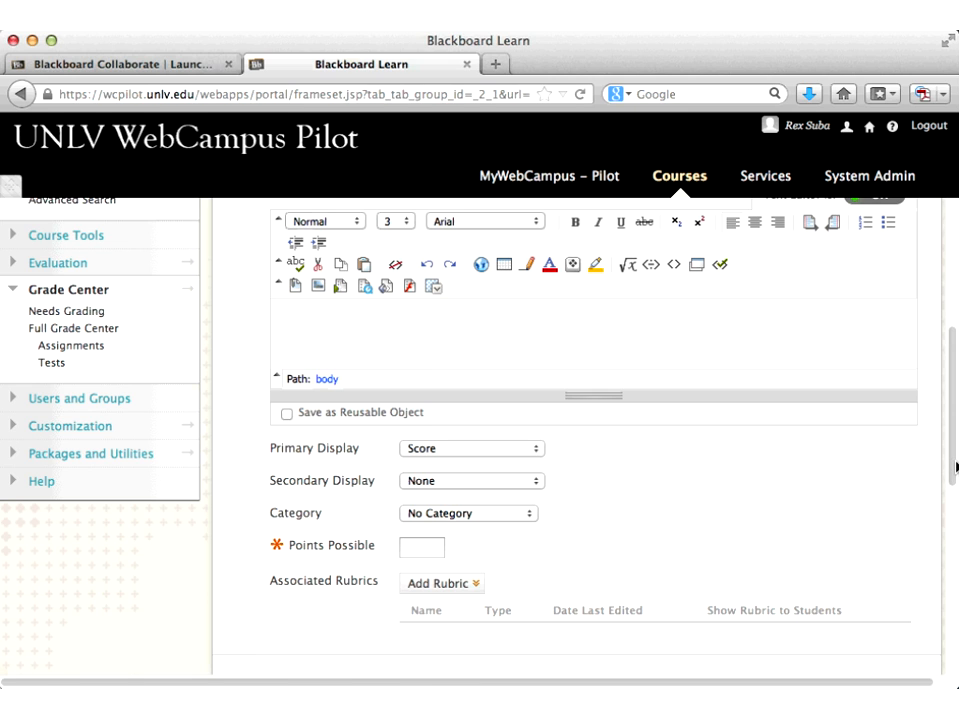
{"action": "scroll", "coordinate": [955, 468], "scroll_direction": "down", "scroll_amount": 2}
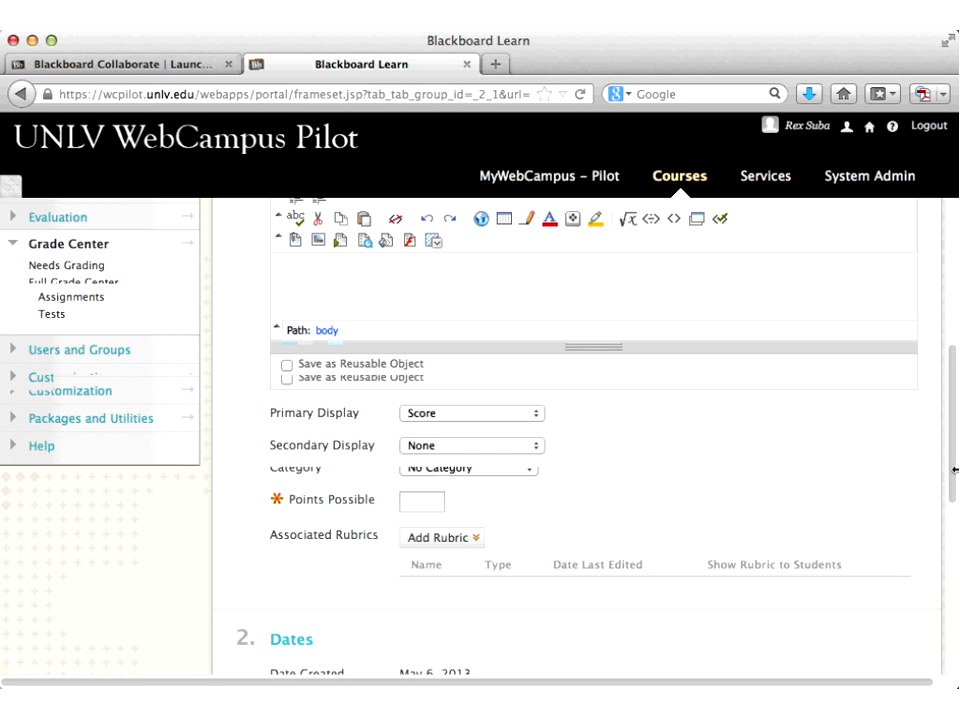
{"action": "scroll", "coordinate": [955, 470], "scroll_direction": "down", "scroll_amount": 5}
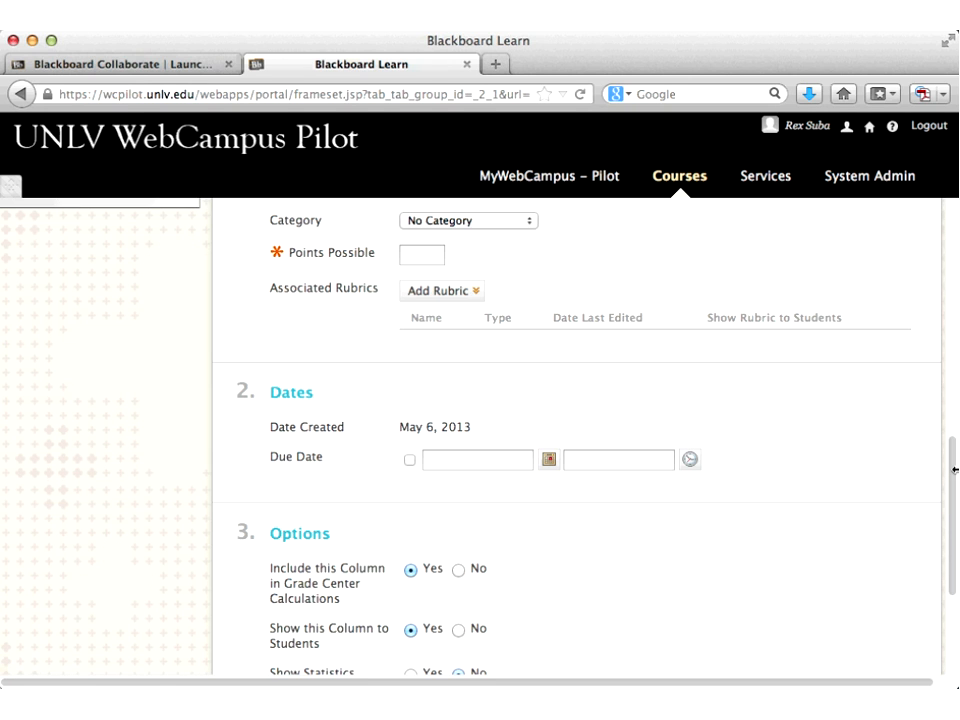
{"action": "scroll", "coordinate": [955, 469], "scroll_direction": "down", "scroll_amount": 2}
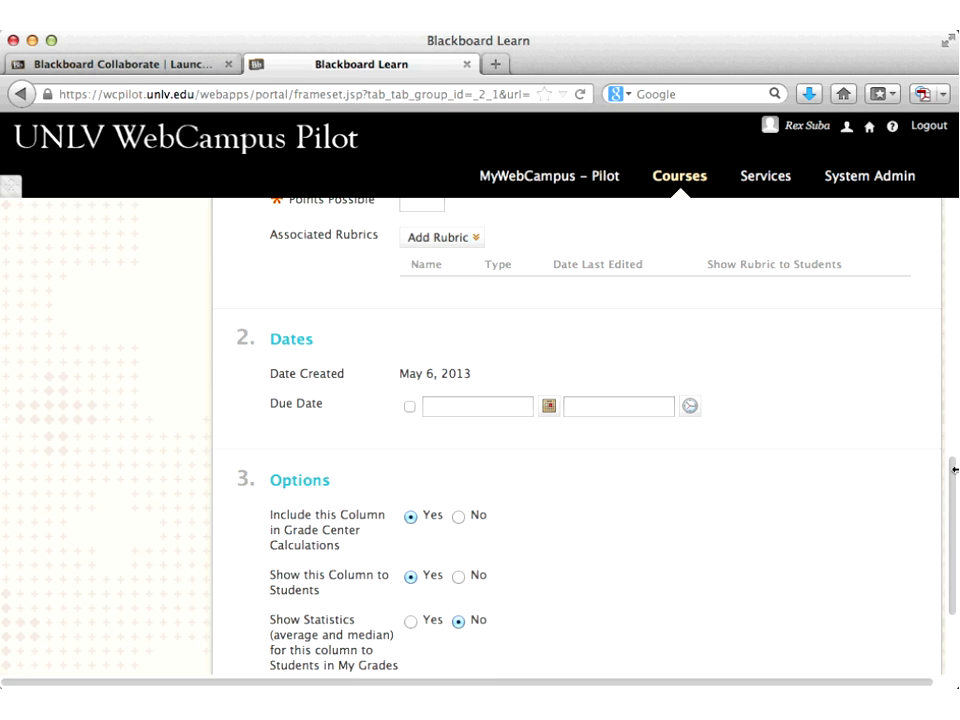
{"action": "scroll", "coordinate": [955, 469], "scroll_direction": "down", "scroll_amount": 4}
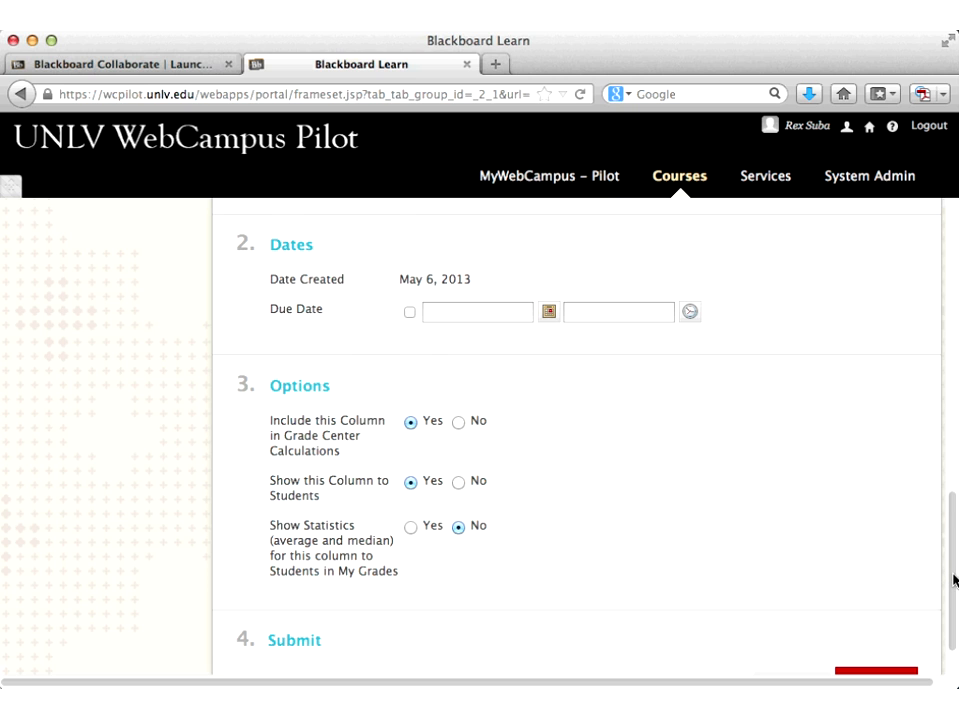
{"action": "scroll", "coordinate": [955, 580], "scroll_direction": "down", "scroll_amount": 2}
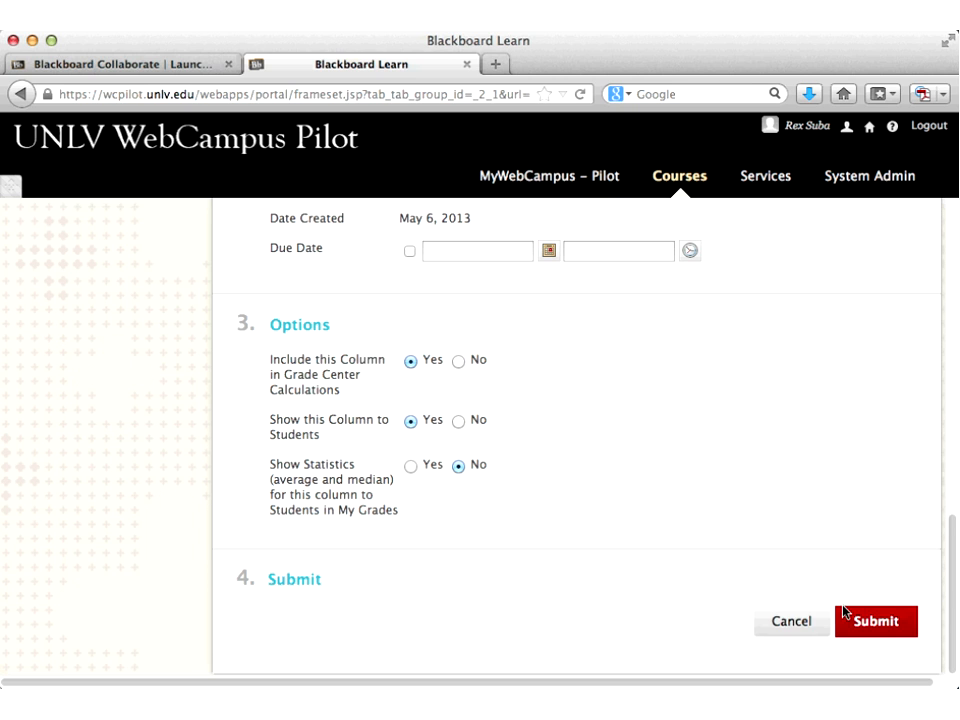
{"action": "left_click", "coordinate": [788, 623]}
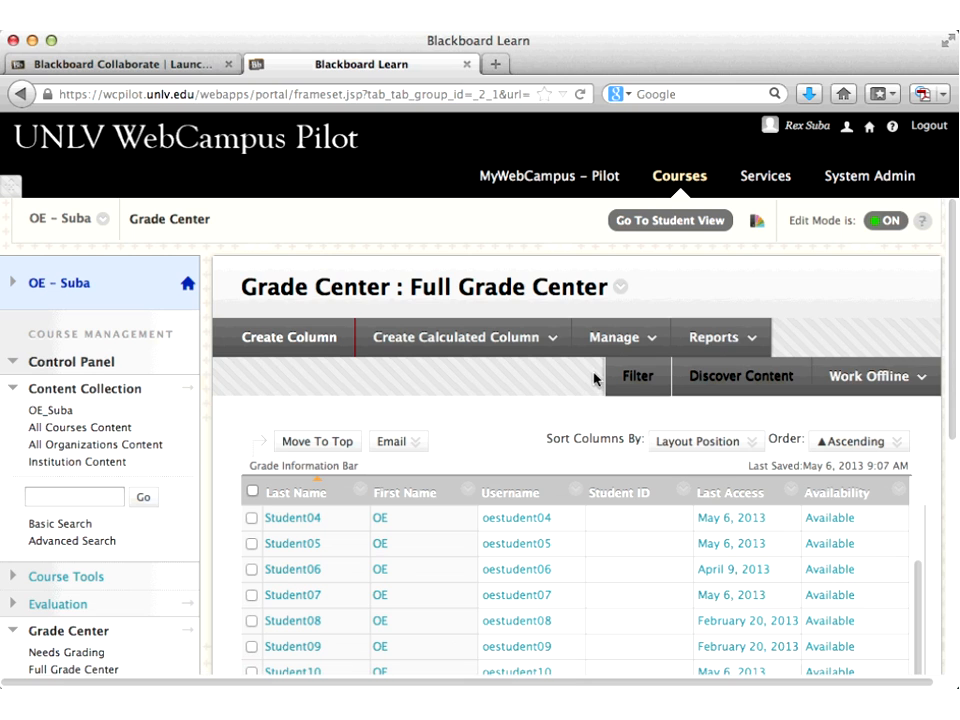
{"action": "left_click", "coordinate": [556, 341]}
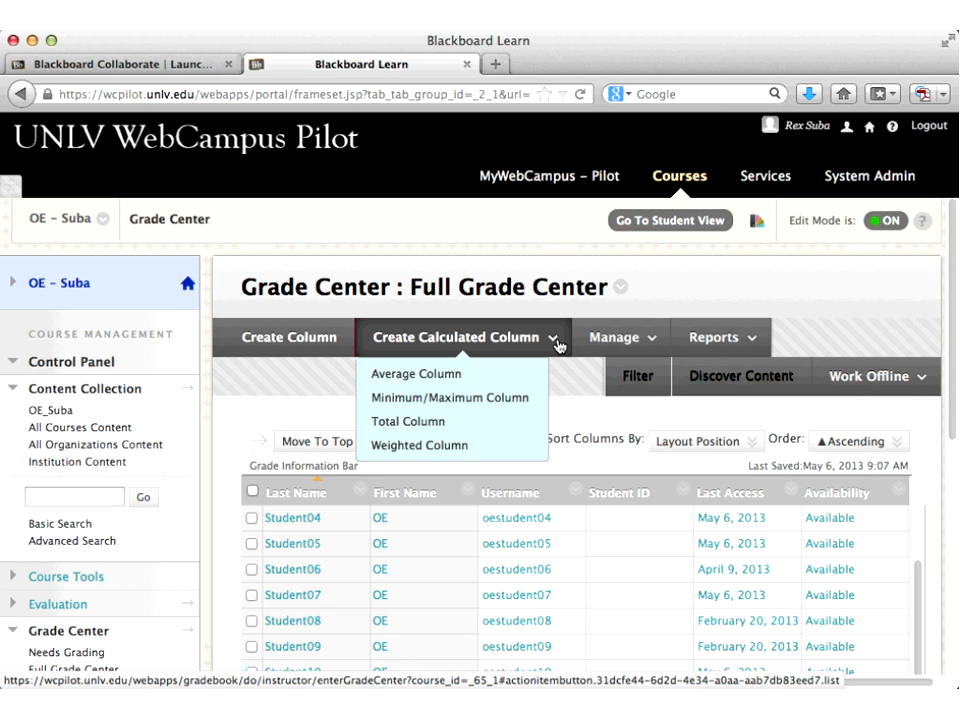
{"action": "left_click", "coordinate": [600, 340]}
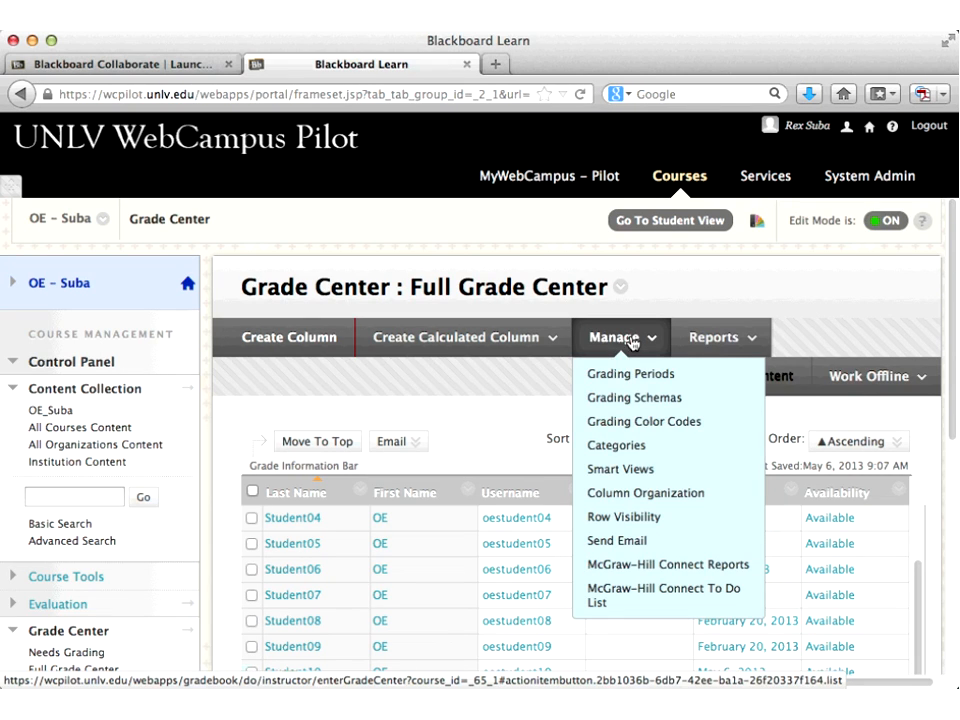
{"action": "left_click", "coordinate": [709, 339]}
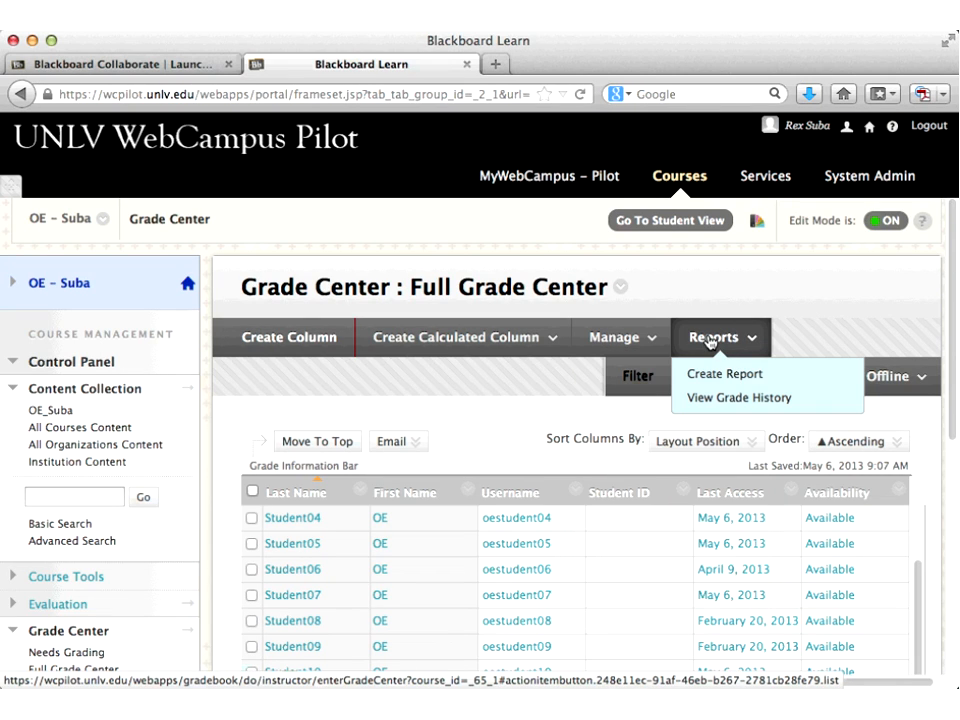
{"action": "left_click", "coordinate": [862, 377]}
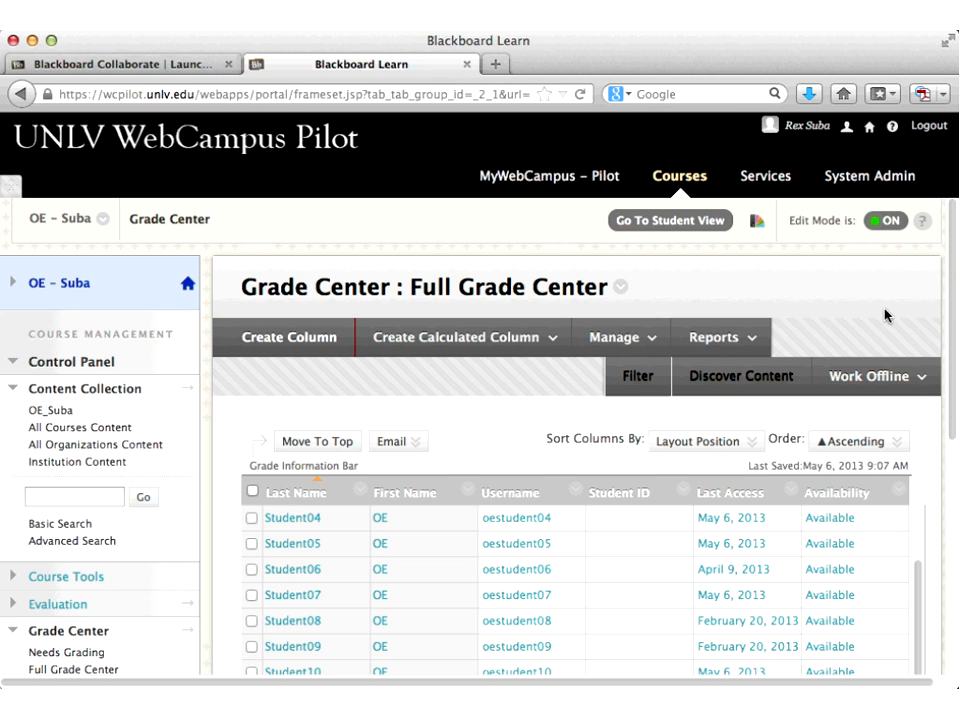
{"action": "left_click", "coordinate": [921, 384]}
Step: Scroll the grid to the Total and assignment columns and open the assignment column's options menu
{"action": "left_click_drag", "start_coordinate": [953, 420], "coordinate": [951, 502]}
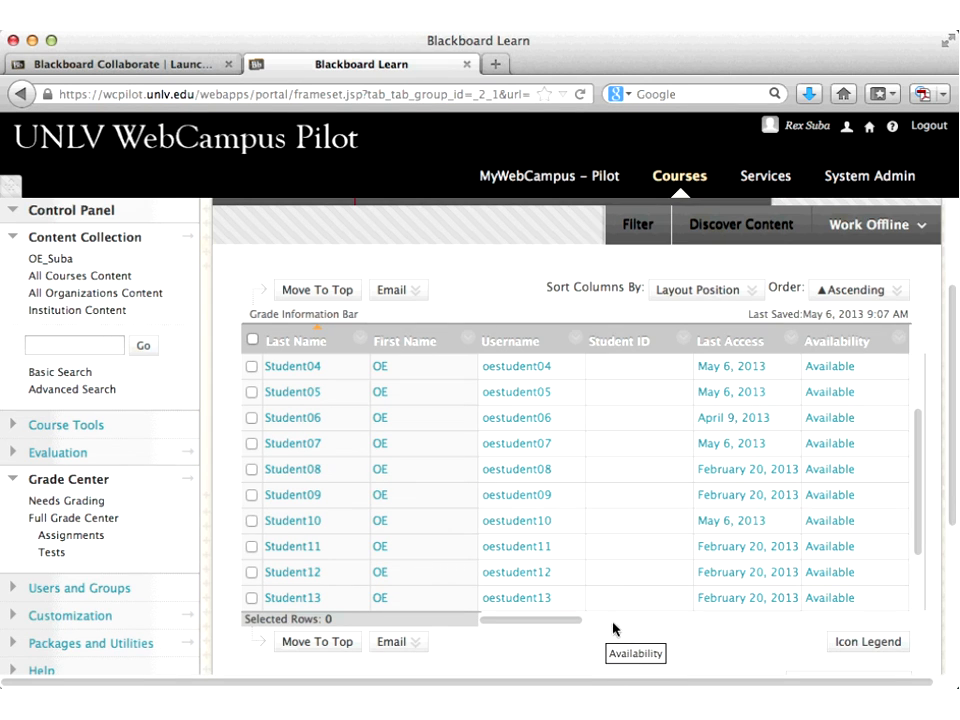
{"action": "scroll", "coordinate": [640, 626], "scroll_direction": "right", "scroll_amount": 5}
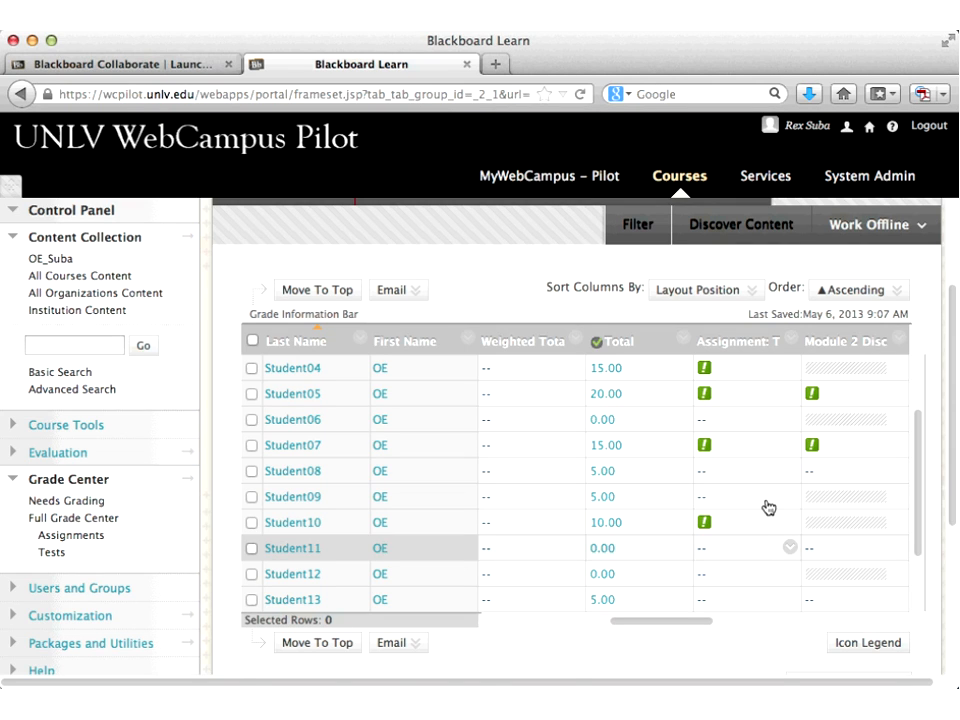
{"action": "left_click", "coordinate": [792, 341]}
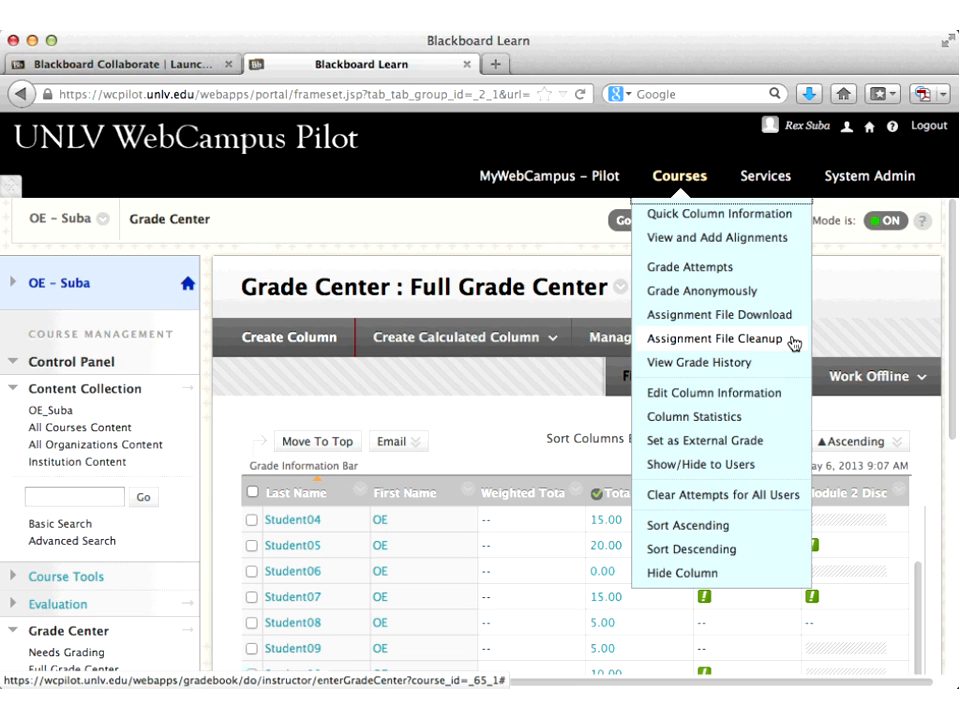
Step: Close the column menu and scroll the grid to show Student04 through Student13
{"action": "left_click", "coordinate": [529, 411]}
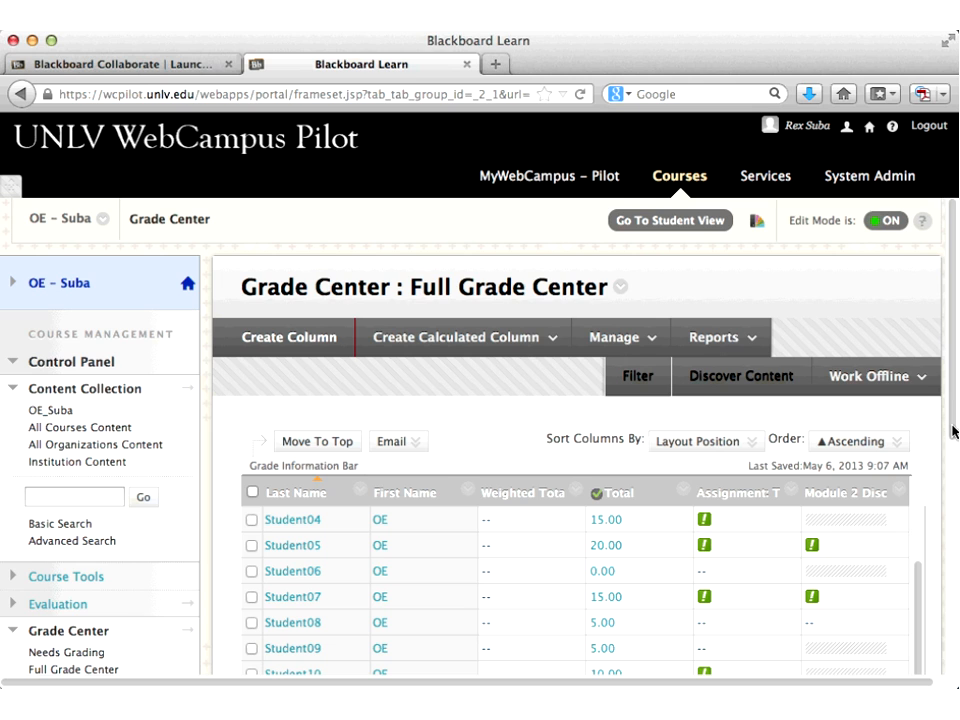
{"action": "left_click_drag", "start_coordinate": [953, 432], "coordinate": [953, 492]}
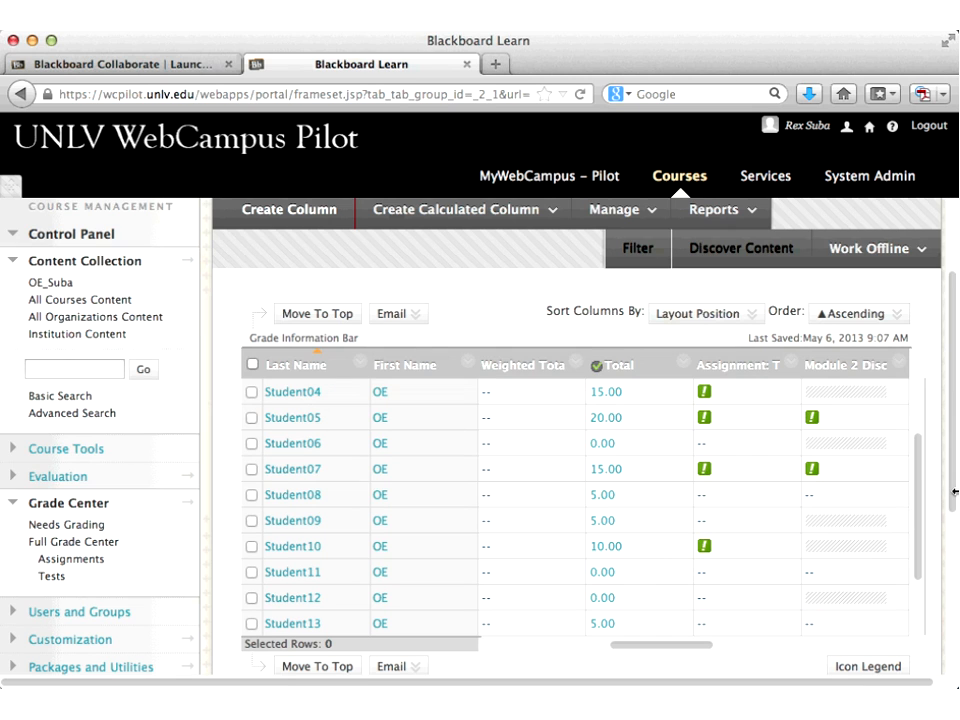
Step: Scroll right to the Practice Test A and B columns and open Practice Test A's options
{"action": "left_click", "coordinate": [750, 650]}
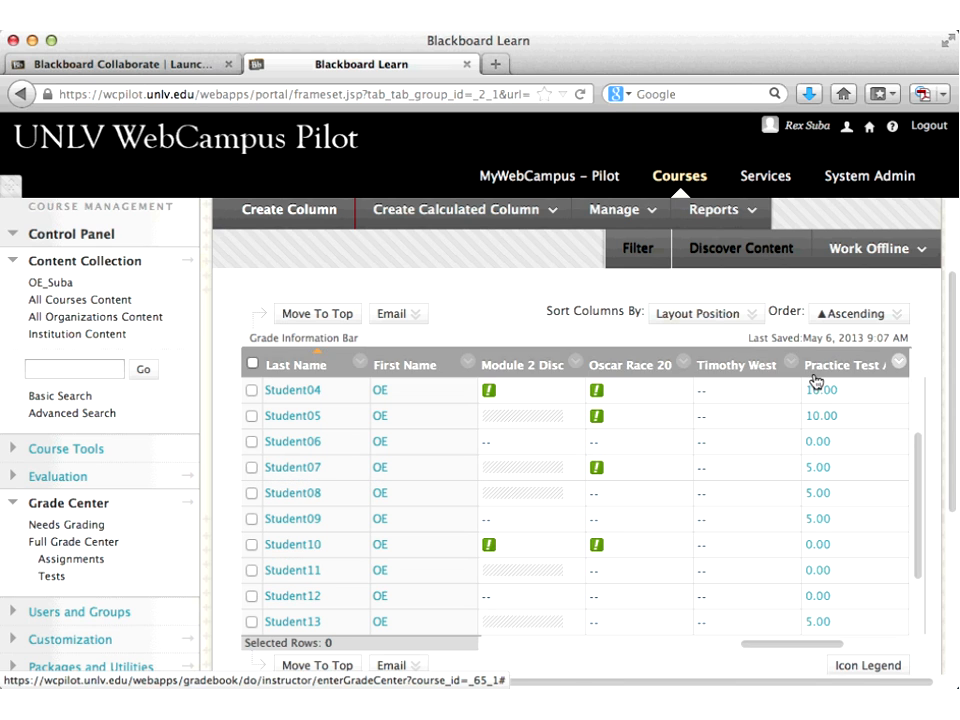
{"action": "left_click", "coordinate": [881, 645]}
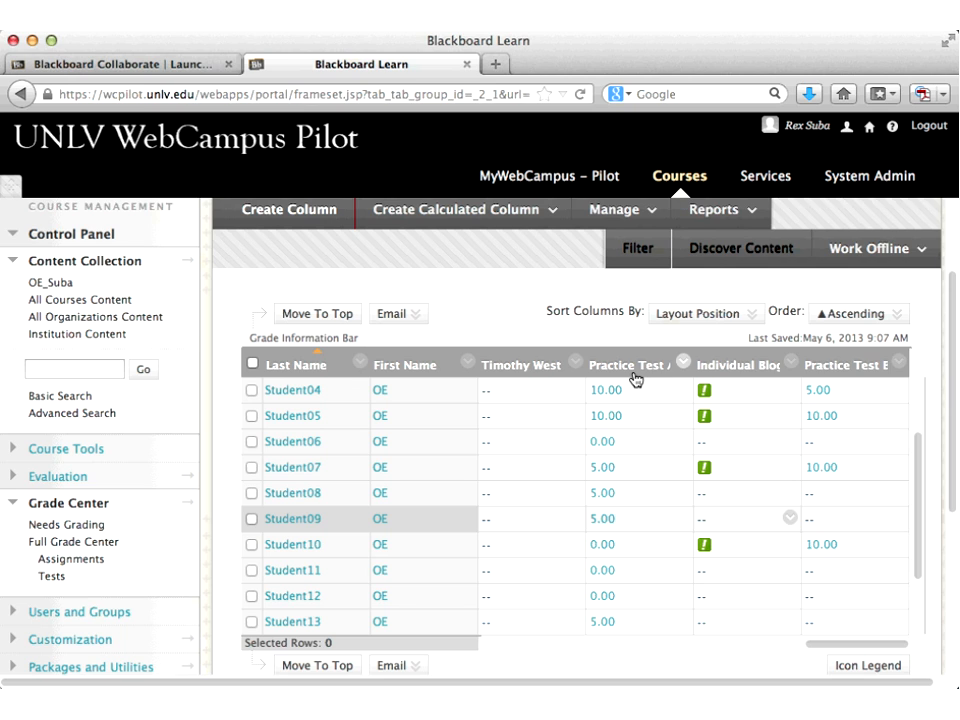
{"action": "left_click", "coordinate": [684, 366]}
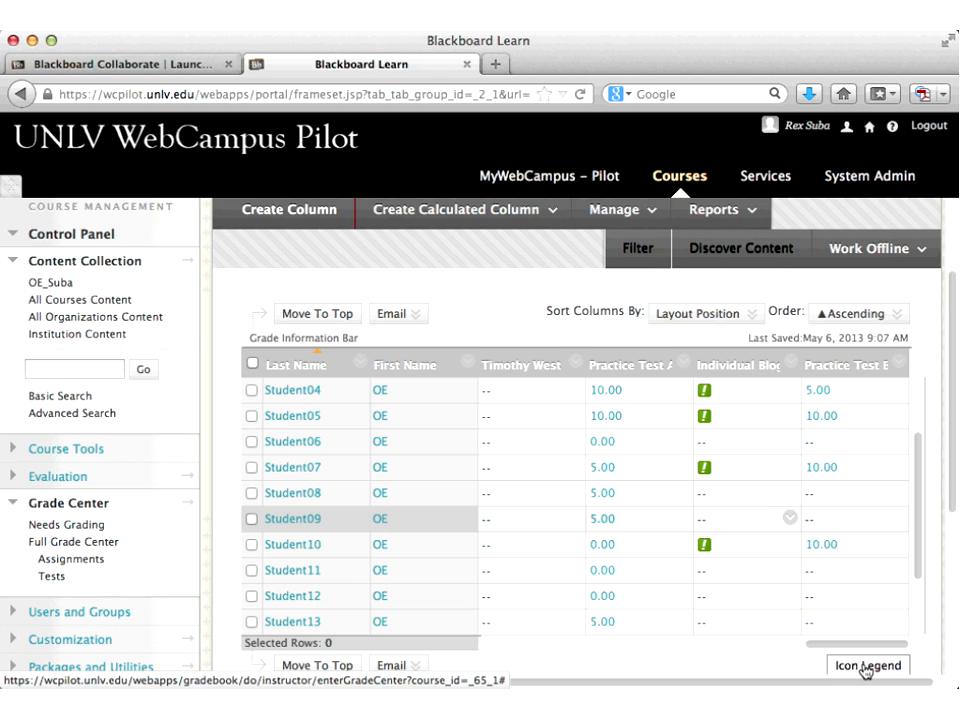
Step: View the Icon Legend, then open Column Organization from the Manage menu
{"action": "left_click", "coordinate": [866, 668]}
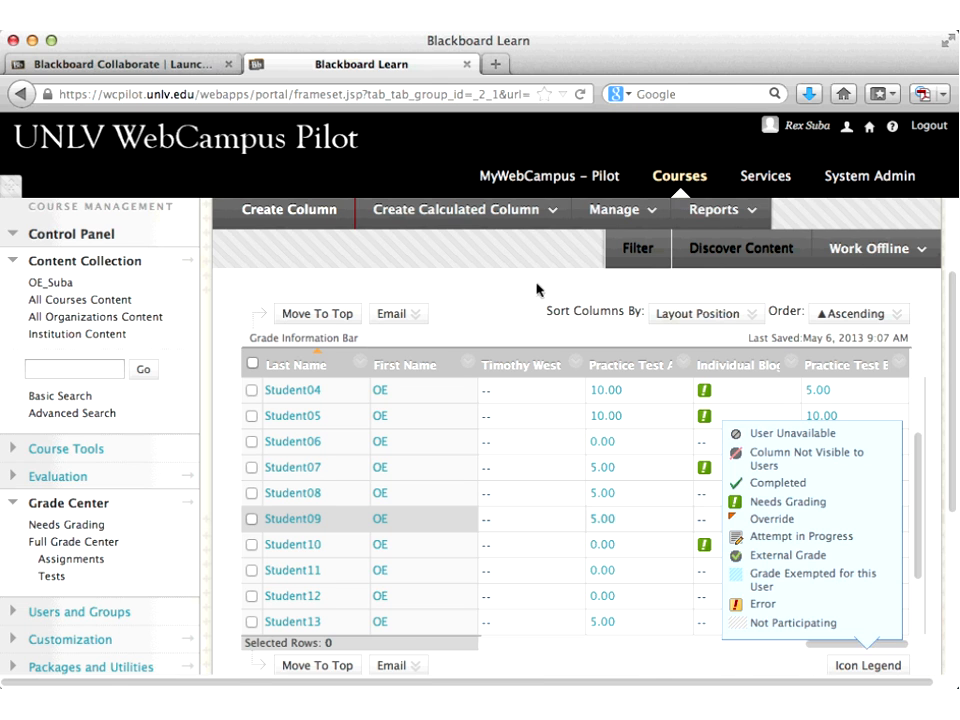
{"action": "left_click", "coordinate": [652, 212]}
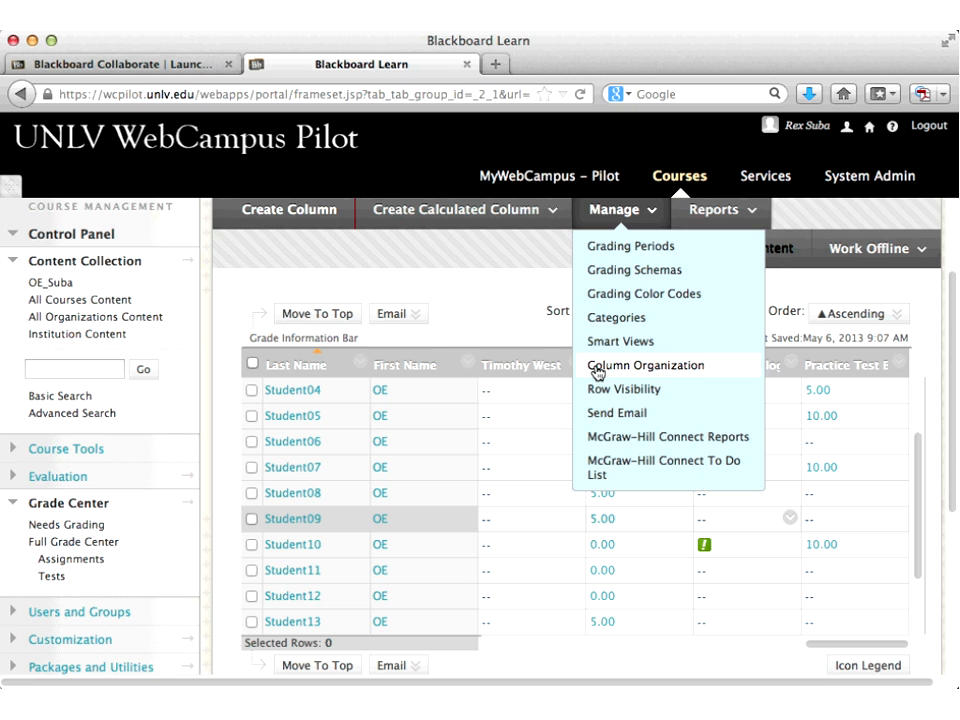
{"action": "left_click", "coordinate": [596, 368]}
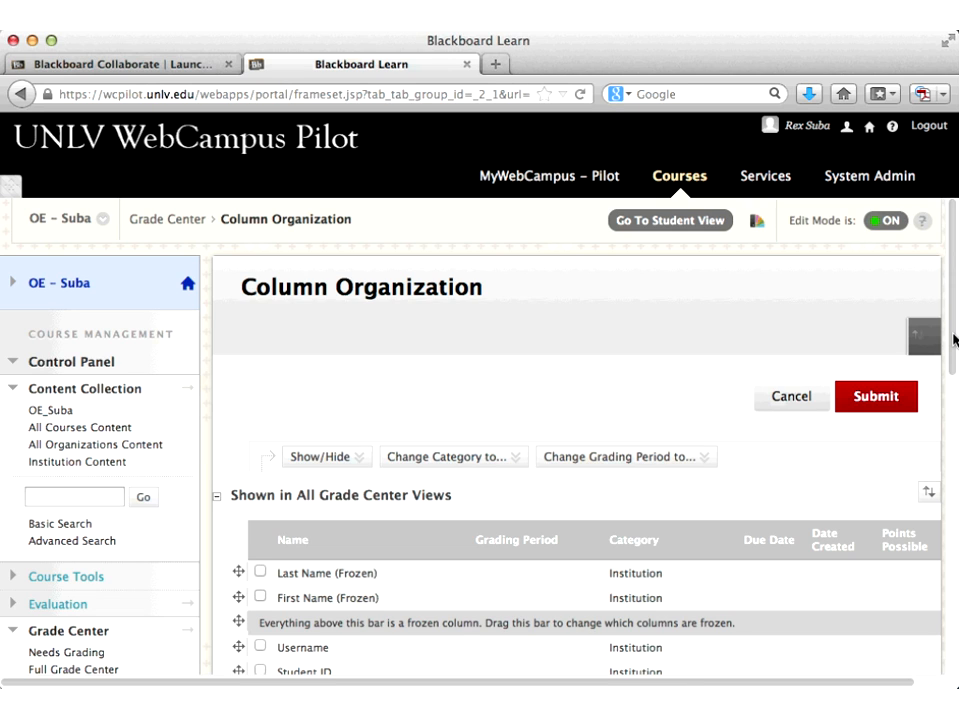
Step: Drag Practice Test B above Individual Blog A, right after Practice Test A, and submit the order
{"action": "scroll", "coordinate": [955, 340], "scroll_direction": "down", "scroll_amount": 10}
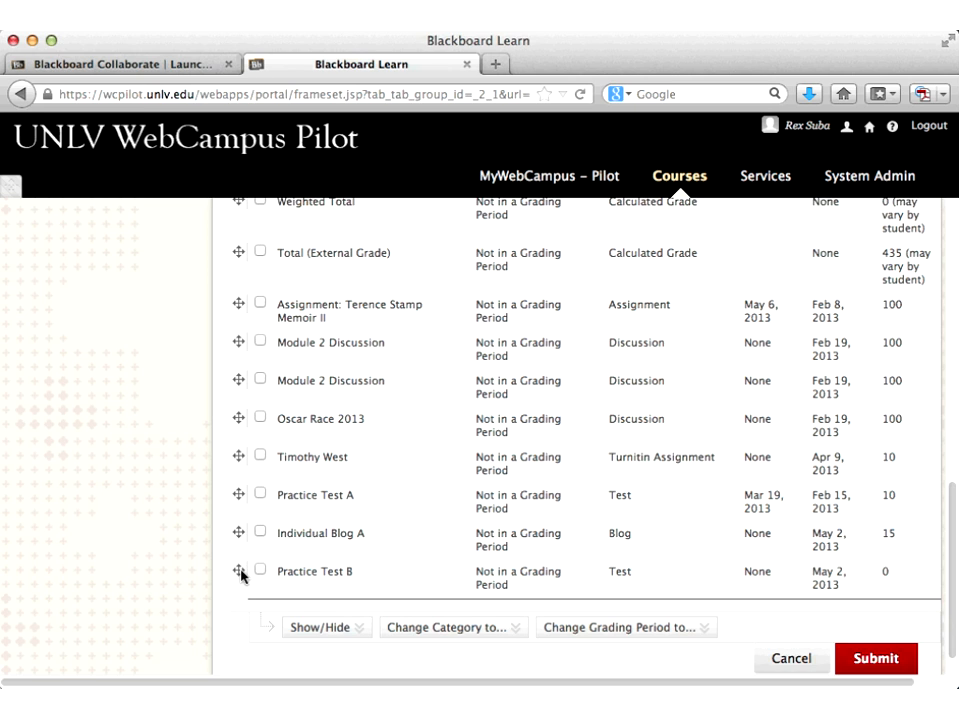
{"action": "left_click_drag", "start_coordinate": [240, 575], "coordinate": [240, 534]}
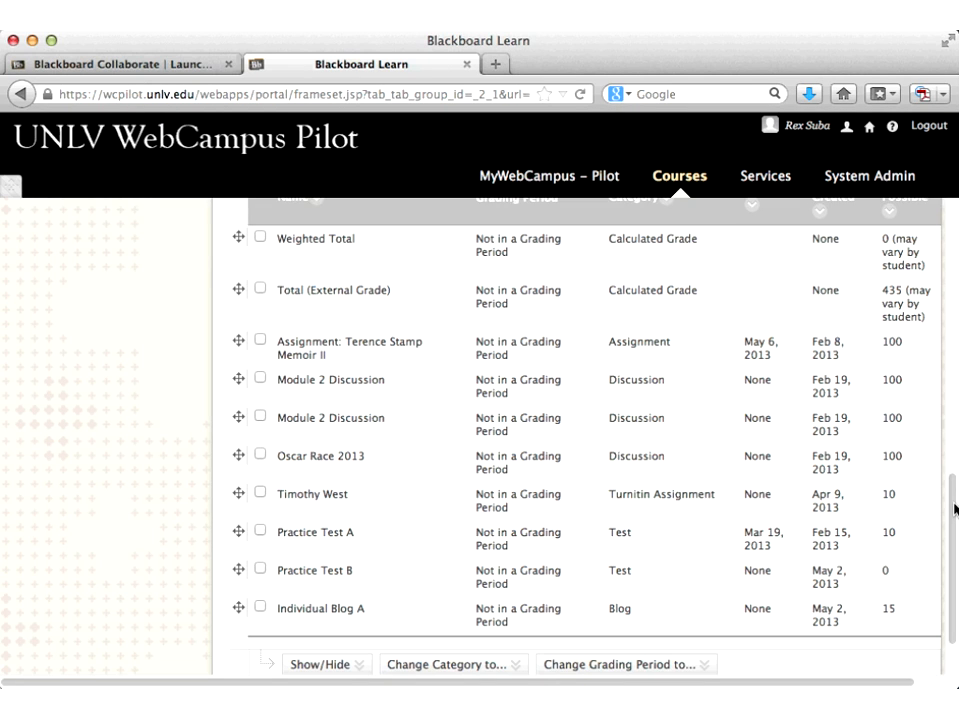
{"action": "left_click_drag", "start_coordinate": [955, 510], "coordinate": [920, 290]}
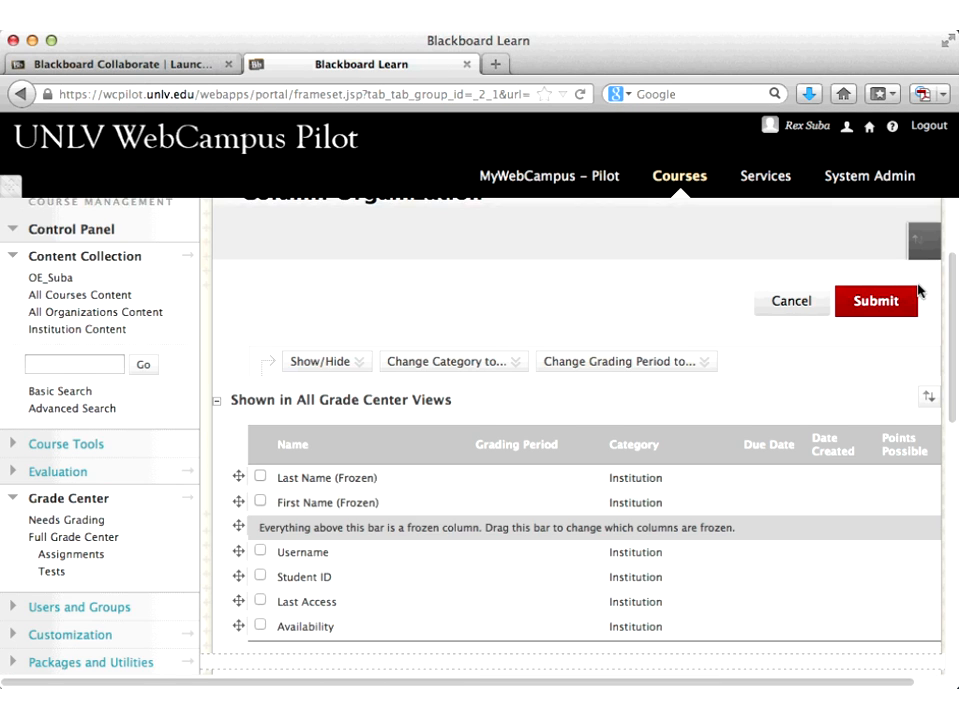
{"action": "scroll", "coordinate": [920, 292], "scroll_direction": "down", "scroll_amount": 1}
{"action": "scroll", "coordinate": [923, 297], "scroll_direction": "up", "scroll_amount": 2}
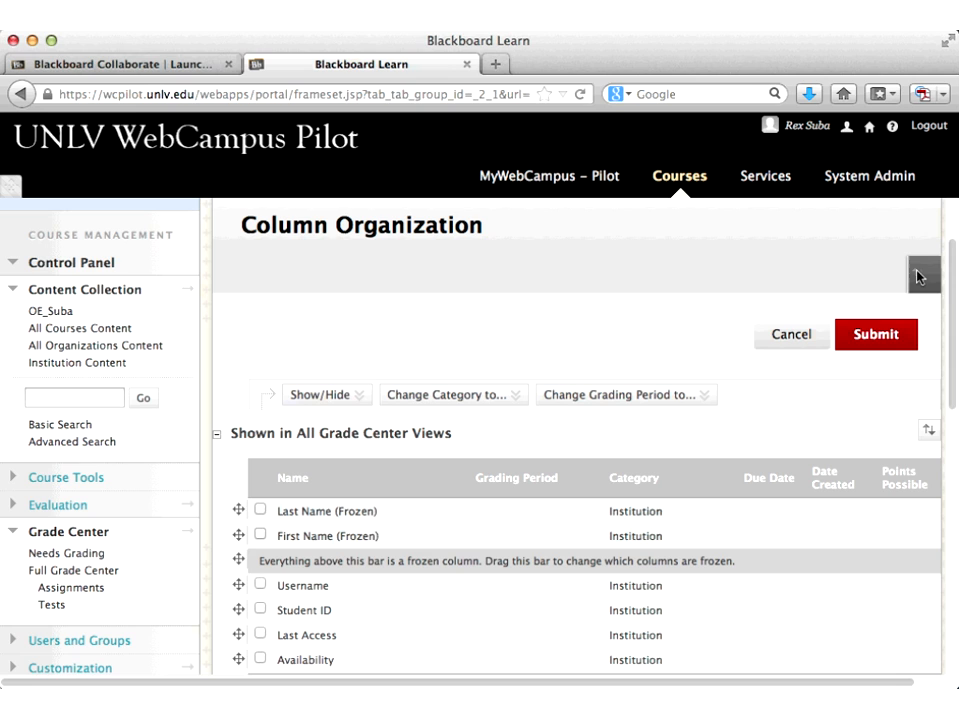
{"action": "left_click", "coordinate": [874, 338]}
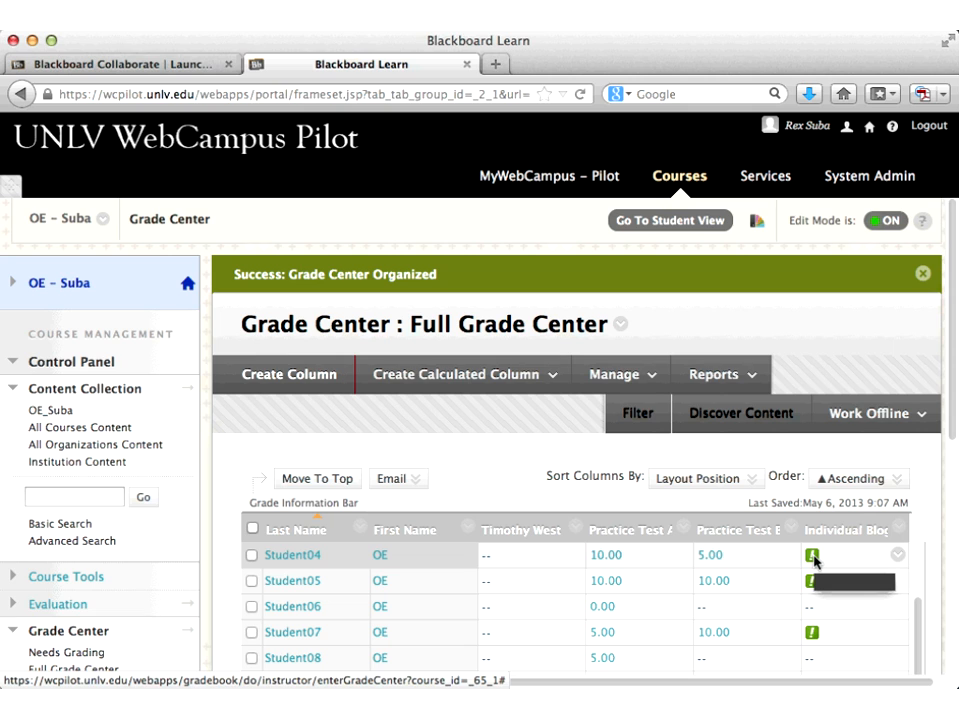
Step: Enter Individual Blog grades of 15 for Student04 and 14 for Student07
{"action": "left_click", "coordinate": [815, 562]}
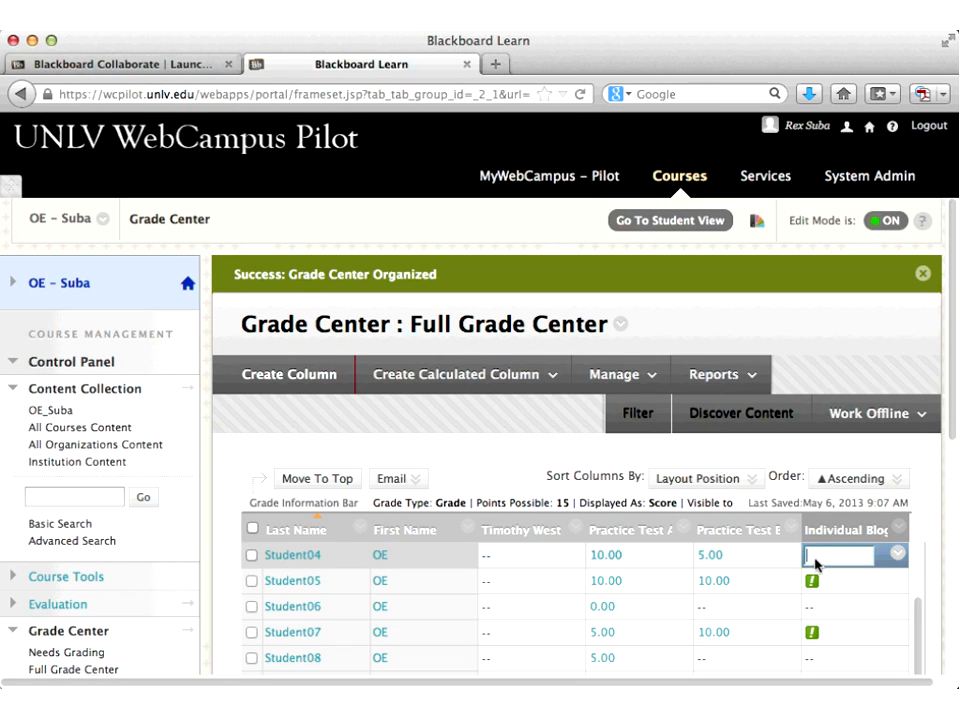
{"action": "type", "text": "15"}
{"action": "key", "text": "Return"}
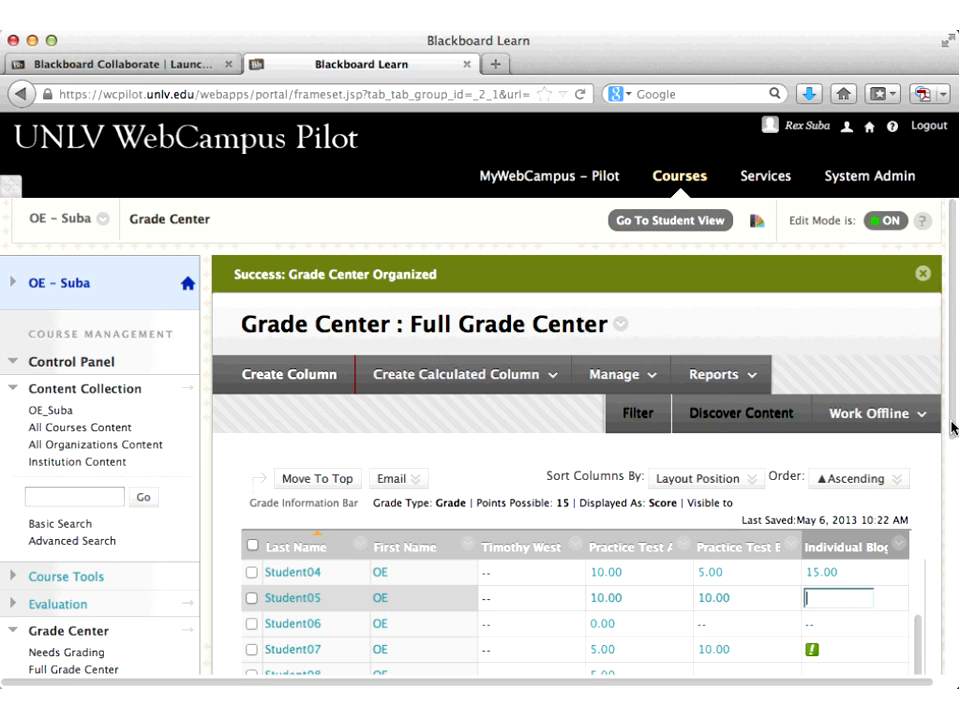
{"action": "scroll", "coordinate": [952, 427], "scroll_direction": "down", "scroll_amount": 3}
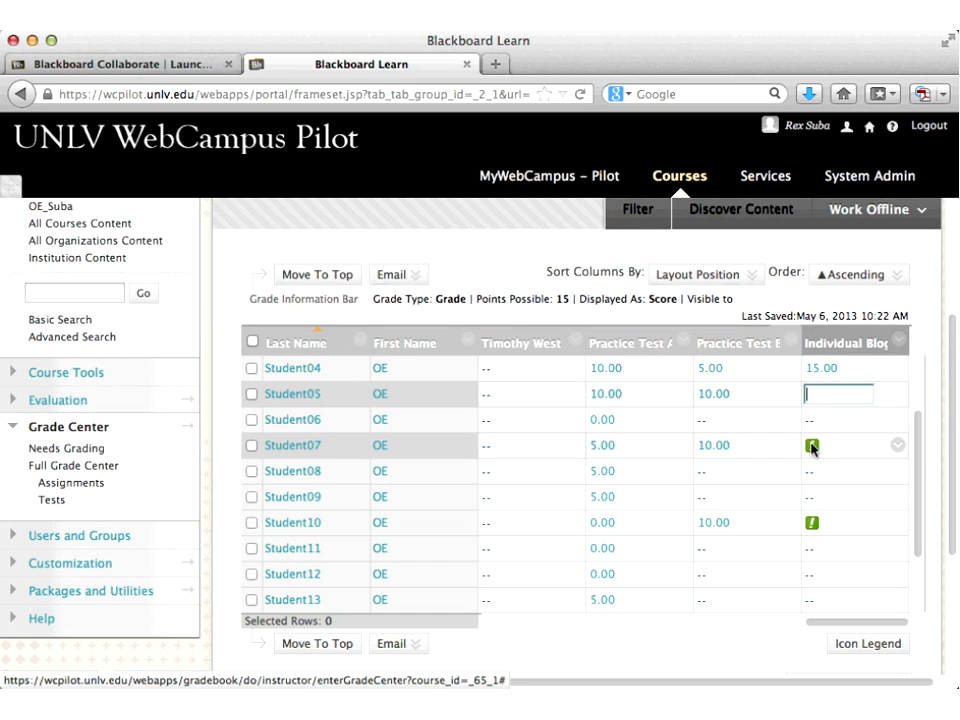
{"action": "mouse_move", "coordinate": [812, 448]}
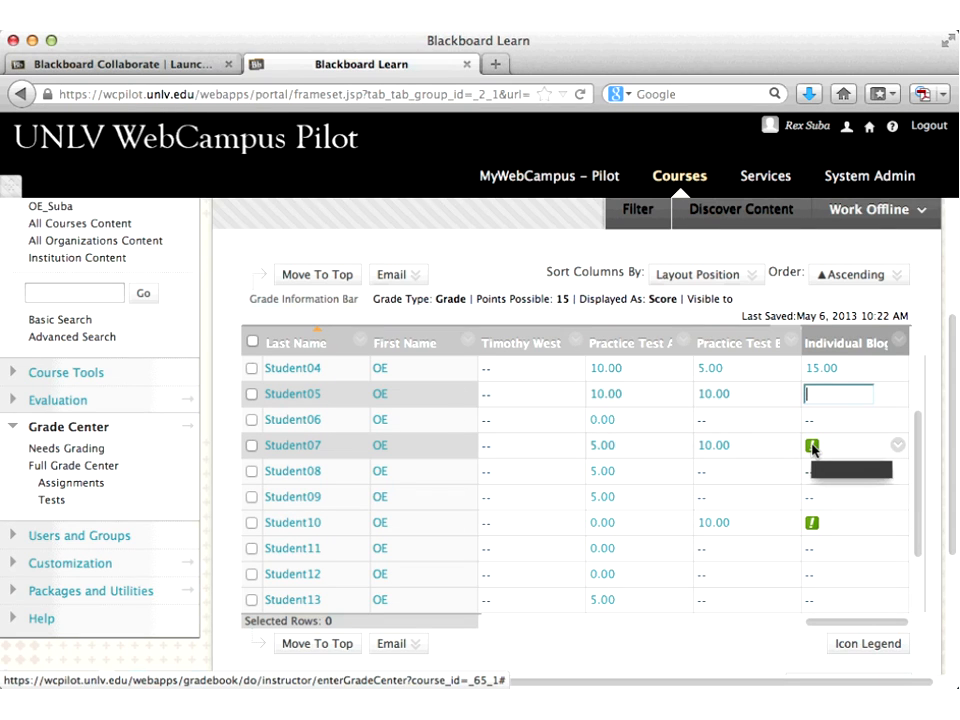
{"action": "left_click", "coordinate": [812, 448]}
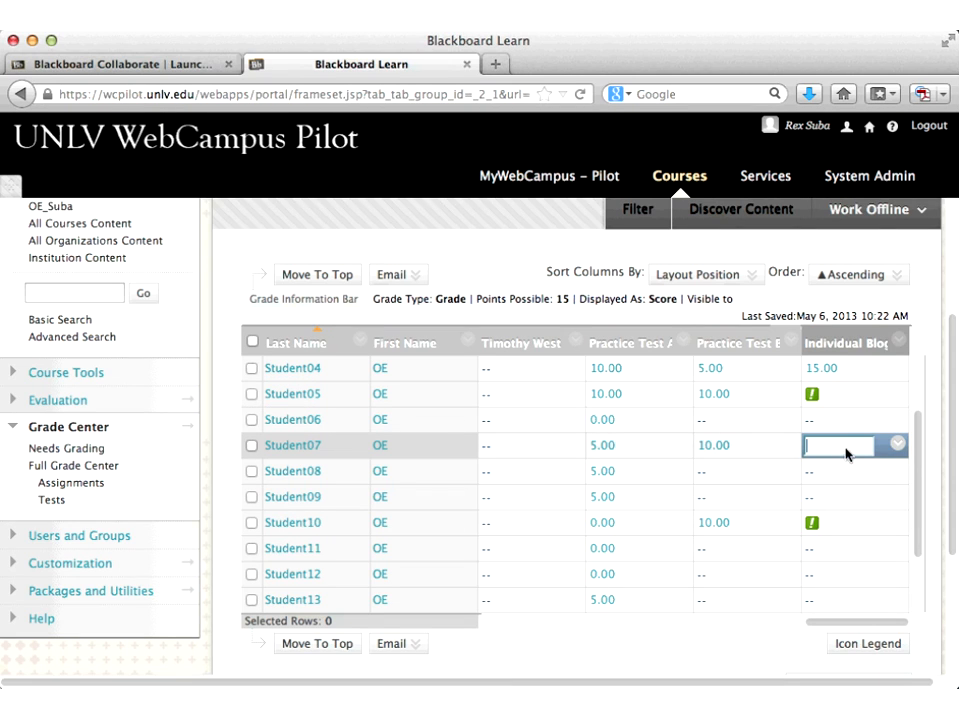
{"action": "type", "text": "14"}
Step: Enter Individual Blog grades of 15 for Student10, 13 for Student01 and 15 for Student05
{"action": "left_click", "coordinate": [838, 524]}
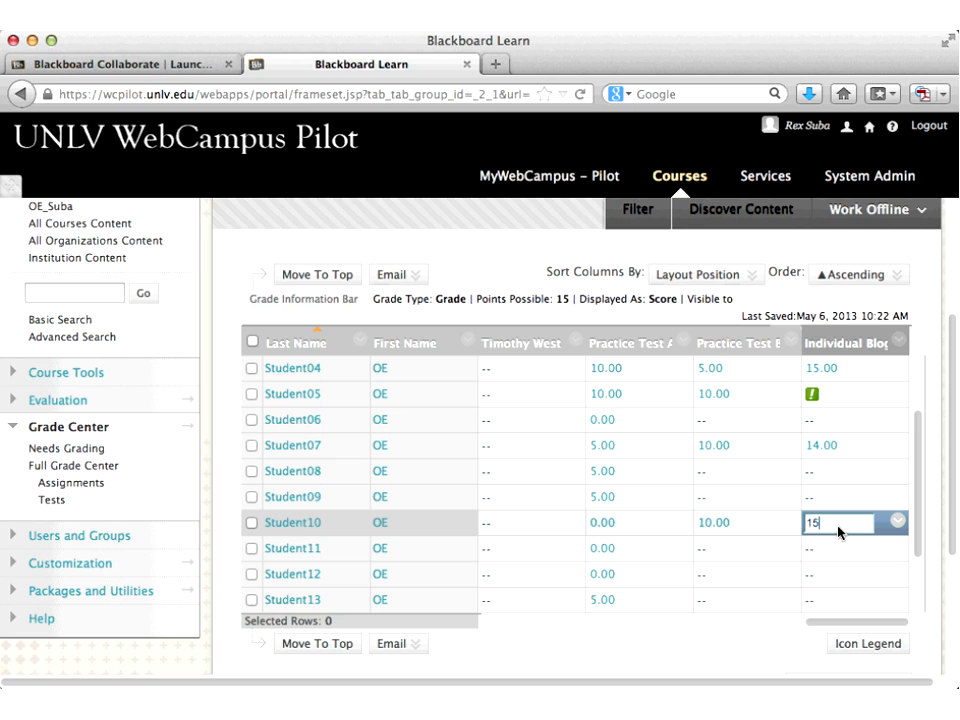
{"action": "left_click", "coordinate": [825, 371]}
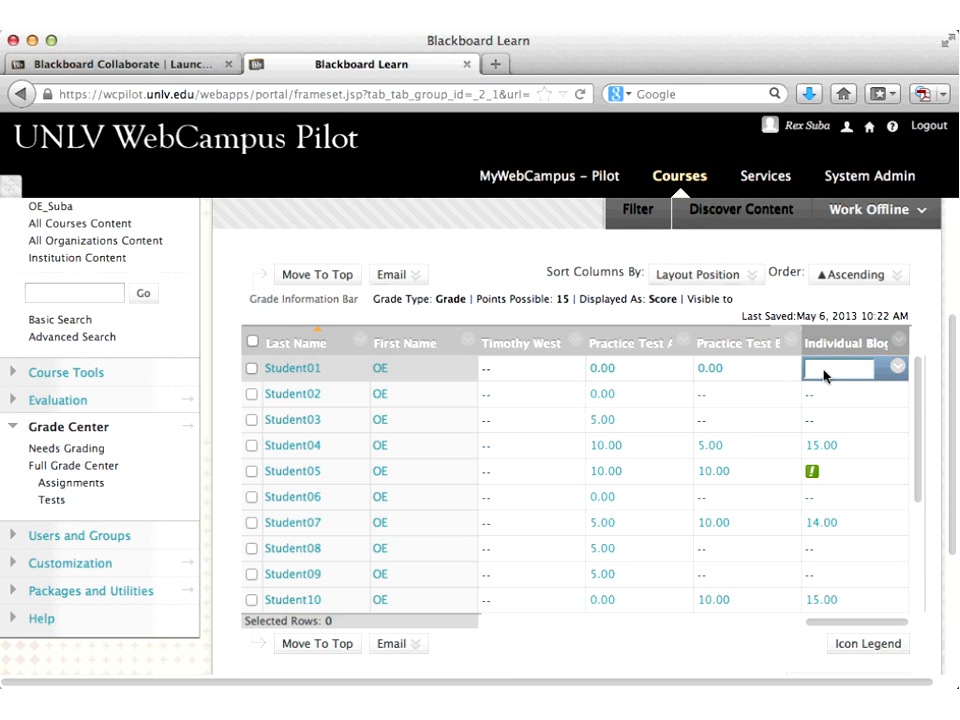
{"action": "type", "text": "13"}
{"action": "left_click", "coordinate": [812, 472]}
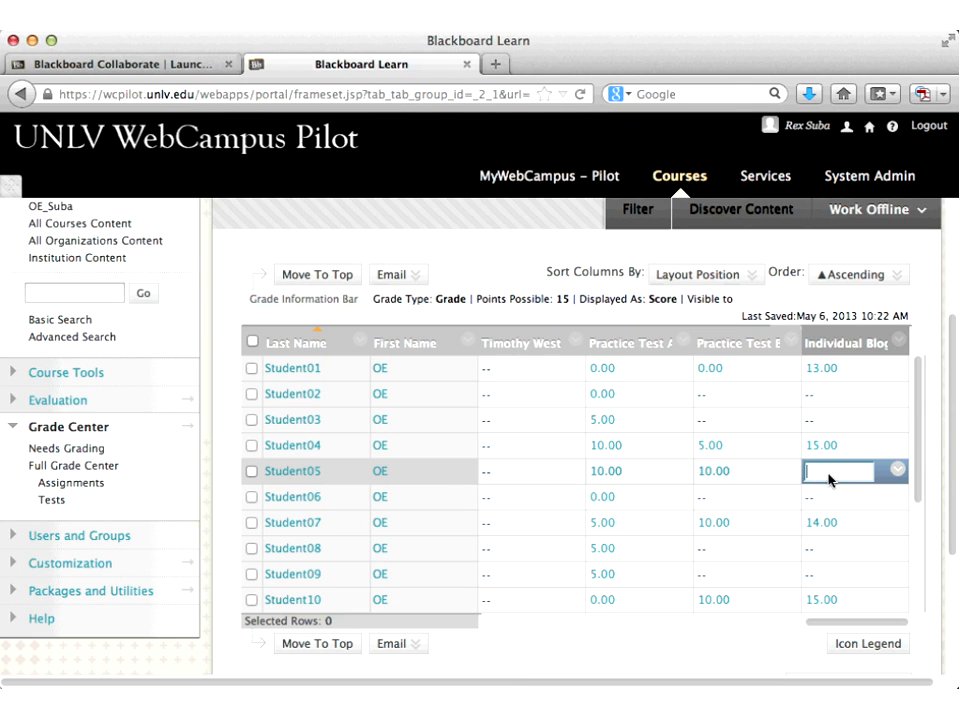
{"action": "type", "text": "15"}
{"action": "key", "text": "Return"}
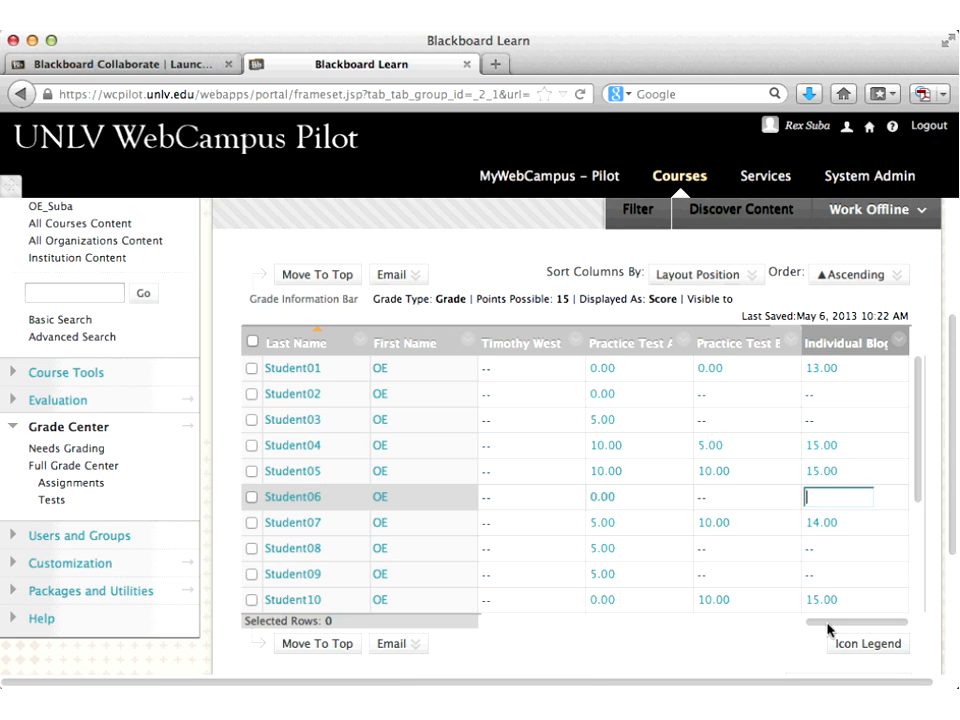
{"action": "left_click_drag", "start_coordinate": [815, 624], "coordinate": [731, 615]}
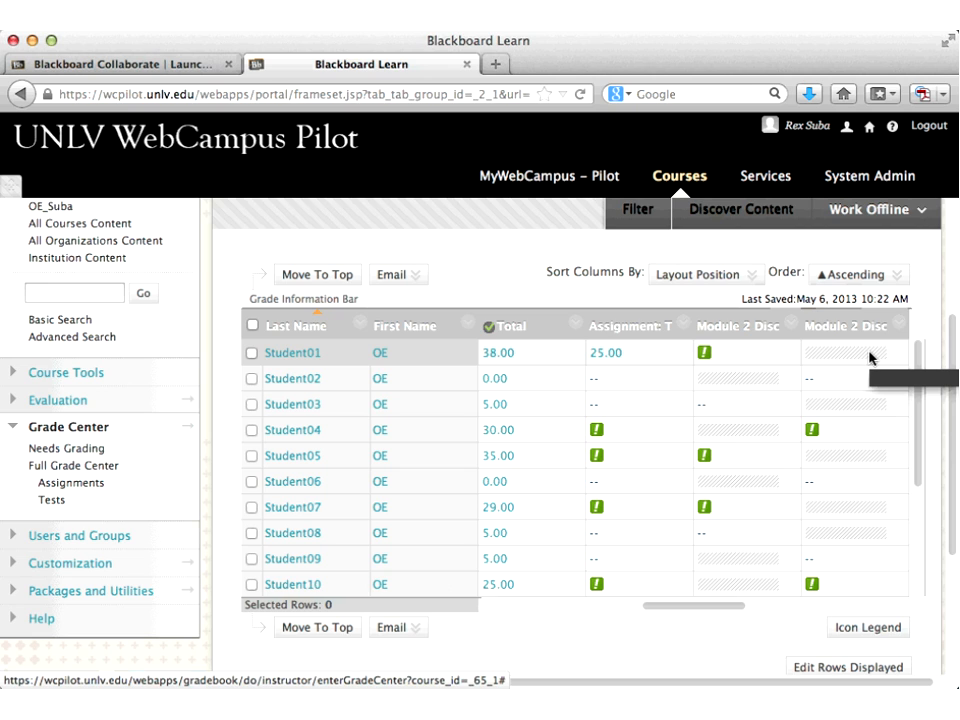
{"action": "left_click", "coordinate": [869, 358]}
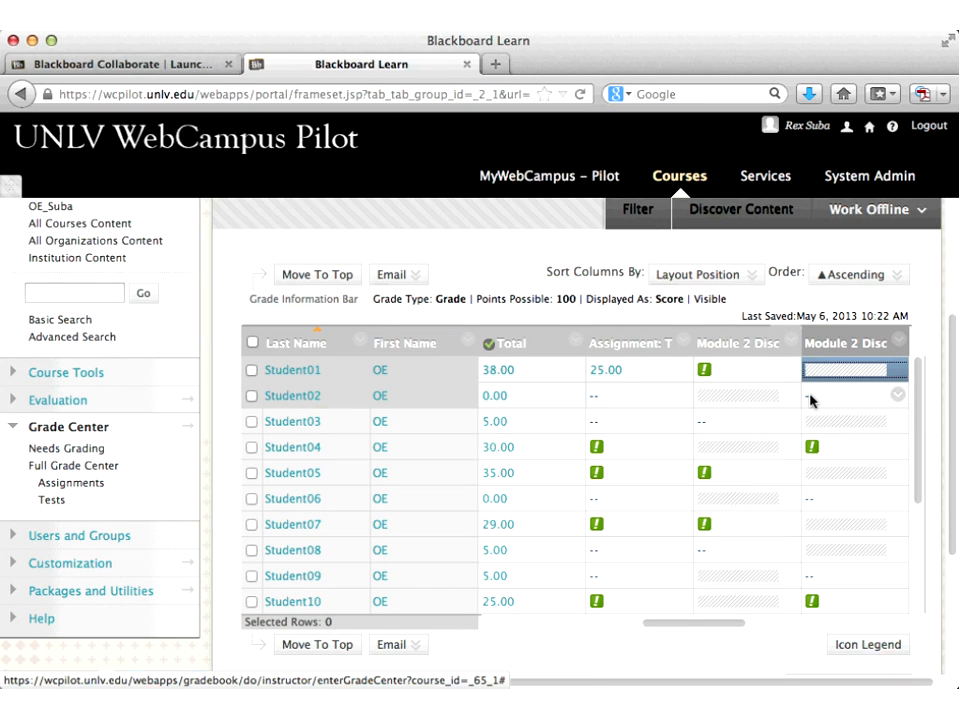
{"action": "left_click", "coordinate": [815, 450]}
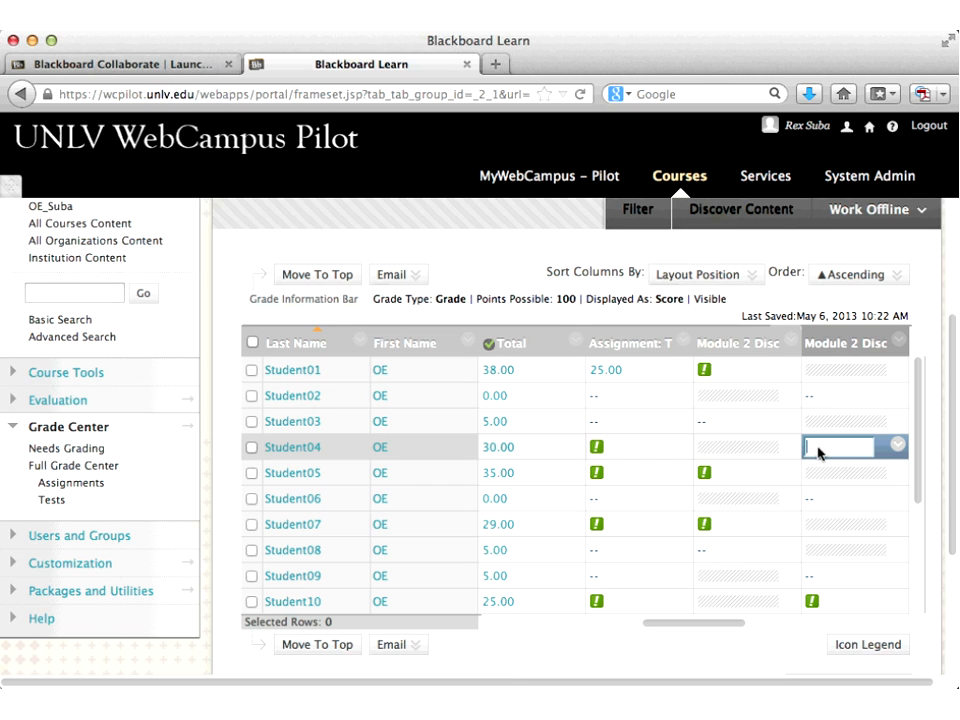
{"action": "type", "text": "100"}
{"action": "key", "text": "Return"}
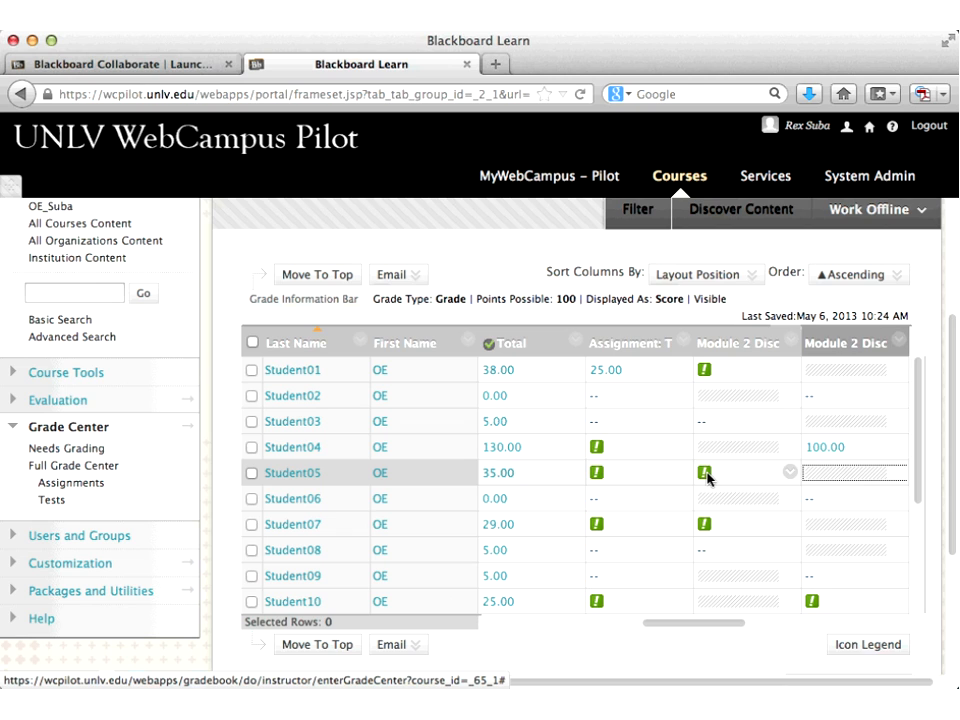
{"action": "left_click", "coordinate": [737, 480]}
{"action": "type", "text": "10"}
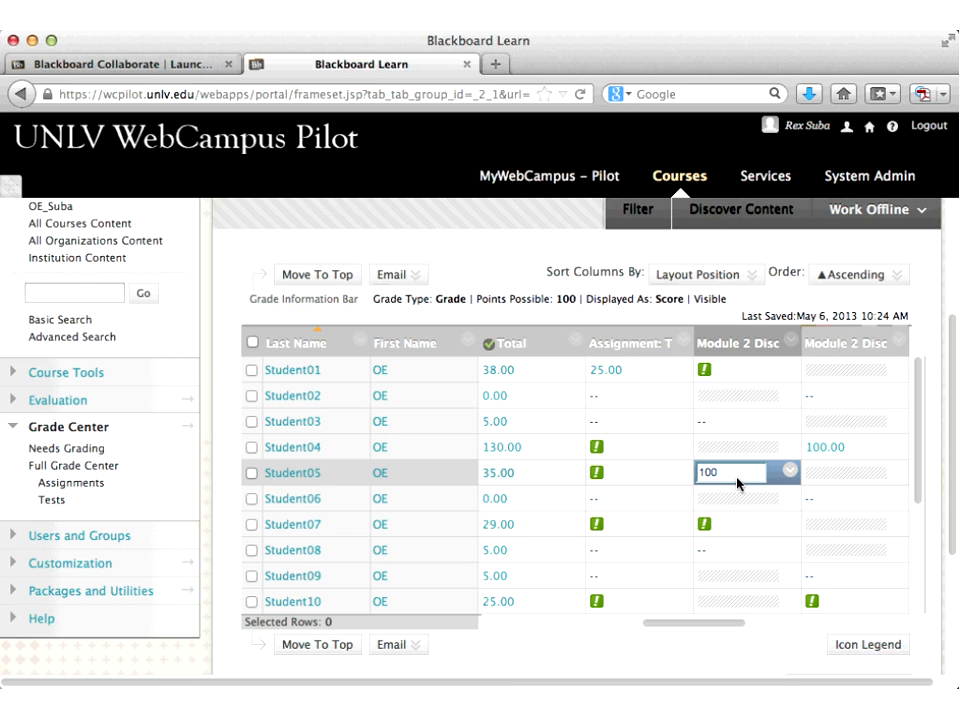
{"action": "type", "text": "0"}
{"action": "key", "text": "Return"}
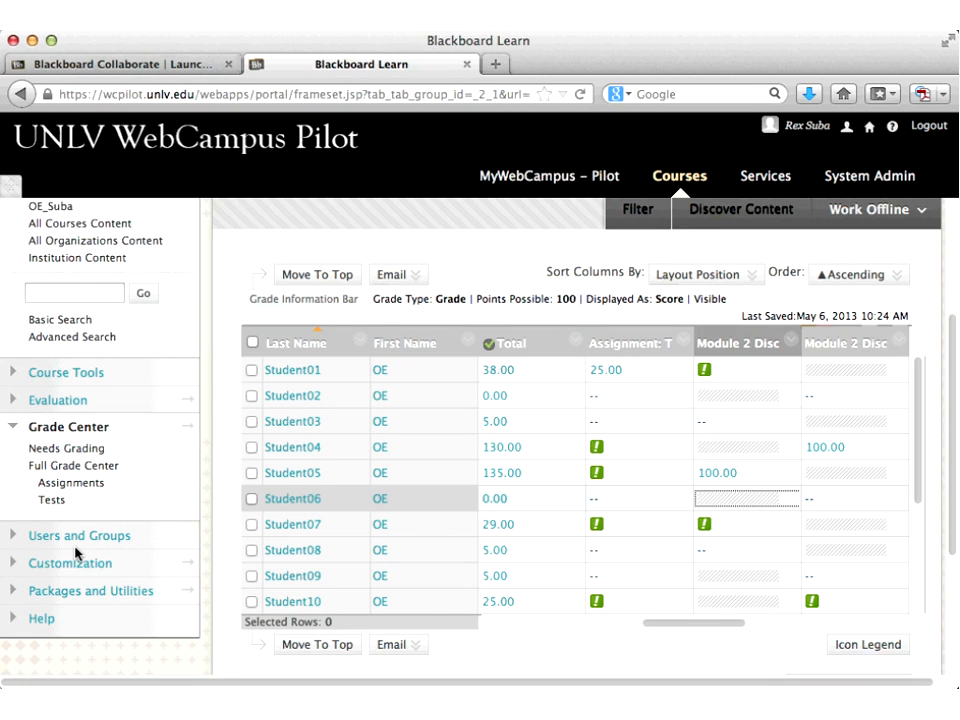
{"action": "key", "text": "super+Tab"}
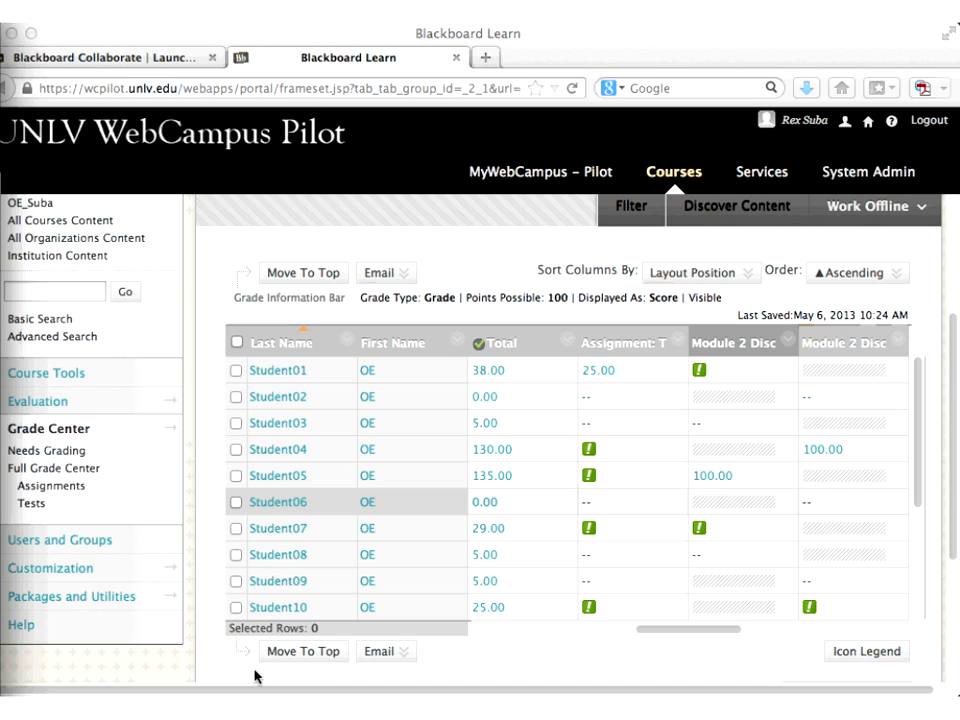
{"action": "left_click", "coordinate": [699, 533]}
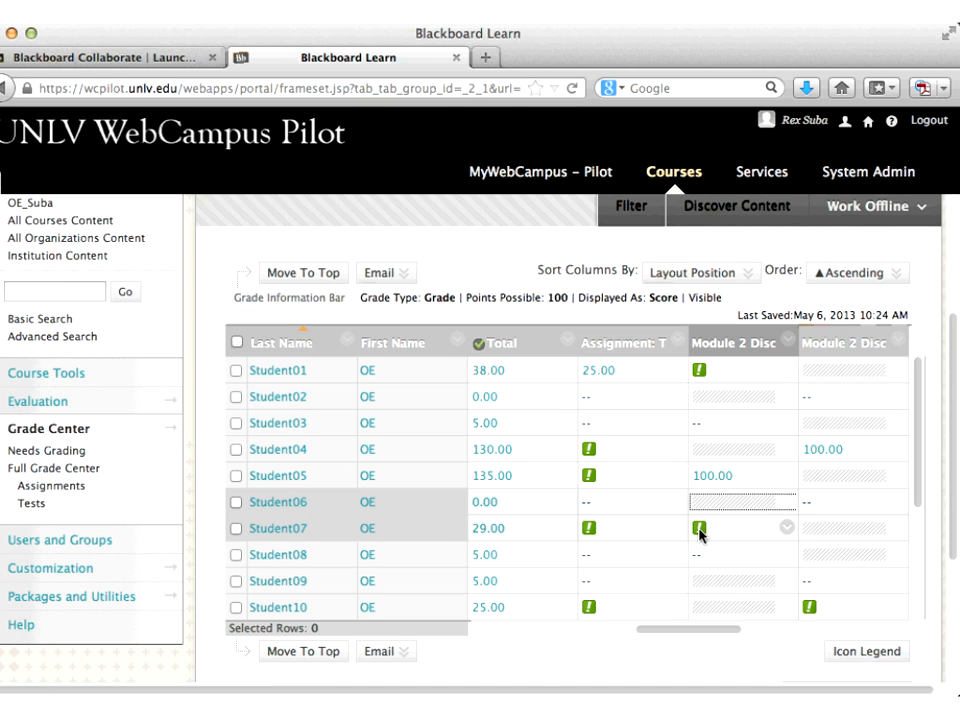
{"action": "left_click", "coordinate": [787, 526]}
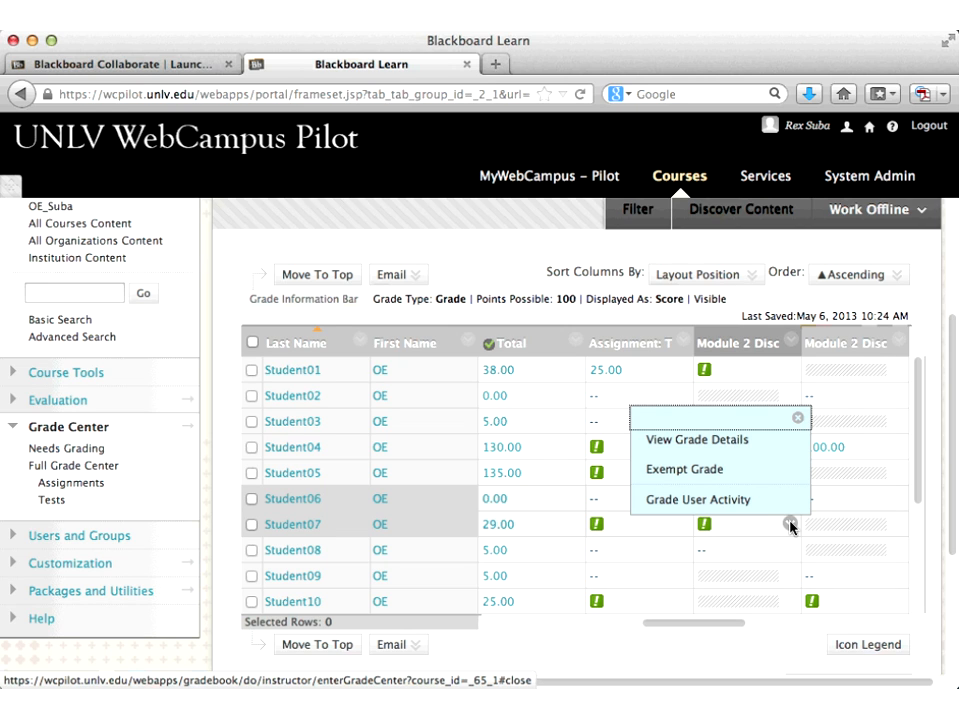
{"action": "left_click", "coordinate": [704, 502]}
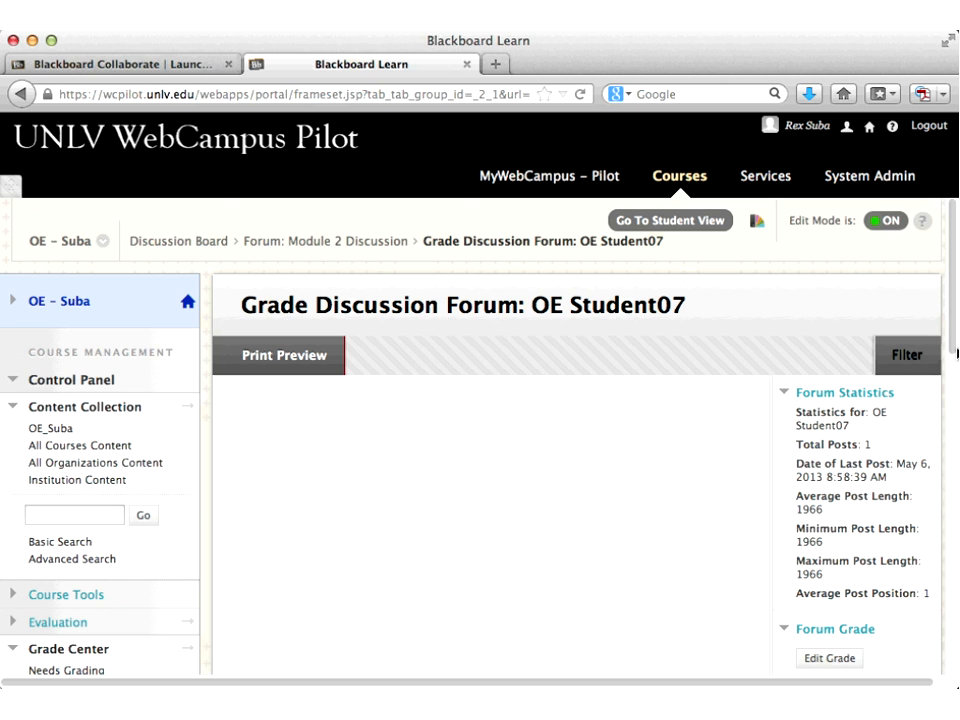
{"action": "scroll", "coordinate": [957, 352], "scroll_direction": "down", "scroll_amount": 4}
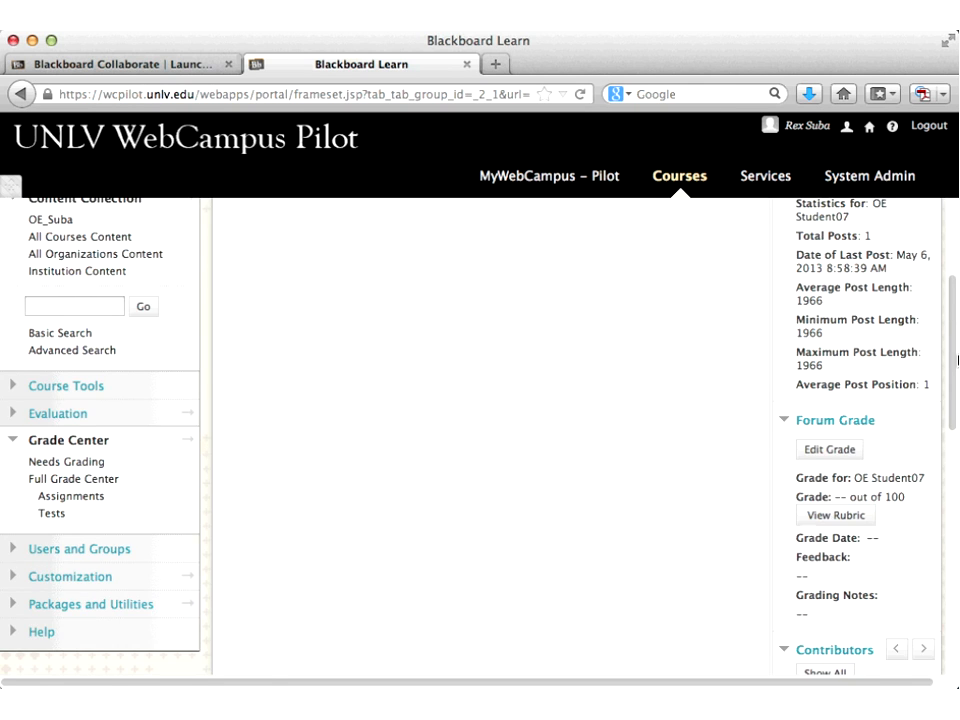
{"action": "scroll", "coordinate": [957, 360], "scroll_direction": "down", "scroll_amount": 4}
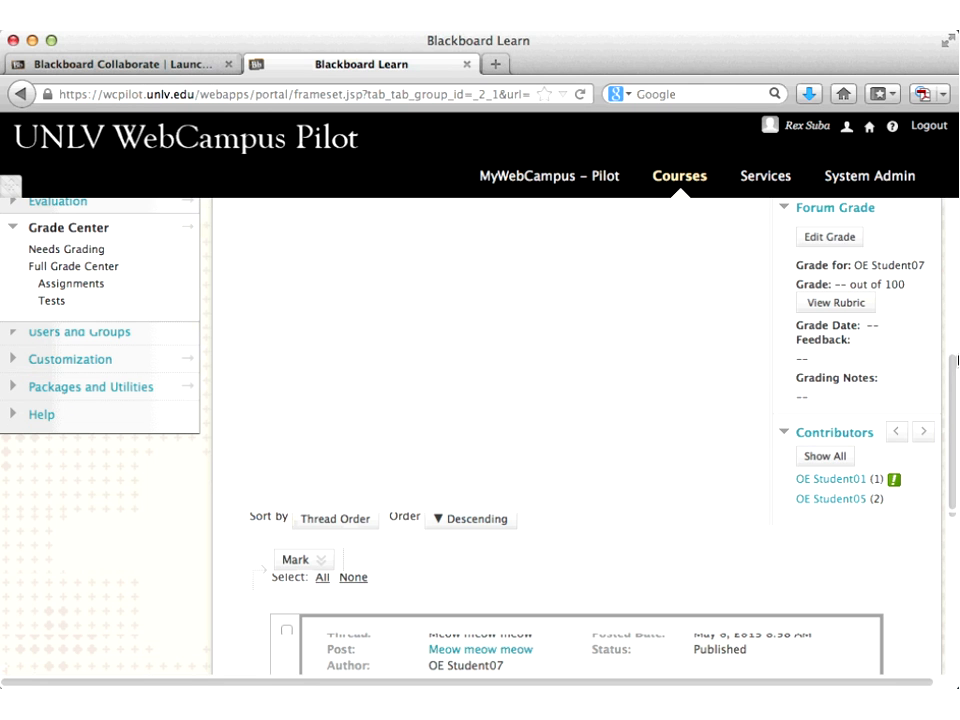
{"action": "scroll", "coordinate": [957, 360], "scroll_direction": "down", "scroll_amount": 5}
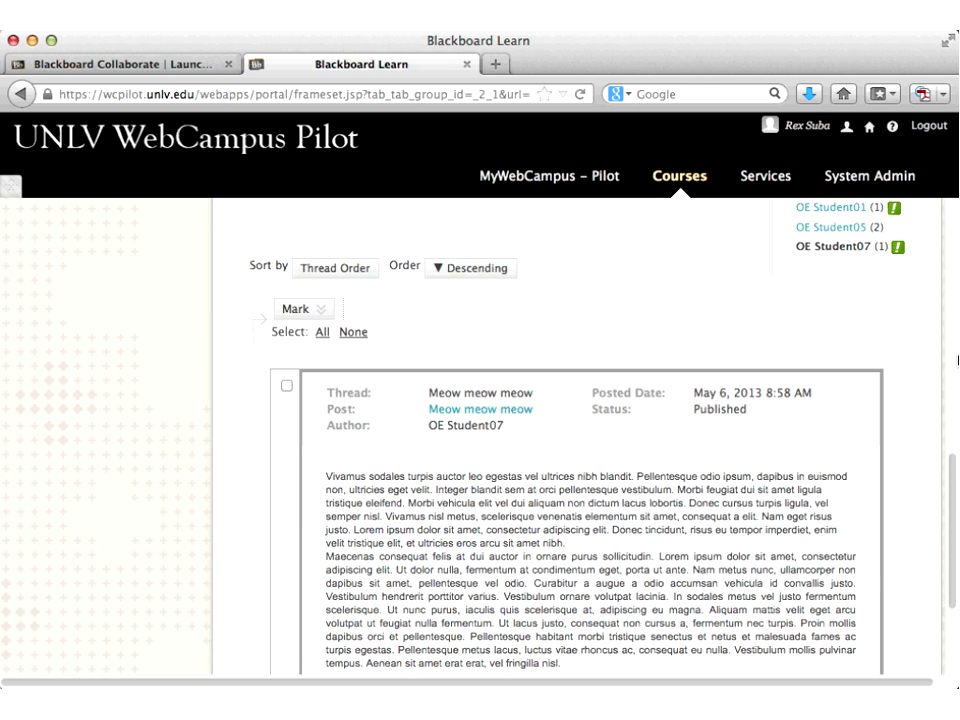
{"action": "scroll", "coordinate": [957, 360], "scroll_direction": "down", "scroll_amount": 3}
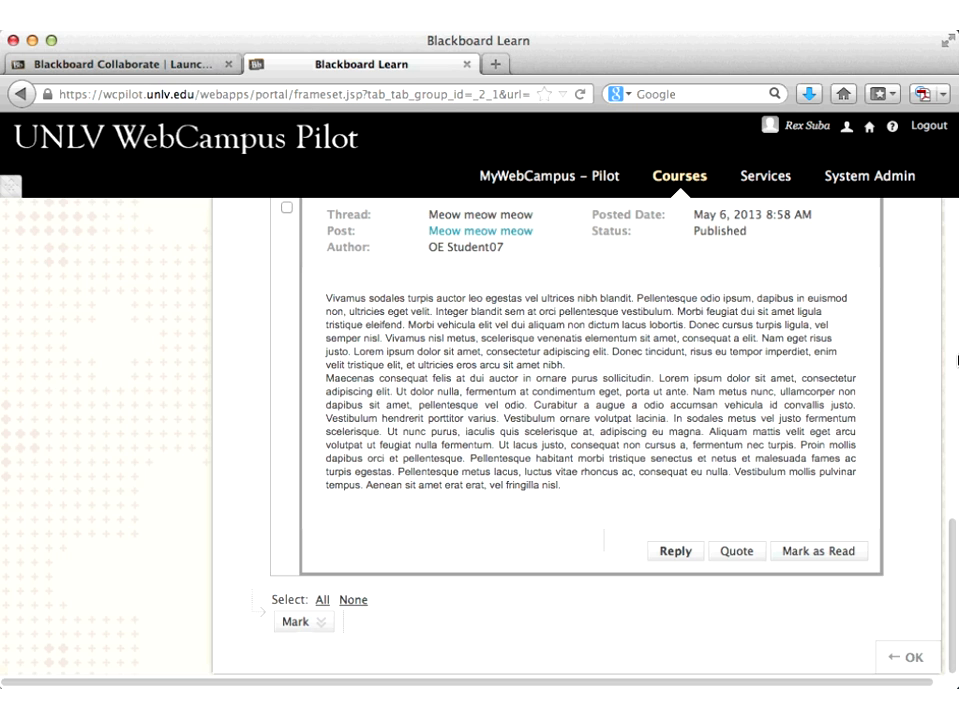
{"action": "scroll", "coordinate": [952, 383], "scroll_direction": "up", "scroll_amount": 10}
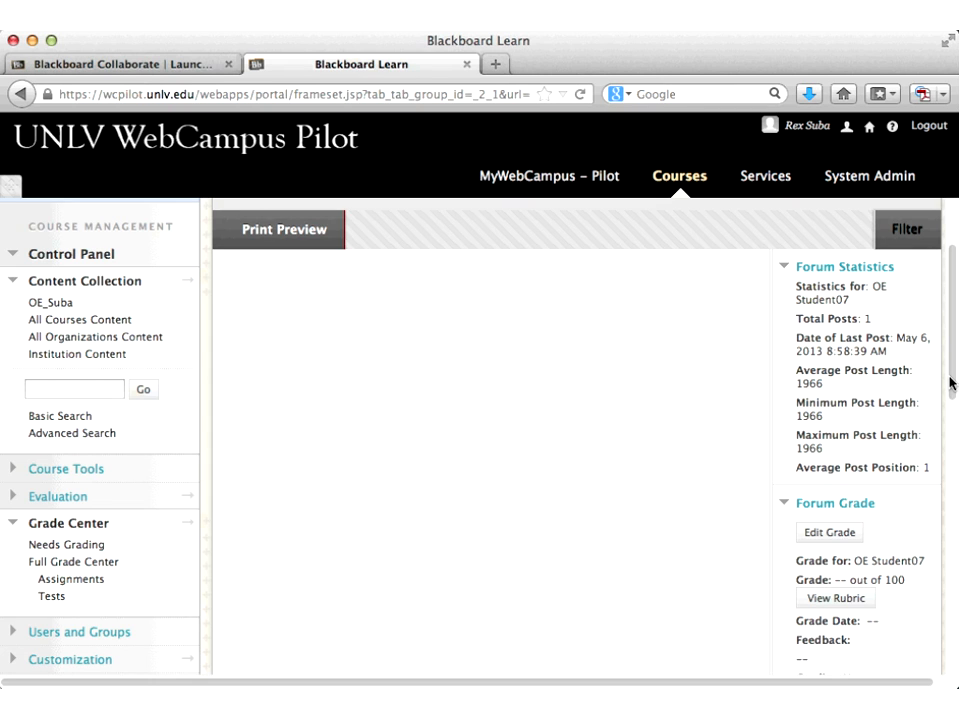
{"action": "left_click_drag", "start_coordinate": [952, 383], "coordinate": [957, 463]}
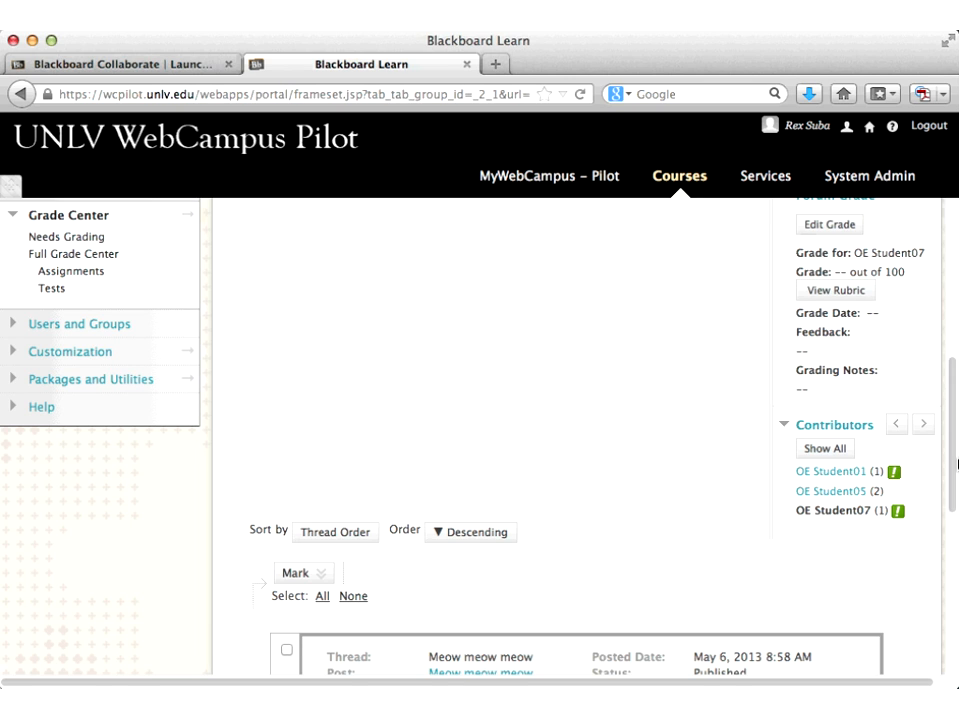
{"action": "scroll", "coordinate": [957, 463], "scroll_direction": "down", "scroll_amount": 5}
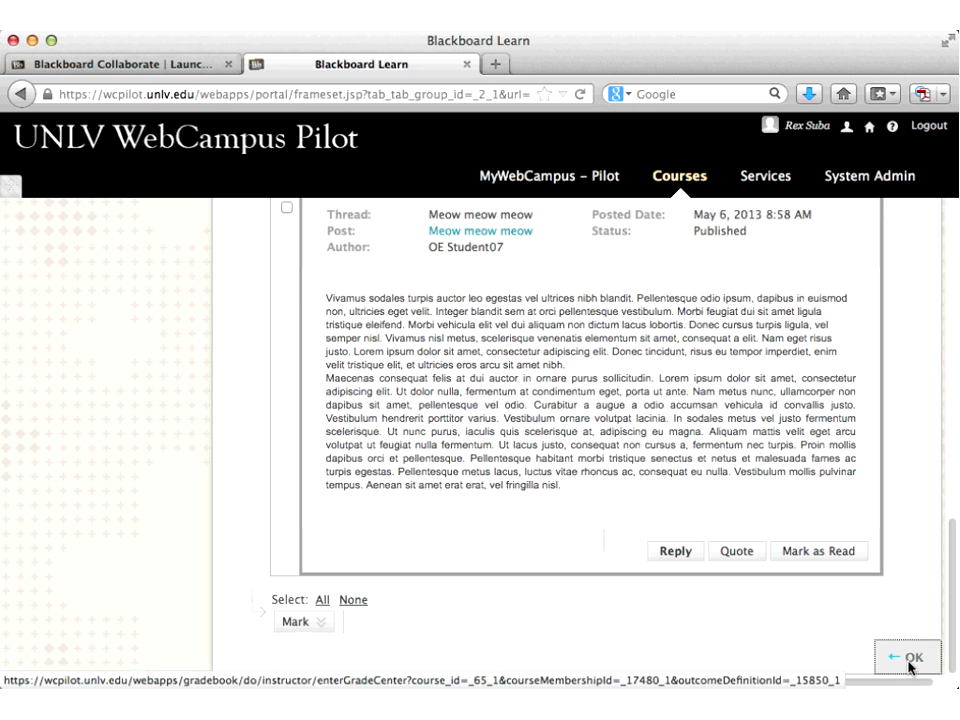
Step: Return to the grid, exempt Student07's Module 2 Discussion grade, and open its grade details
{"action": "left_click", "coordinate": [911, 664]}
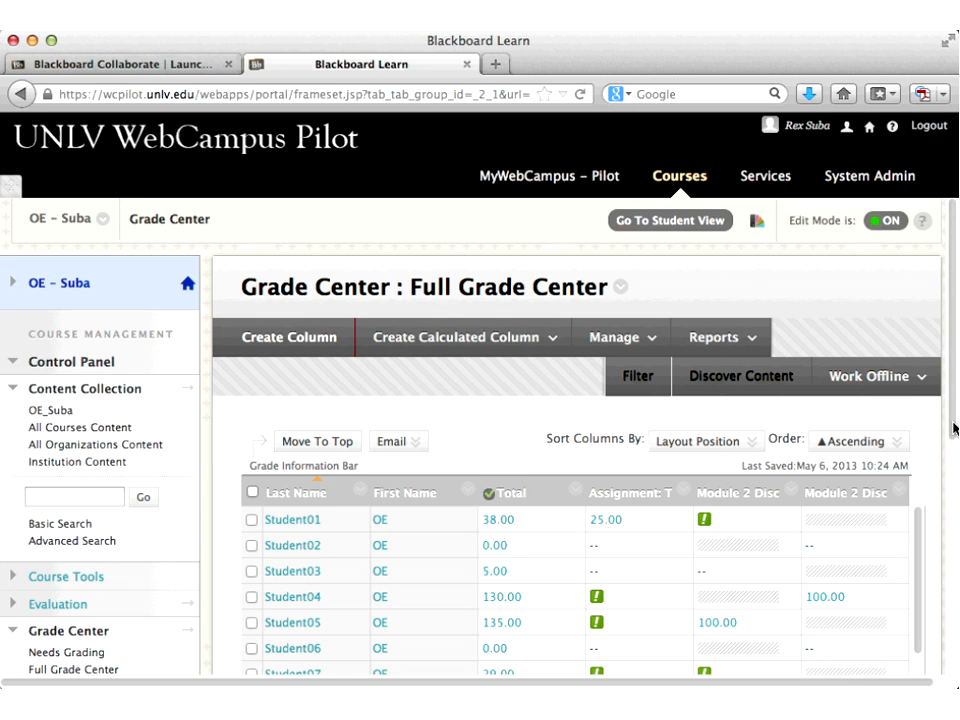
{"action": "scroll", "coordinate": [953, 430], "scroll_direction": "down", "scroll_amount": 2}
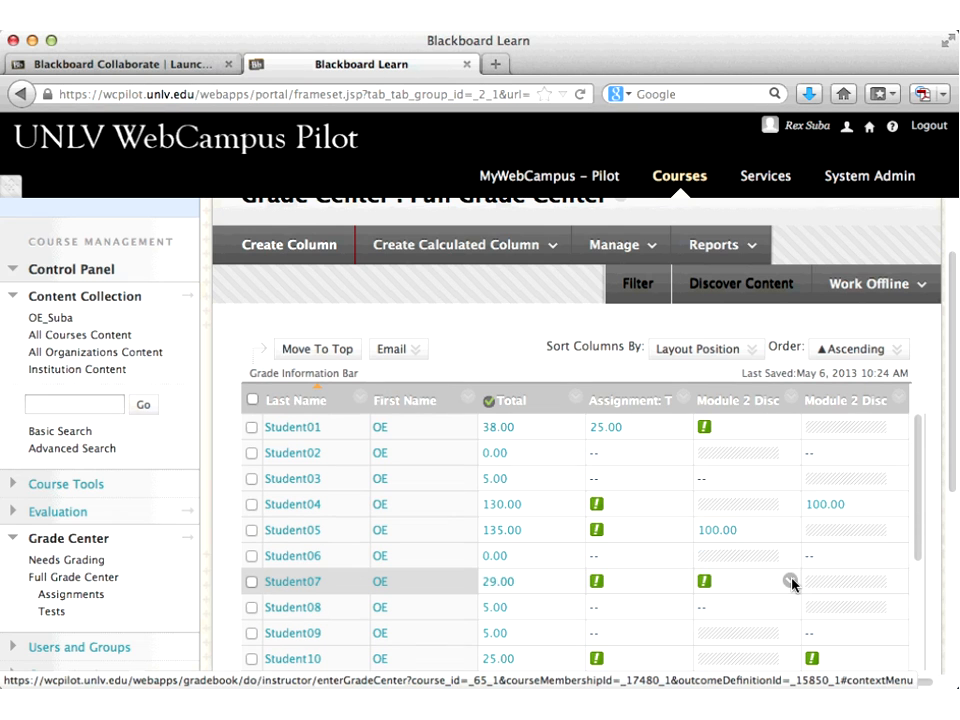
{"action": "left_click", "coordinate": [790, 580]}
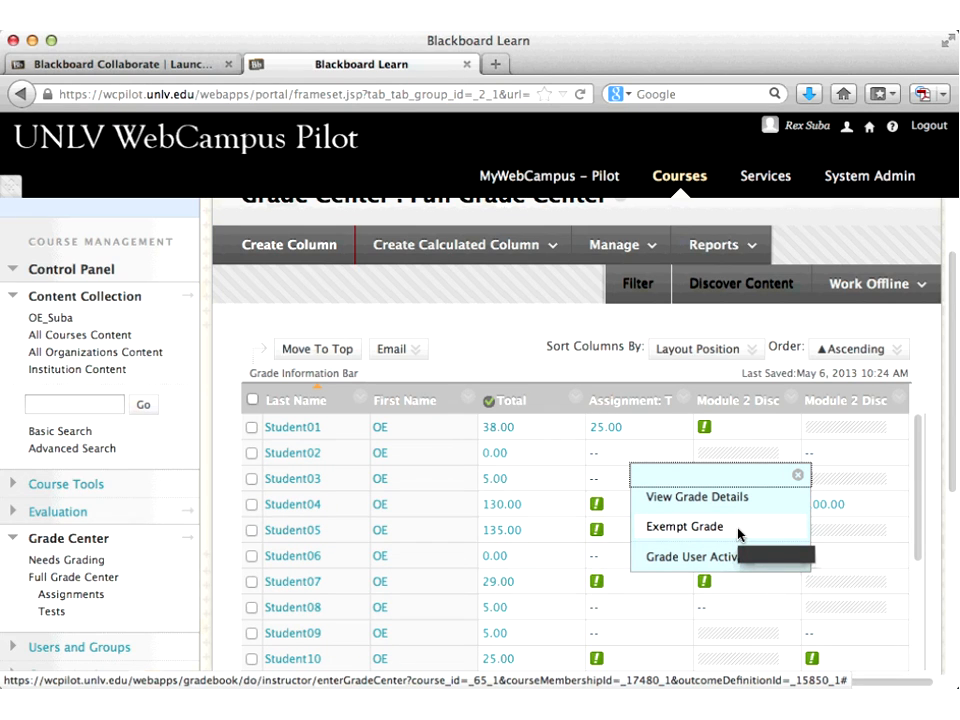
{"action": "left_click", "coordinate": [705, 528]}
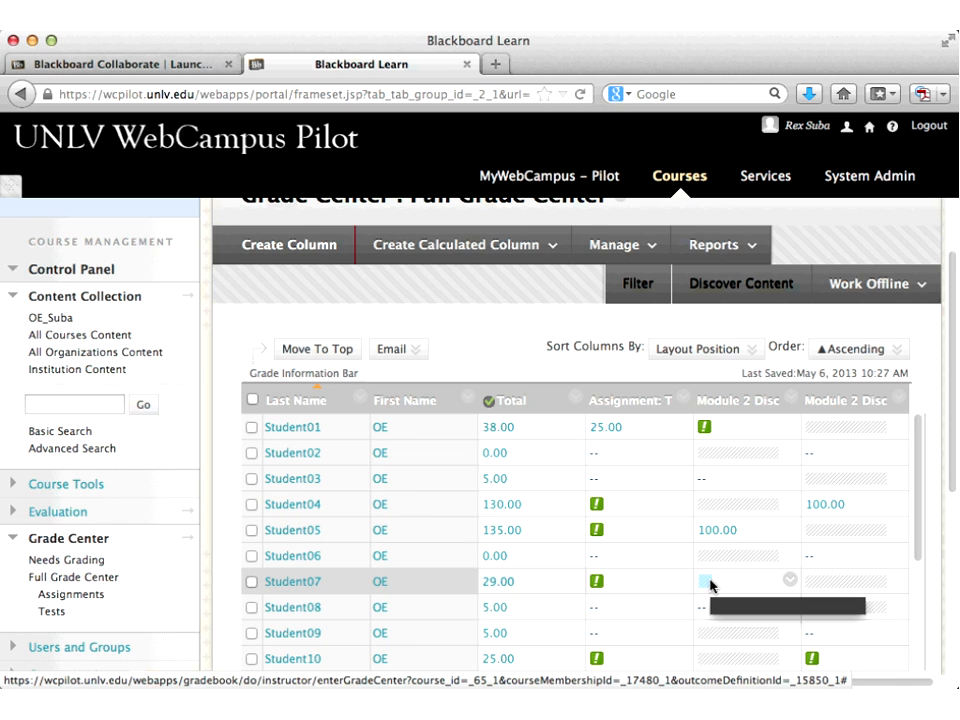
{"action": "left_click", "coordinate": [791, 580]}
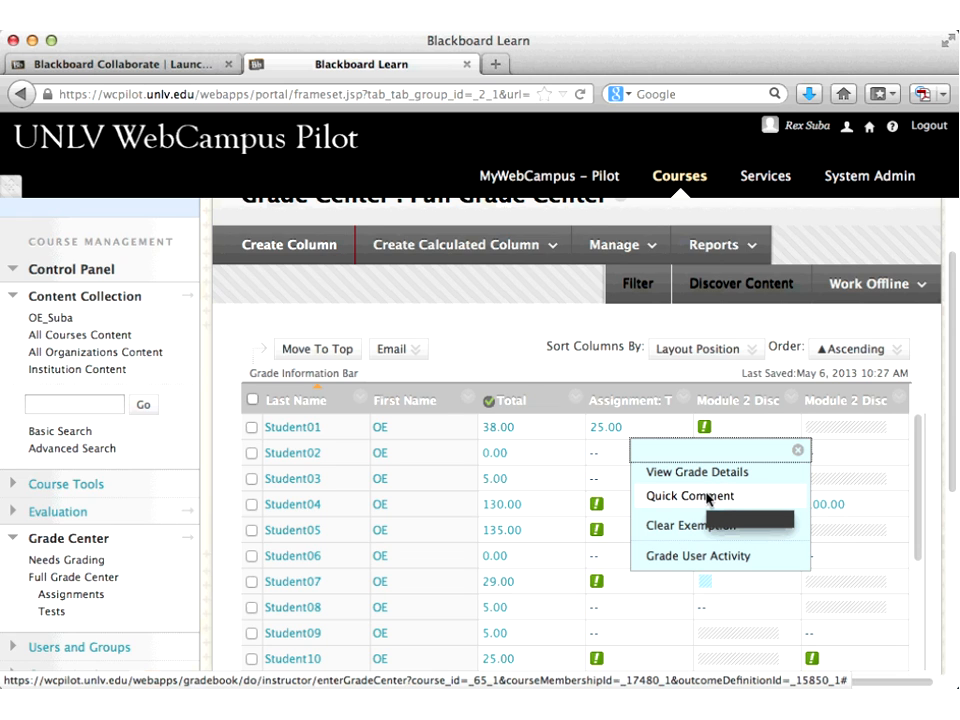
{"action": "left_click", "coordinate": [705, 472]}
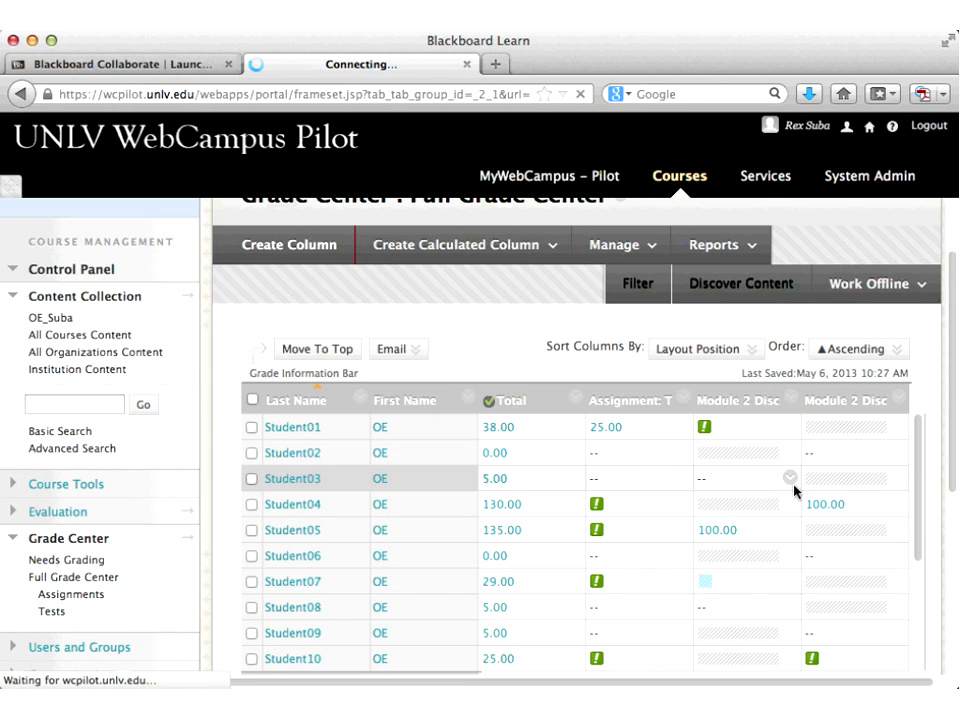
Step: Check the exempted grade's details and Icon Legend, then return to the Full Grade Center
{"action": "scroll", "coordinate": [815, 495], "scroll_direction": "down", "scroll_amount": 2}
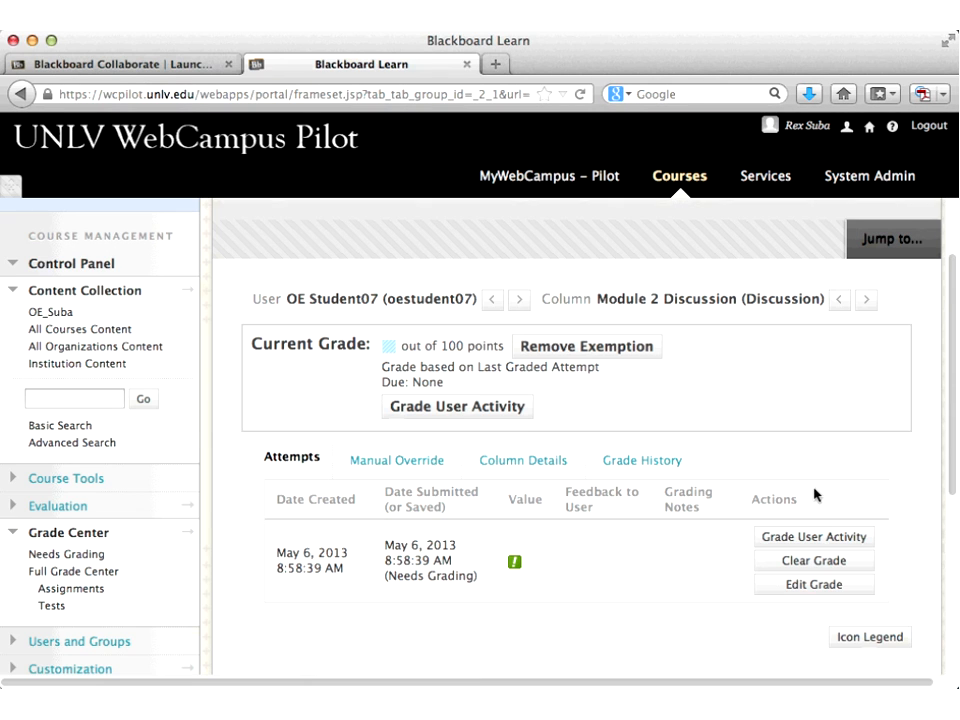
{"action": "scroll", "coordinate": [815, 495], "scroll_direction": "down", "scroll_amount": 1}
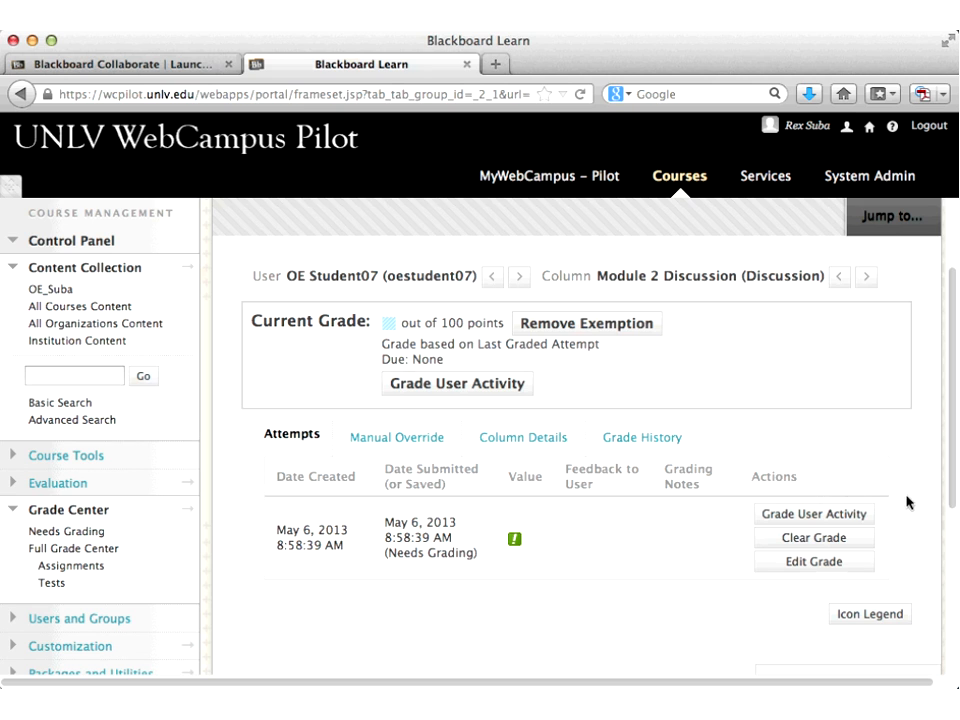
{"action": "left_click", "coordinate": [866, 617]}
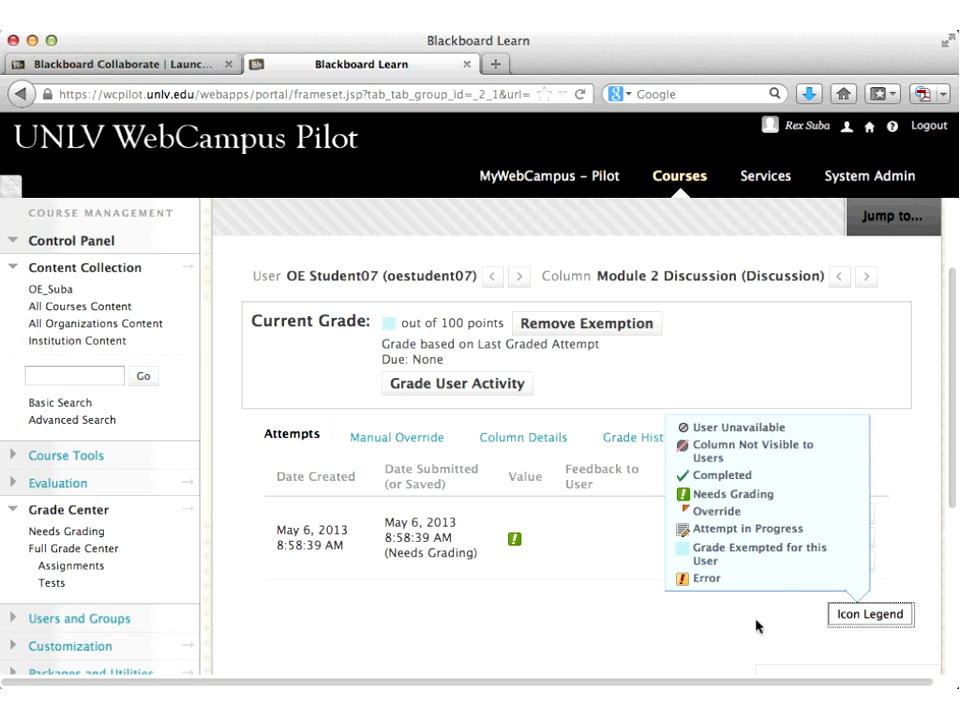
{"action": "left_click", "coordinate": [922, 533]}
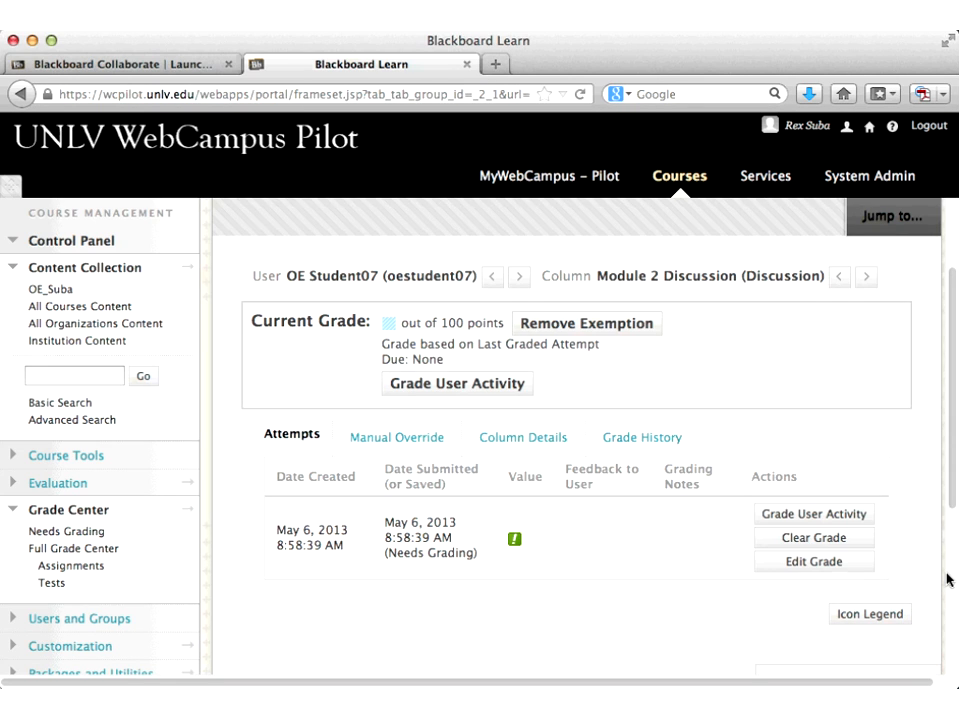
{"action": "scroll", "coordinate": [950, 585], "scroll_direction": "down", "scroll_amount": 5}
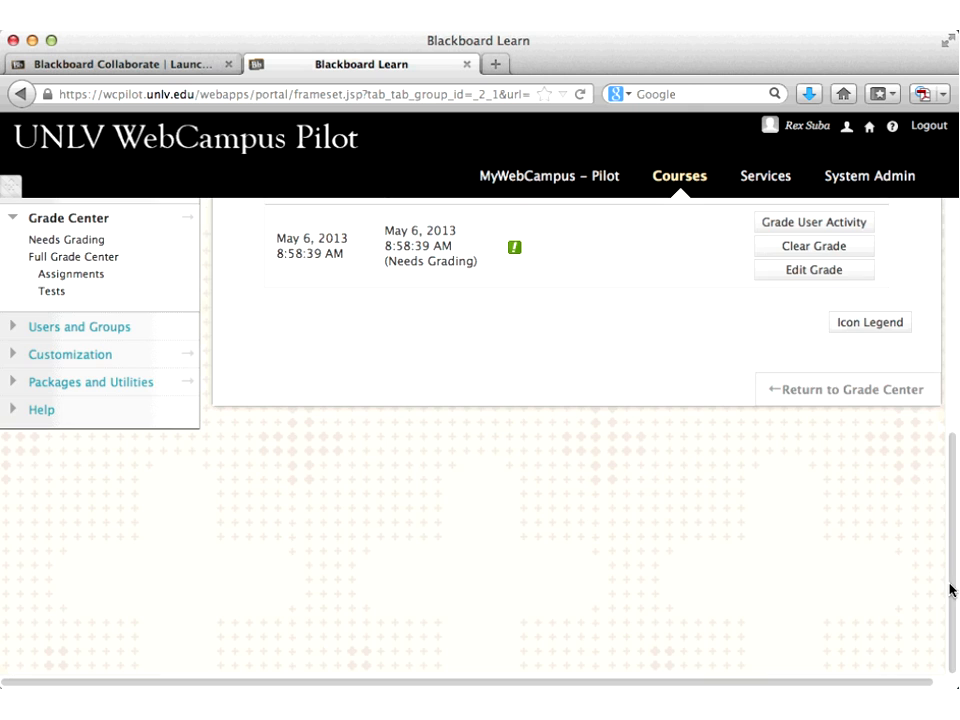
{"action": "left_click", "coordinate": [859, 396]}
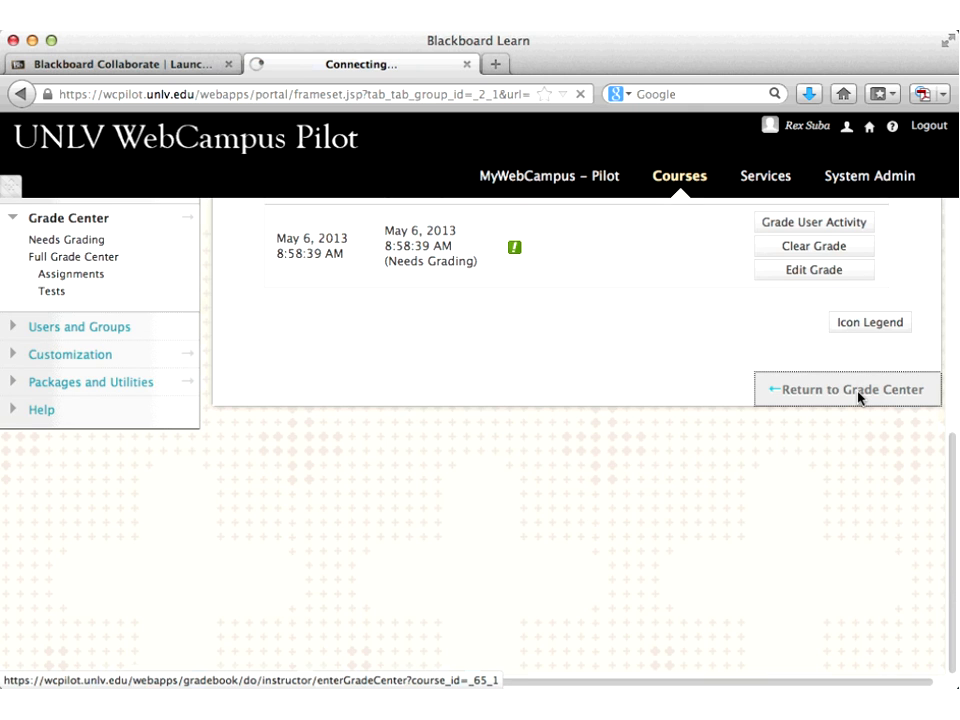
Step: Scroll the Full Grade Center grid and open Grading Color Codes from the Manage menu
{"action": "left_click", "coordinate": [857, 392]}
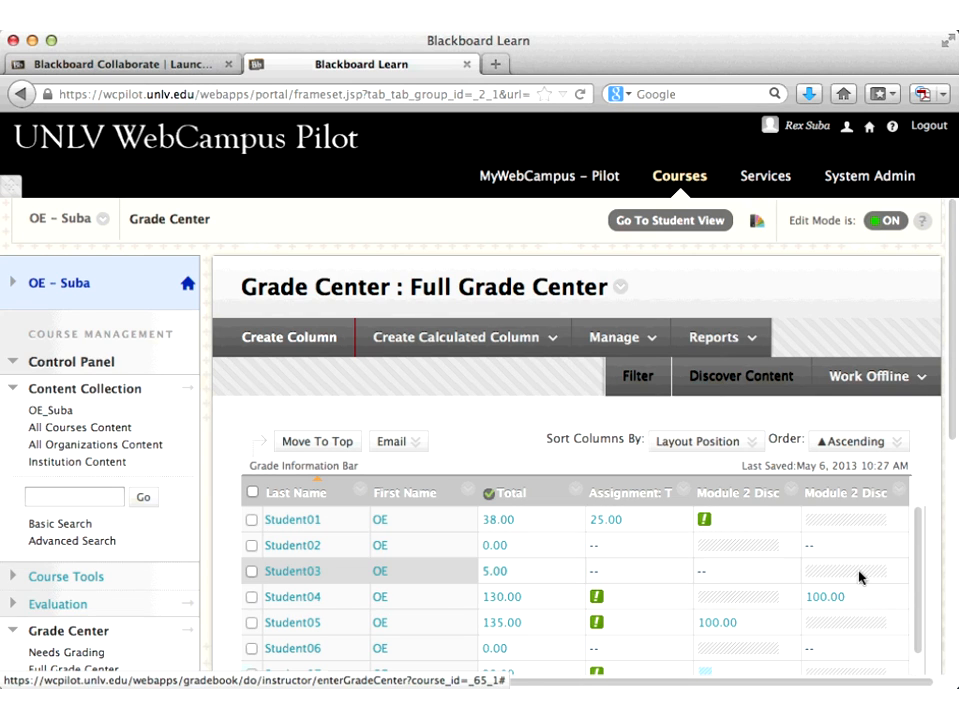
{"action": "left_click_drag", "start_coordinate": [955, 425], "coordinate": [955, 522]}
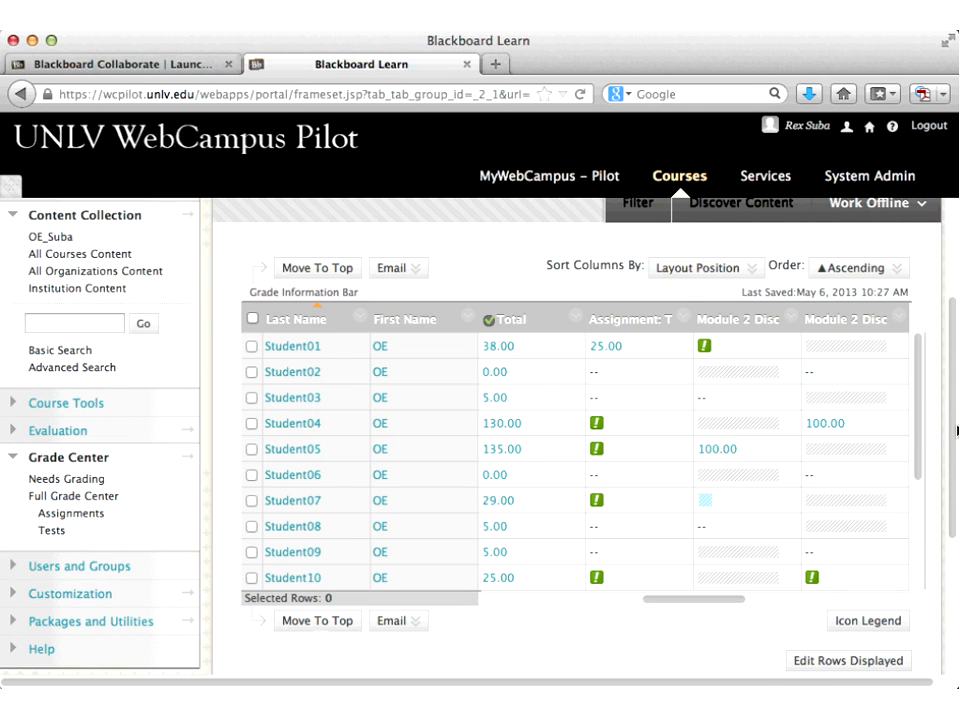
{"action": "scroll", "coordinate": [955, 430], "scroll_direction": "up", "scroll_amount": 3}
{"action": "left_click", "coordinate": [630, 268]}
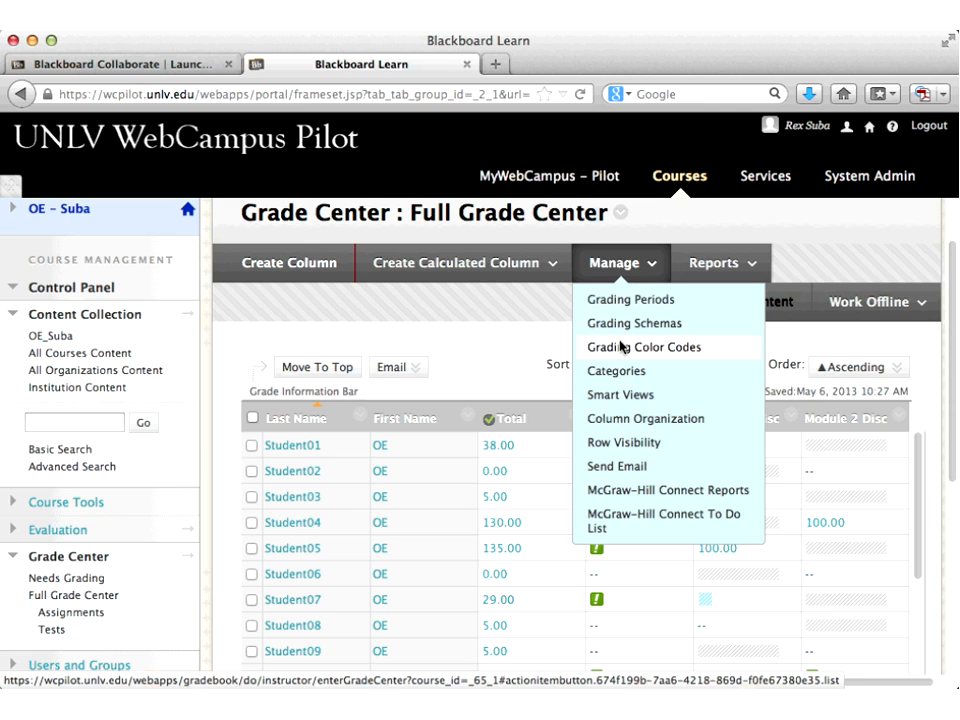
{"action": "left_click", "coordinate": [600, 346]}
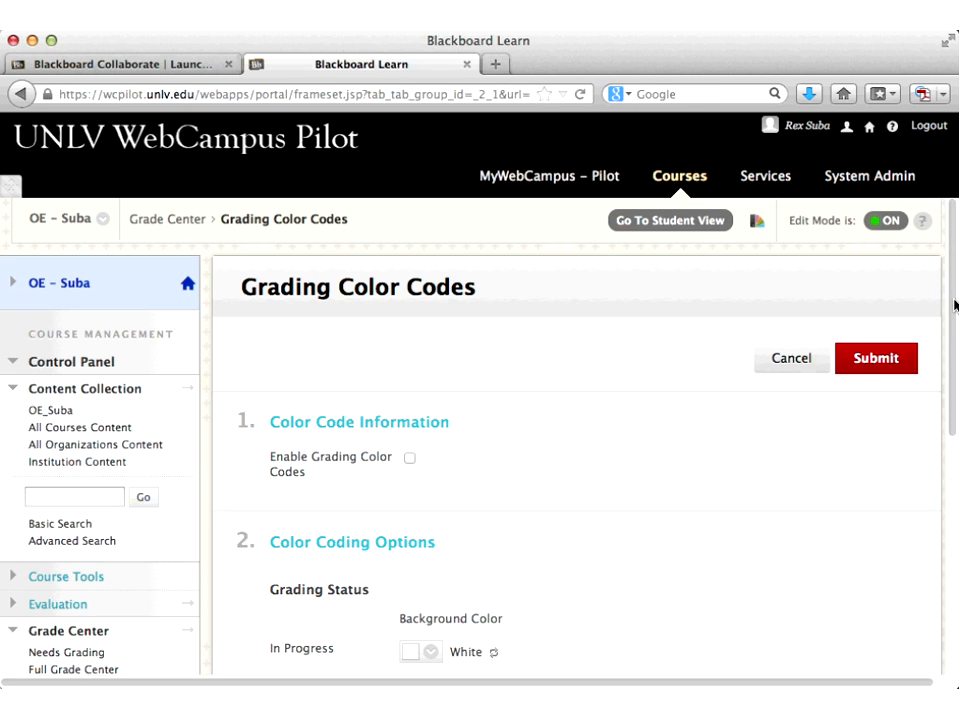
Step: Check Enable Grading Color Codes, review the grading status colour options, then cancel without saving
{"action": "scroll", "coordinate": [955, 305], "scroll_direction": "down", "scroll_amount": 3}
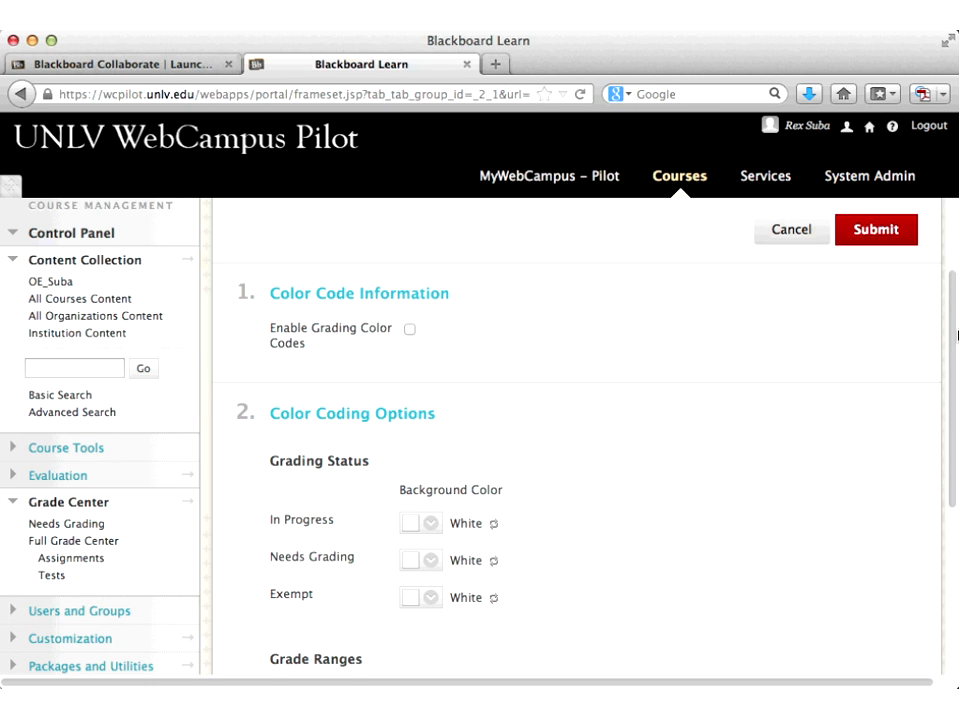
{"action": "scroll", "coordinate": [957, 335], "scroll_direction": "down", "scroll_amount": 1}
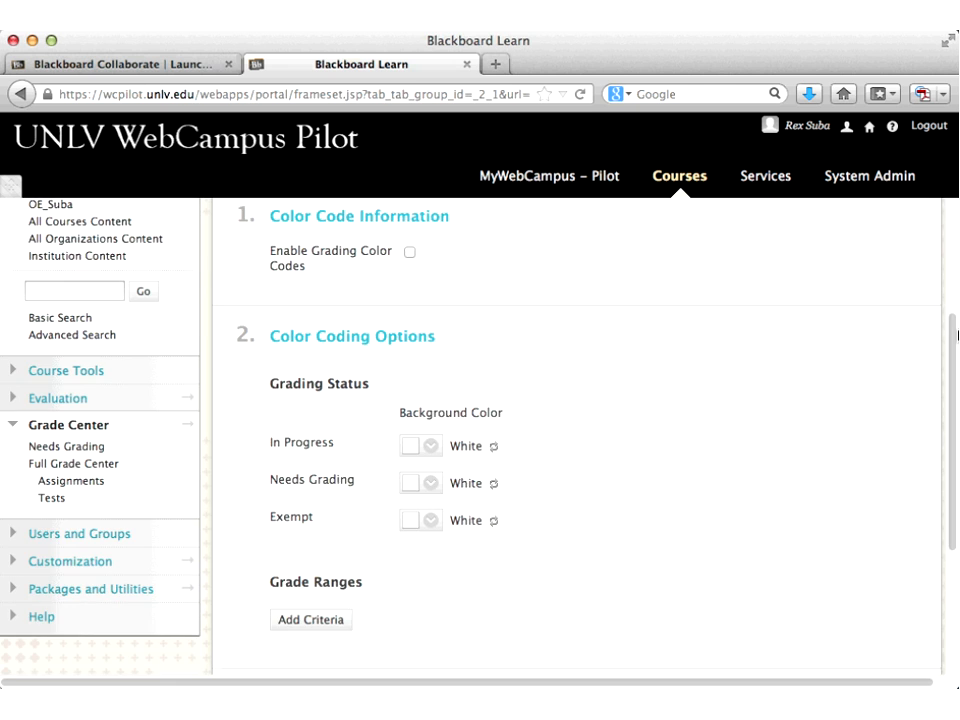
{"action": "scroll", "coordinate": [957, 335], "scroll_direction": "down", "scroll_amount": 2}
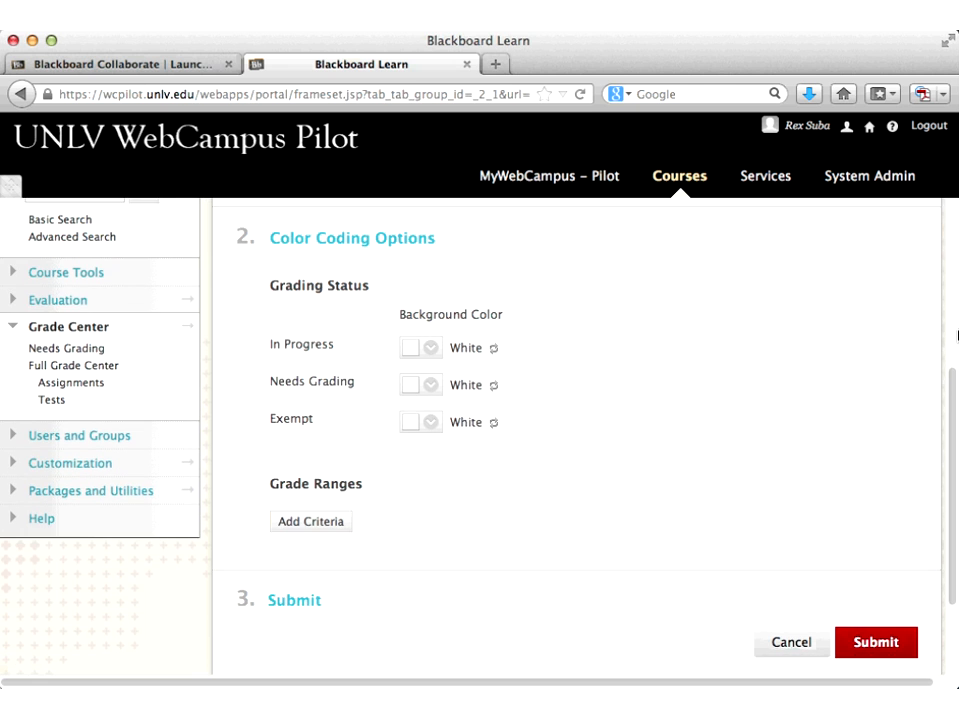
{"action": "scroll", "coordinate": [957, 335], "scroll_direction": "down", "scroll_amount": 1}
{"action": "scroll", "coordinate": [957, 335], "scroll_direction": "down", "scroll_amount": 2}
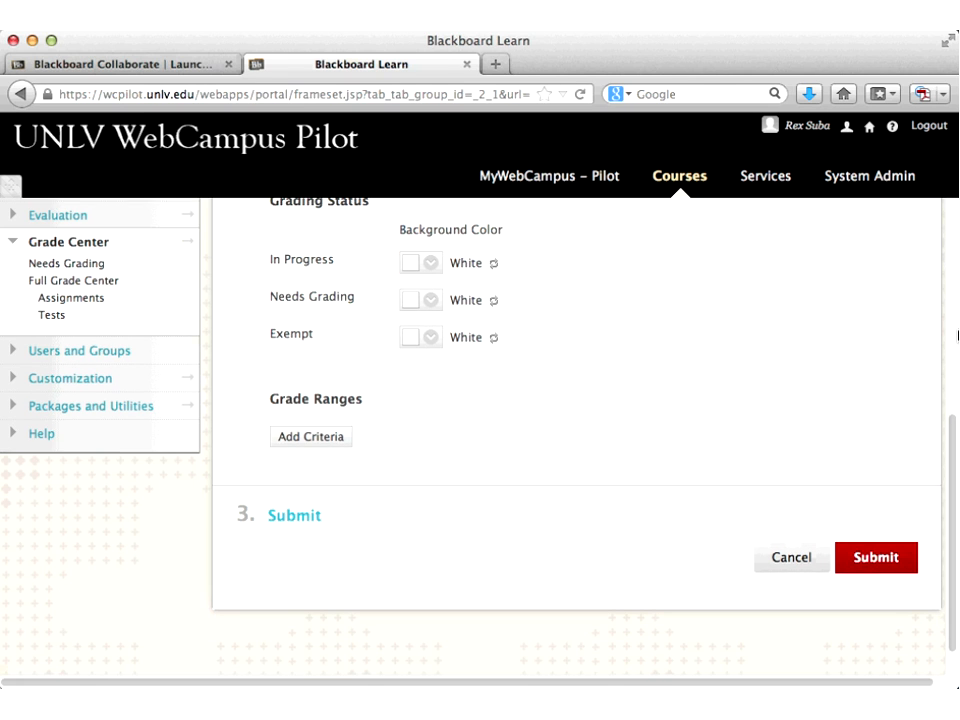
{"action": "scroll", "coordinate": [957, 335], "scroll_direction": "up", "scroll_amount": 5}
{"action": "left_click", "coordinate": [410, 296]}
{"action": "scroll", "coordinate": [719, 390], "scroll_direction": "down", "scroll_amount": 4}
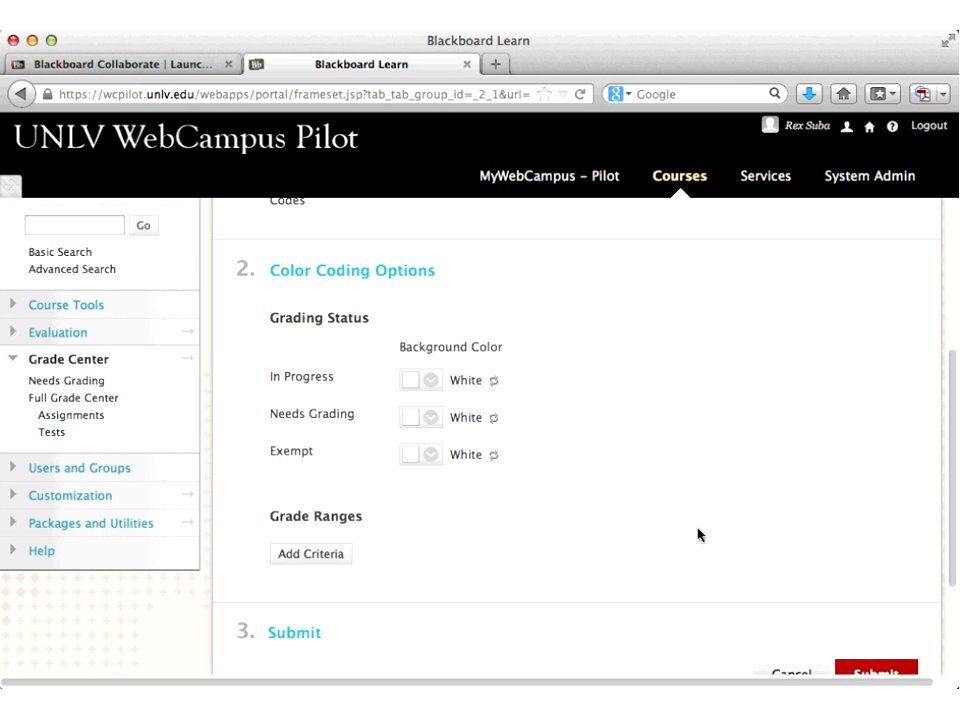
{"action": "scroll", "coordinate": [740, 480], "scroll_direction": "up", "scroll_amount": 10}
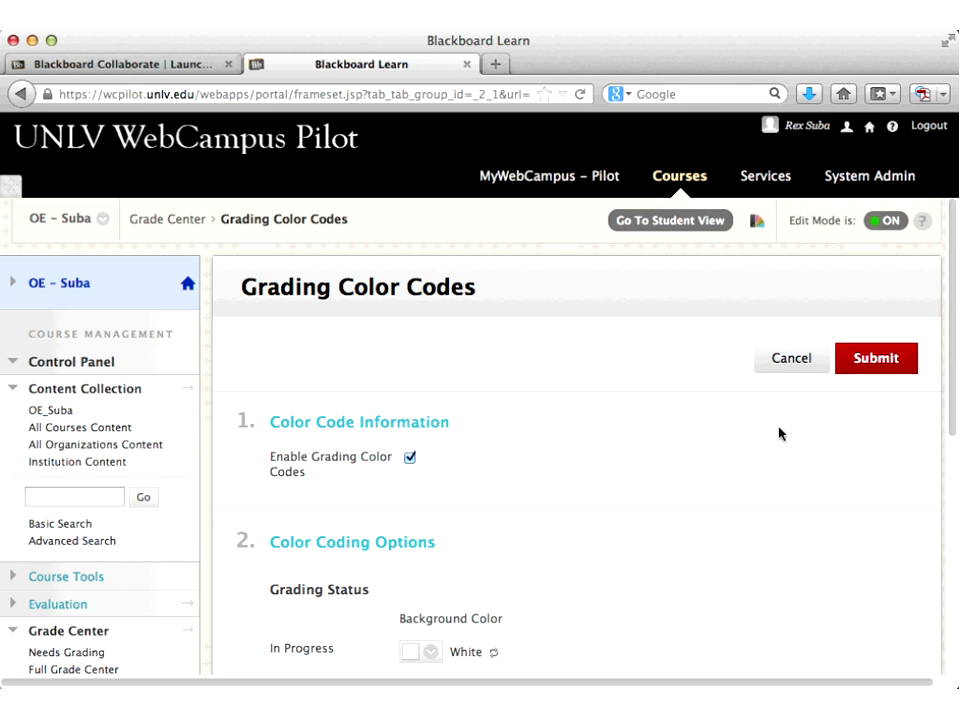
{"action": "left_click", "coordinate": [788, 359]}
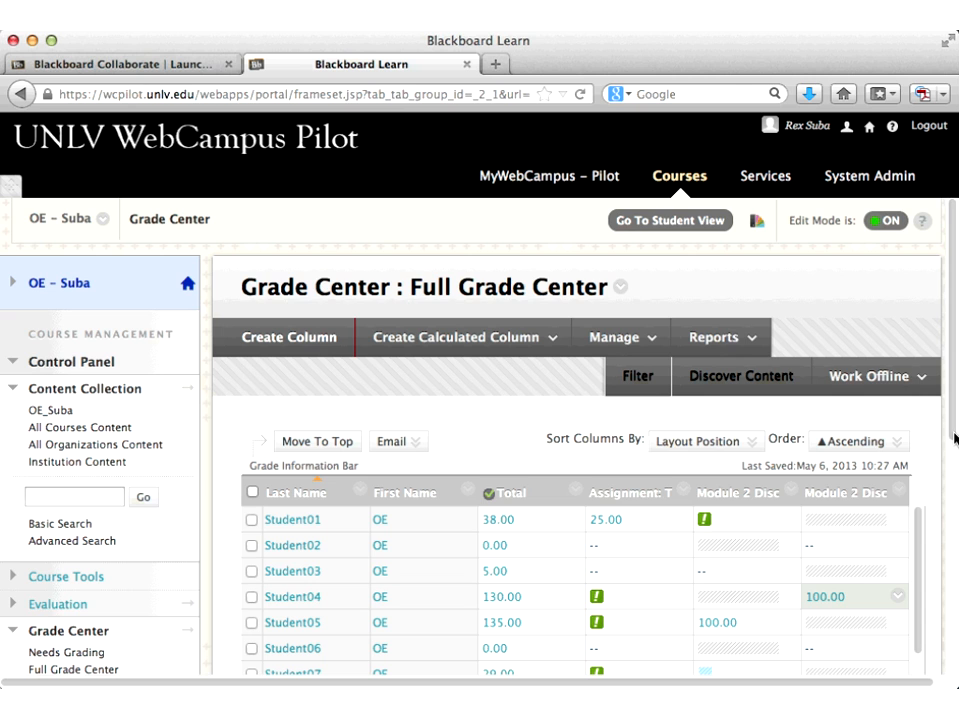
Step: Scroll across the grid past Username, Student ID, Weighted Total and Total to the Practice Test columns
{"action": "left_click_drag", "start_coordinate": [955, 437], "coordinate": [957, 477]}
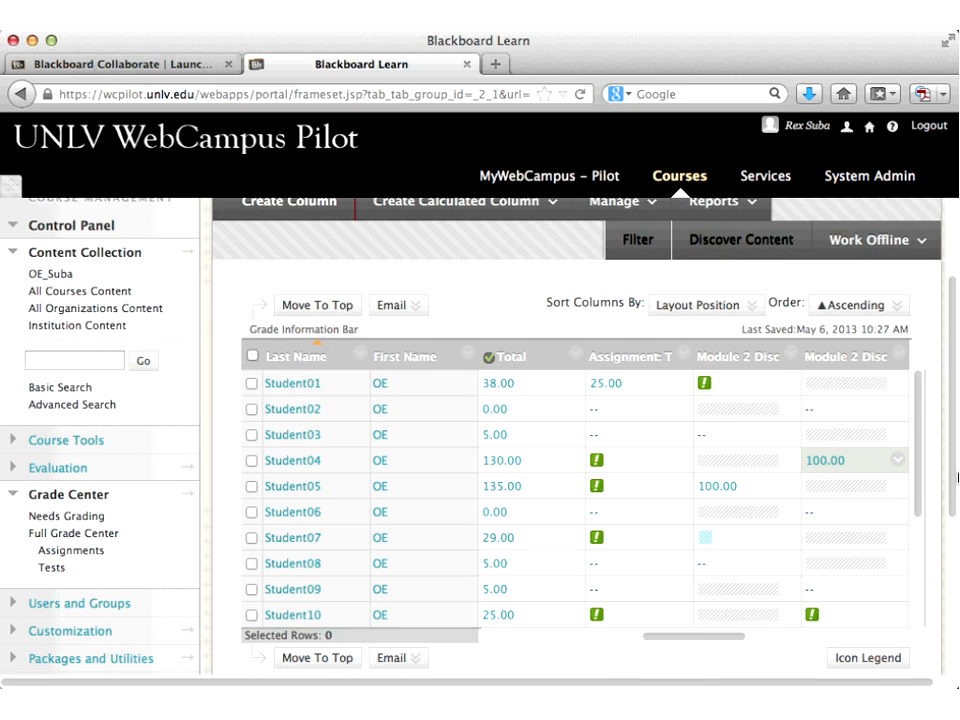
{"action": "left_click", "coordinate": [568, 638]}
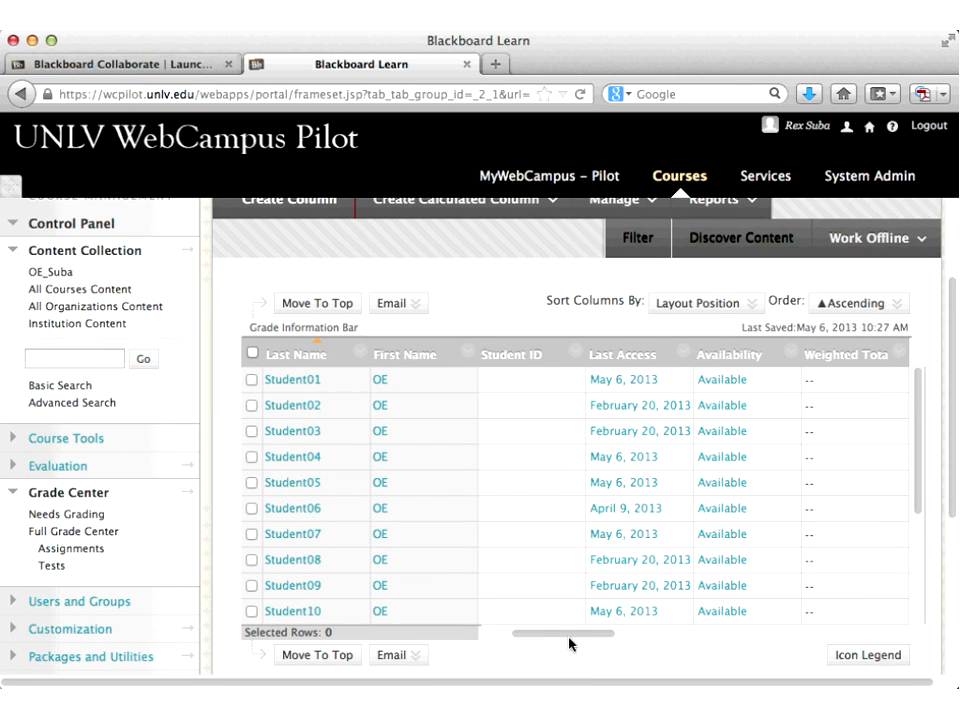
{"action": "left_click", "coordinate": [497, 637]}
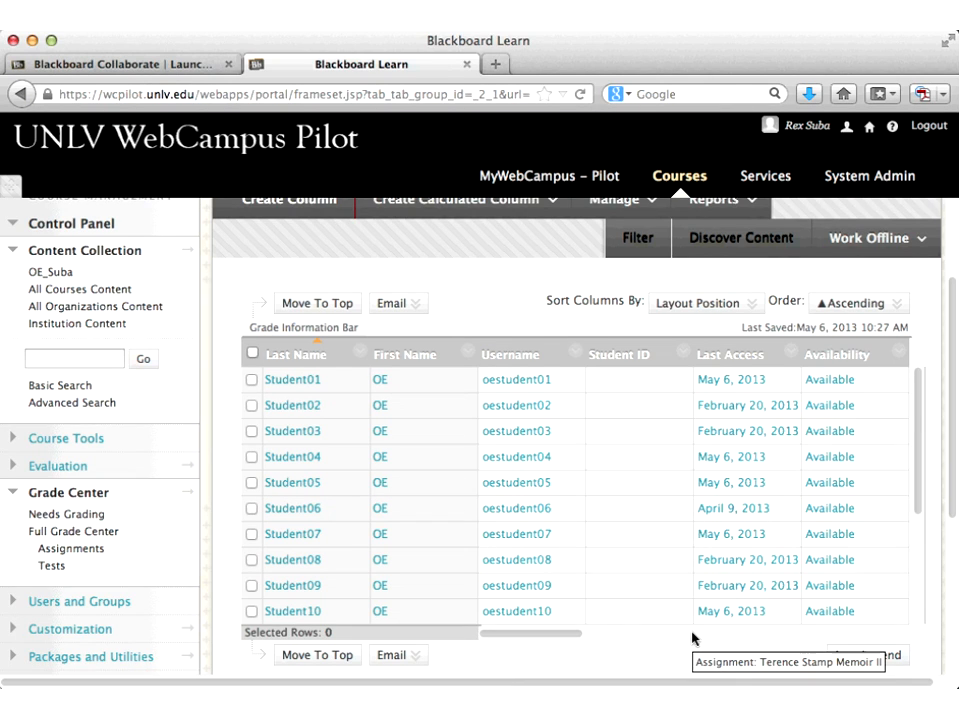
{"action": "left_click", "coordinate": [613, 636]}
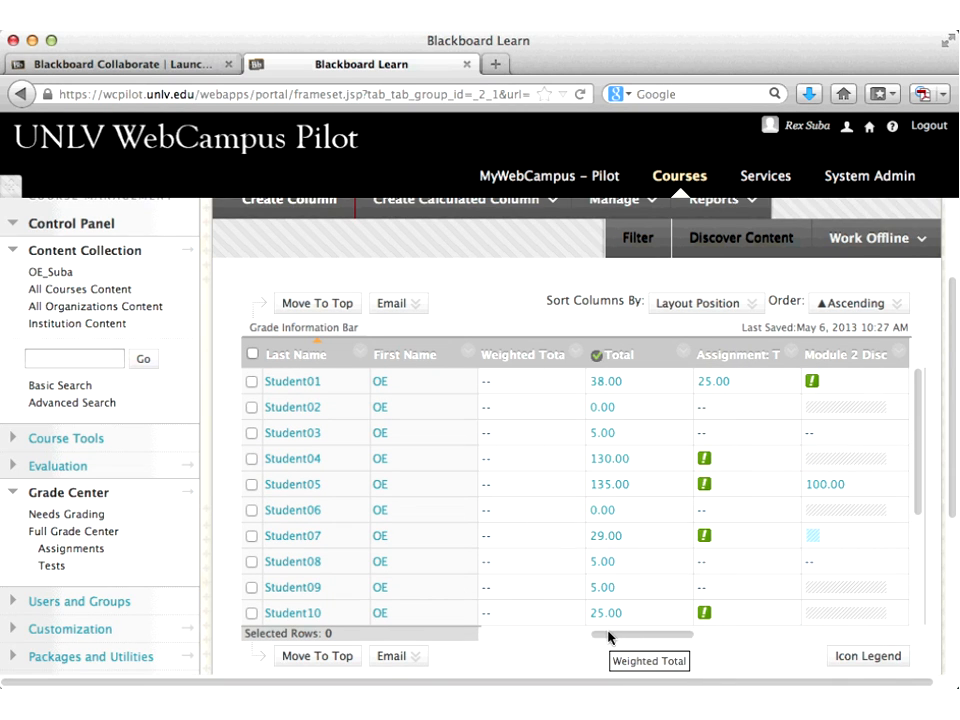
{"action": "left_click_drag", "start_coordinate": [608, 636], "coordinate": [630, 637]}
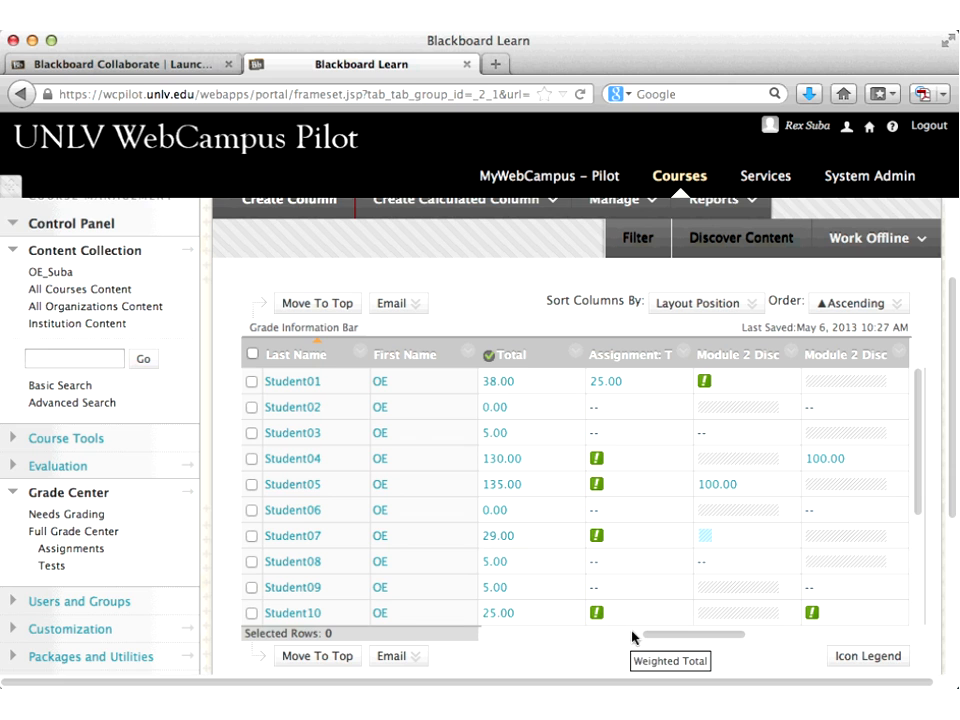
{"action": "left_click", "coordinate": [632, 637]}
{"action": "left_click_drag", "start_coordinate": [665, 637], "coordinate": [697, 637]}
{"action": "left_click", "coordinate": [697, 637]}
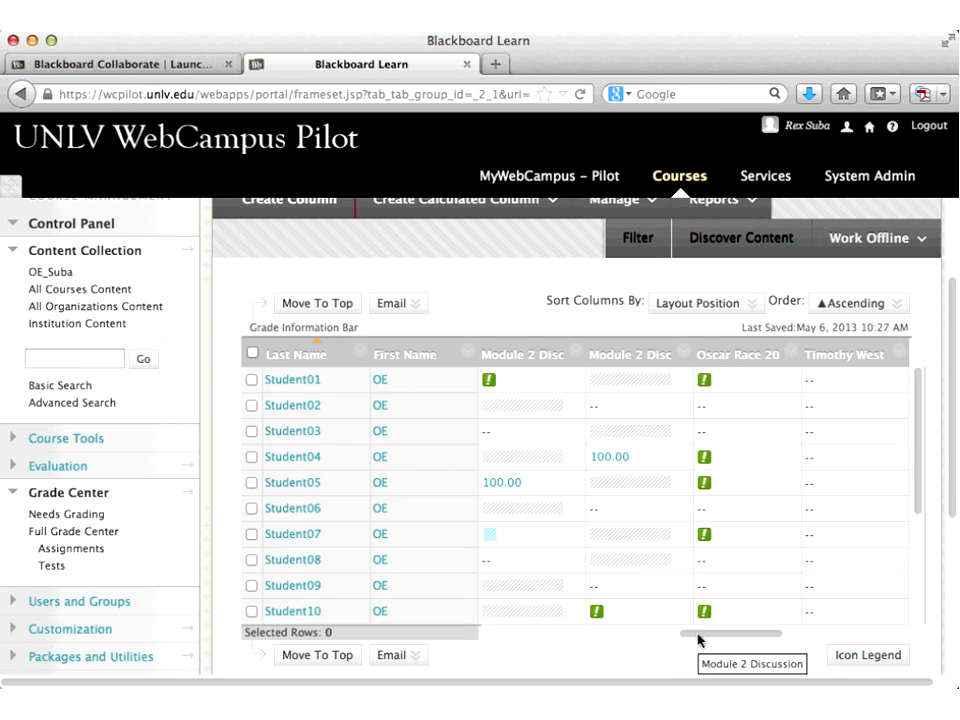
{"action": "left_click", "coordinate": [809, 638]}
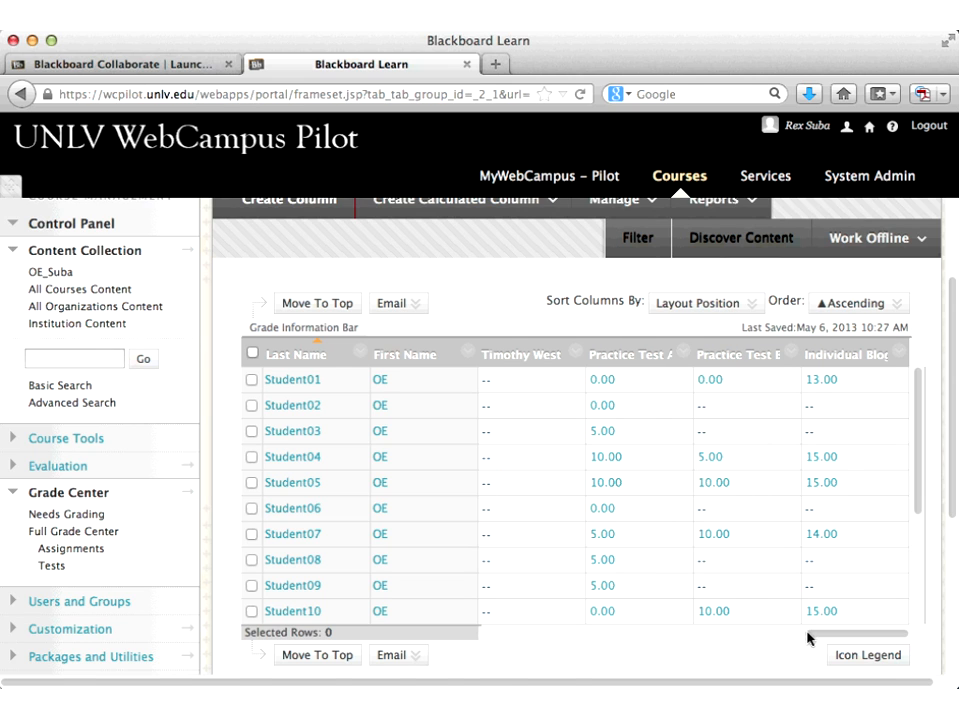
Step: Return to the top of the Full Grade Center and open the Work Offline menu
{"action": "left_click_drag", "start_coordinate": [919, 485], "coordinate": [926, 568]}
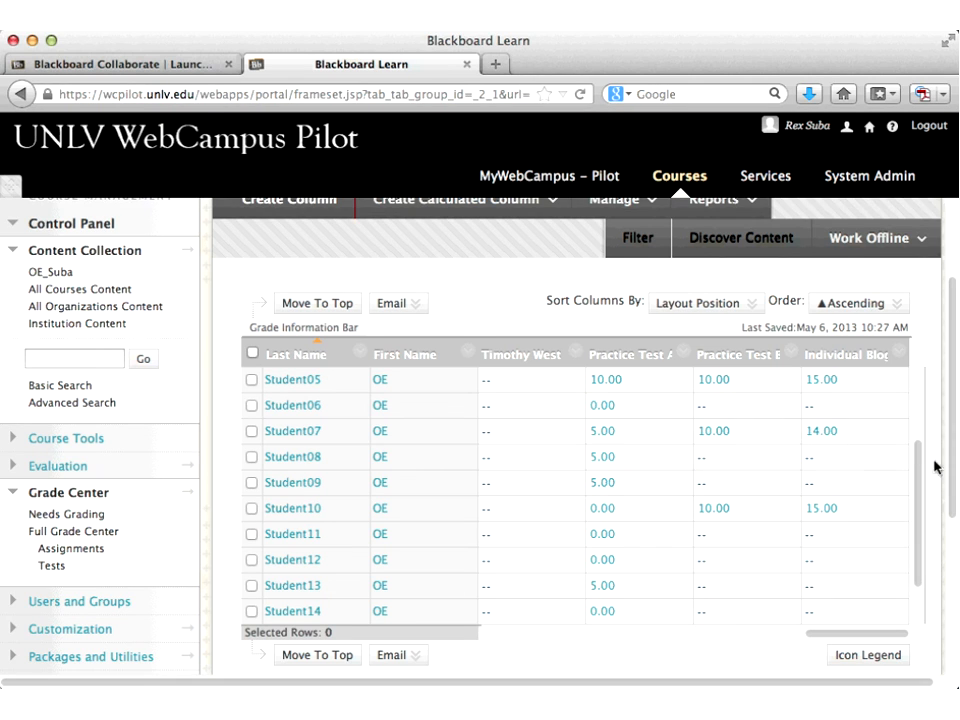
{"action": "scroll", "coordinate": [921, 398], "scroll_direction": "up", "scroll_amount": 2}
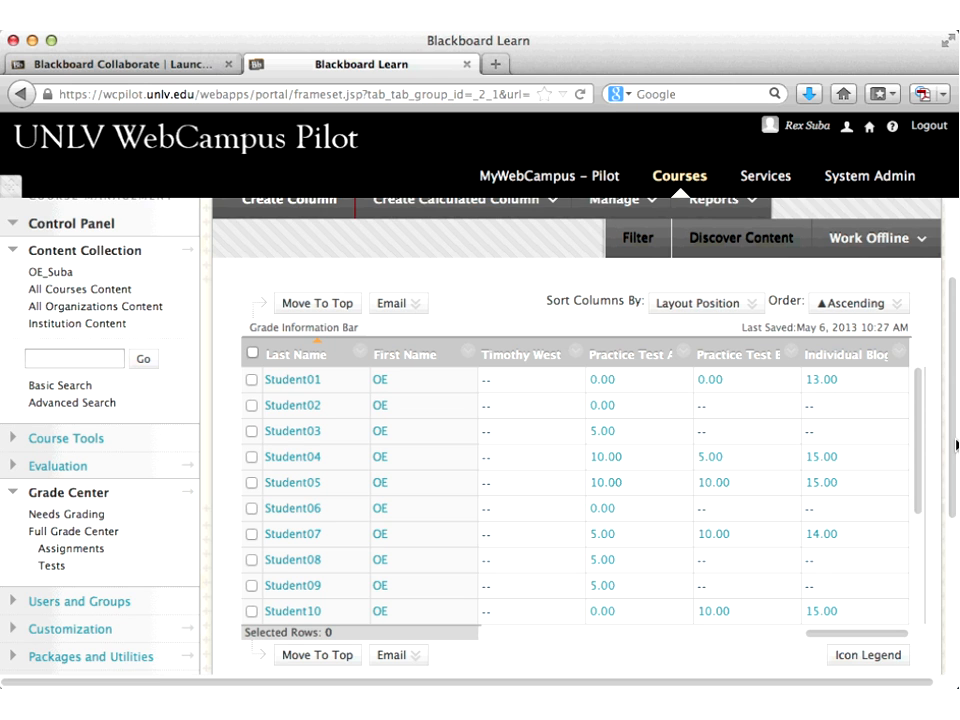
{"action": "scroll", "coordinate": [900, 430], "scroll_direction": "up", "scroll_amount": 3}
{"action": "left_click", "coordinate": [880, 375]}
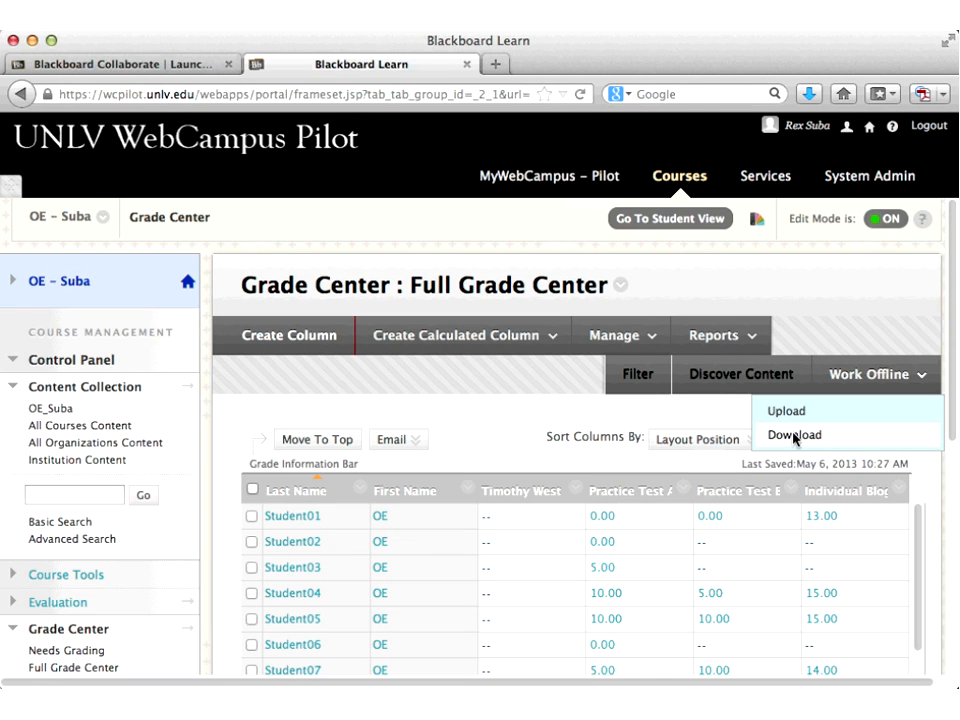
Step: Open Download Grades and set it to download only the Weighted Total column
{"action": "left_click", "coordinate": [795, 435]}
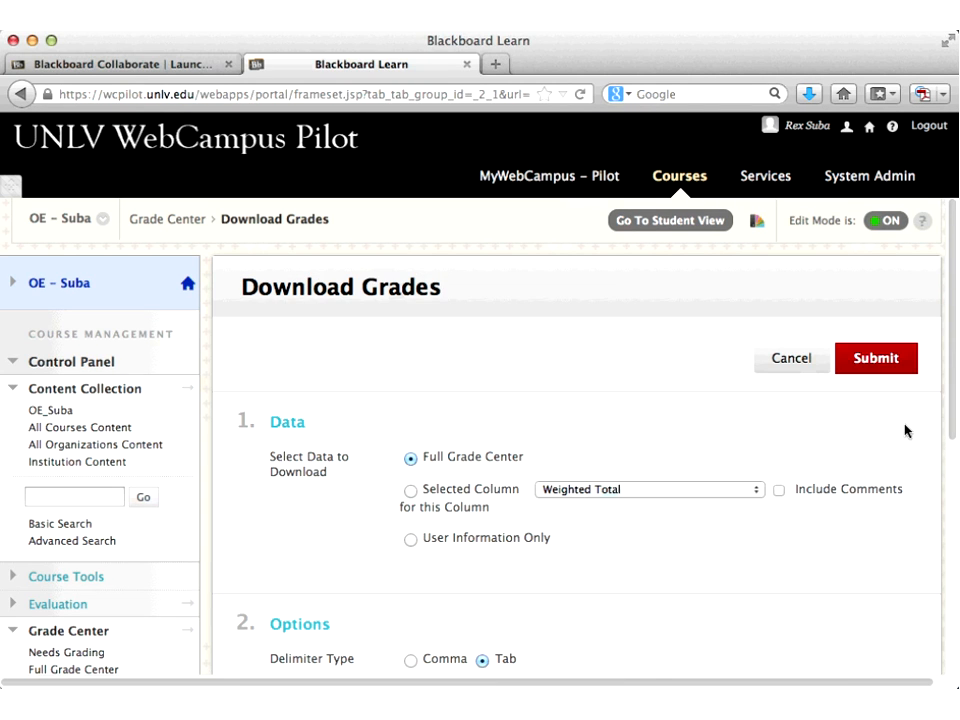
{"action": "left_click", "coordinate": [411, 493]}
{"action": "left_click", "coordinate": [731, 490]}
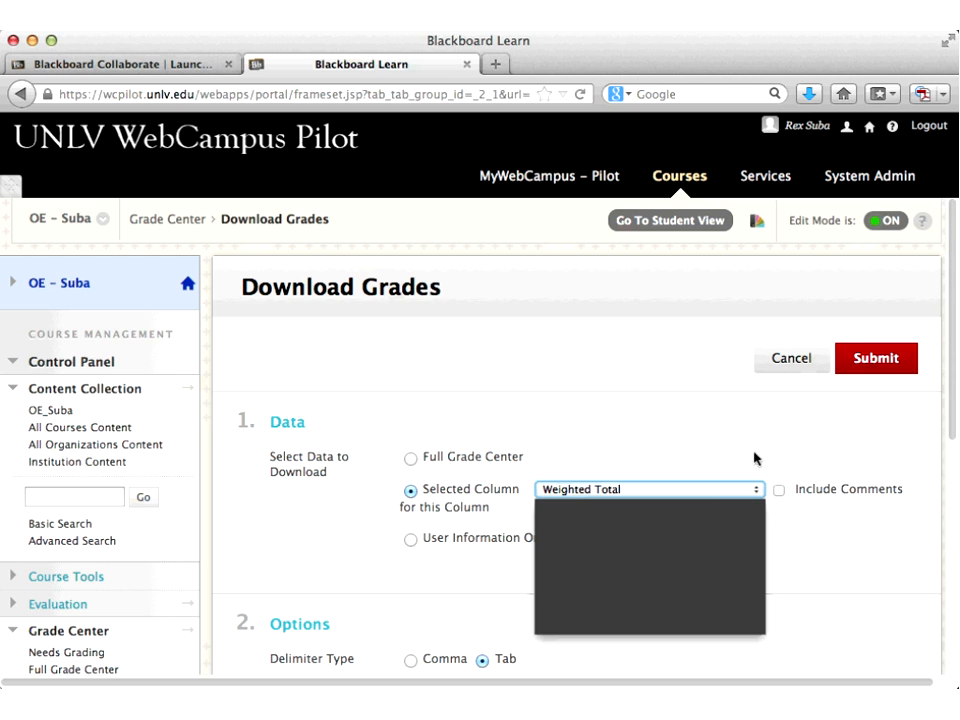
Step: Keep Weighted Total, review the tab-delimited and save location options, then cancel the download
{"action": "left_click", "coordinate": [718, 441]}
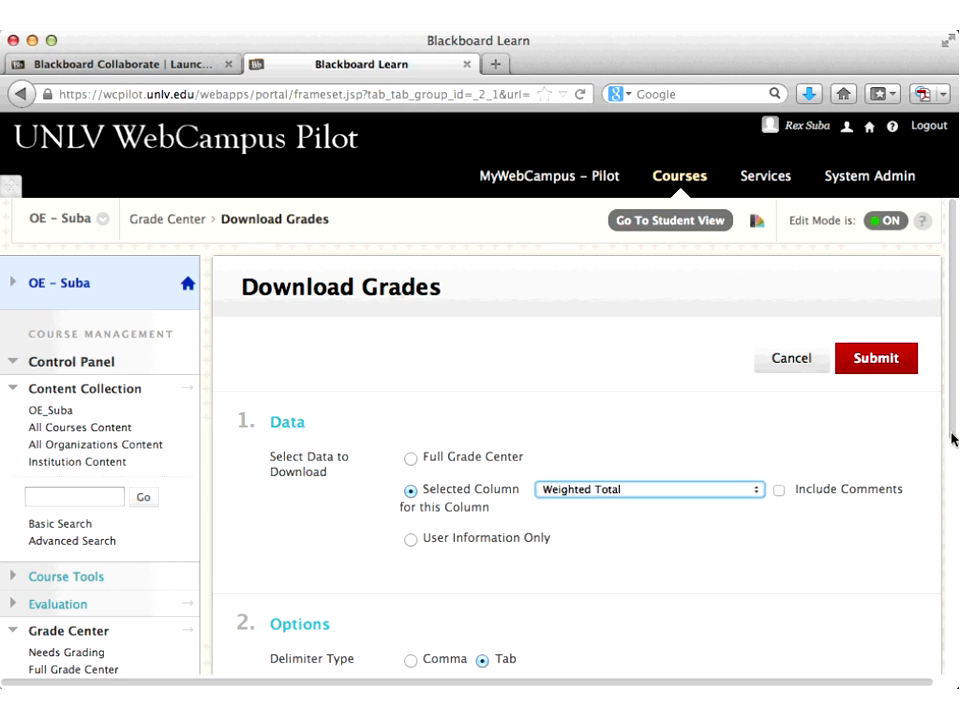
{"action": "scroll", "coordinate": [953, 438], "scroll_direction": "down", "scroll_amount": 4}
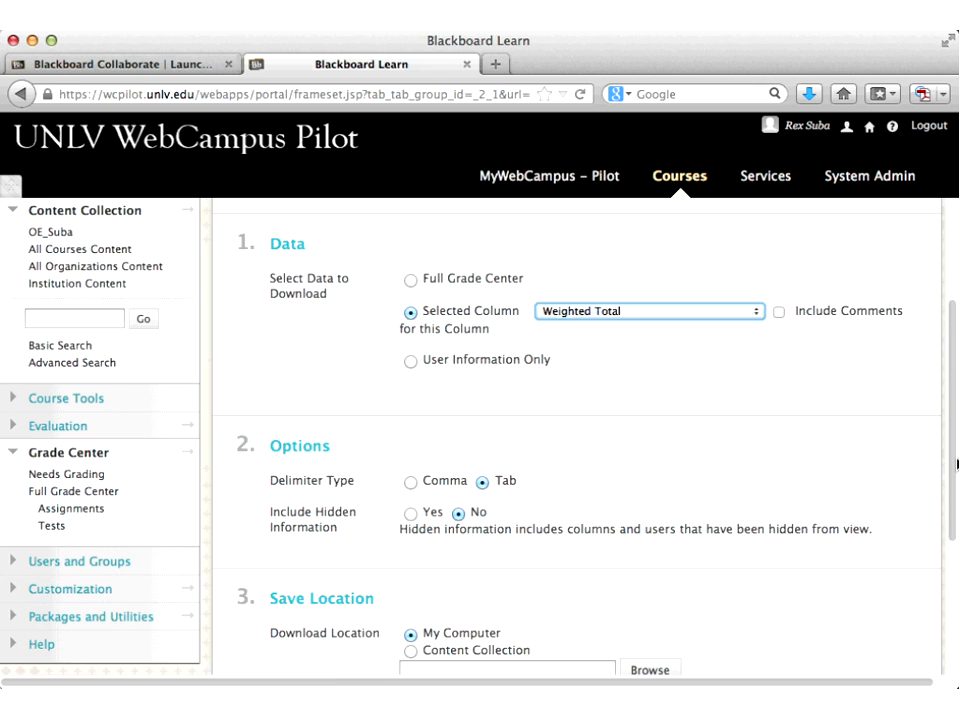
{"action": "scroll", "coordinate": [957, 463], "scroll_direction": "down", "scroll_amount": 1}
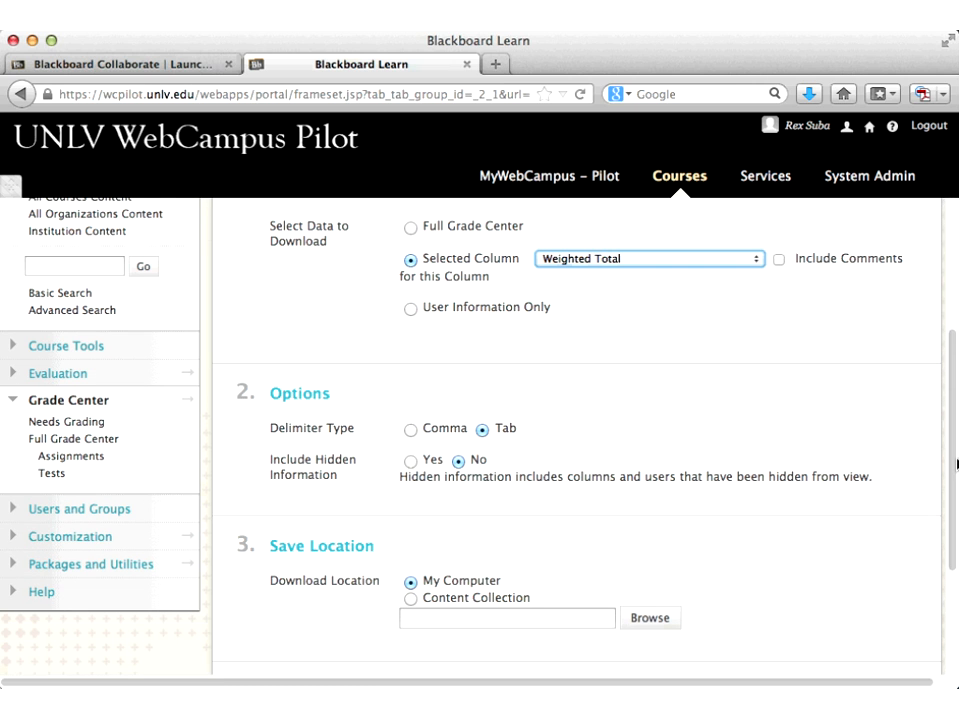
{"action": "scroll", "coordinate": [957, 463], "scroll_direction": "down", "scroll_amount": 1}
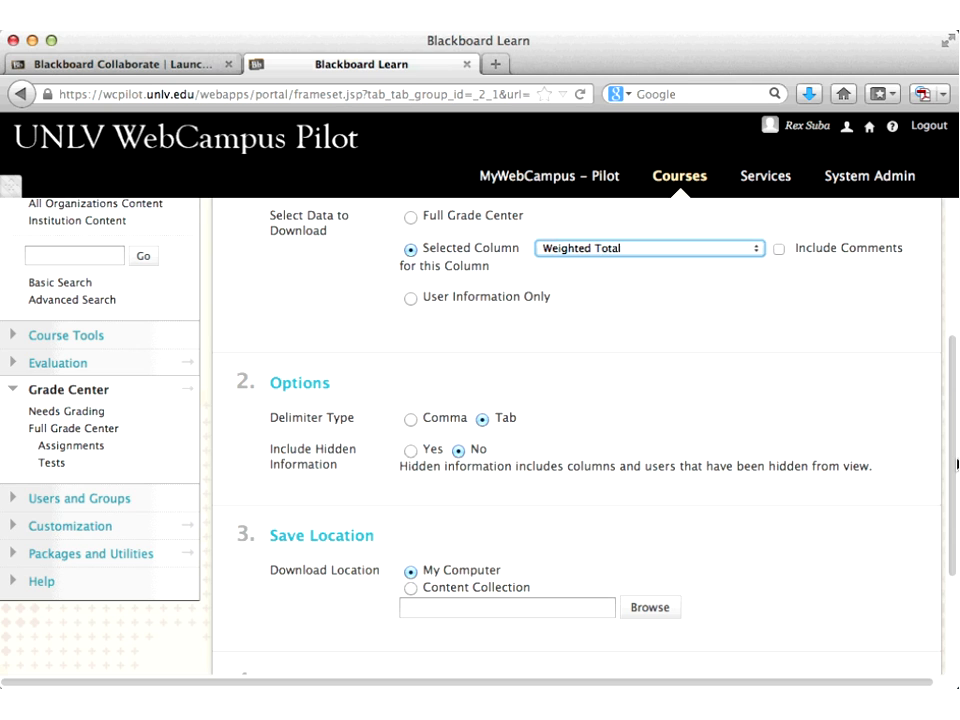
{"action": "scroll", "coordinate": [957, 463], "scroll_direction": "down", "scroll_amount": 2}
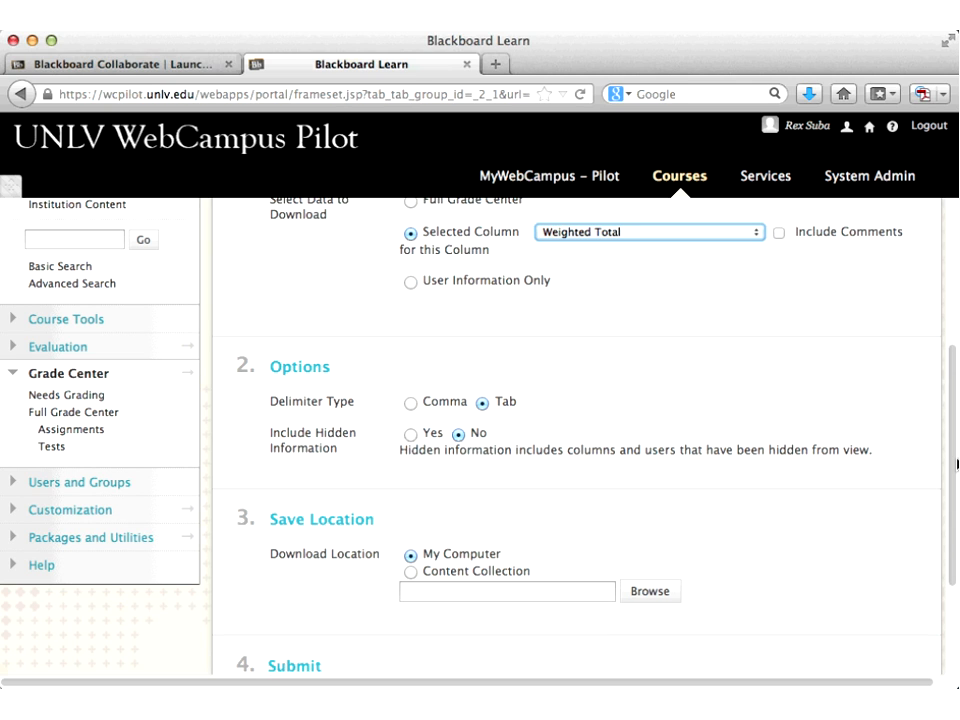
{"action": "scroll", "coordinate": [957, 463], "scroll_direction": "down", "scroll_amount": 5}
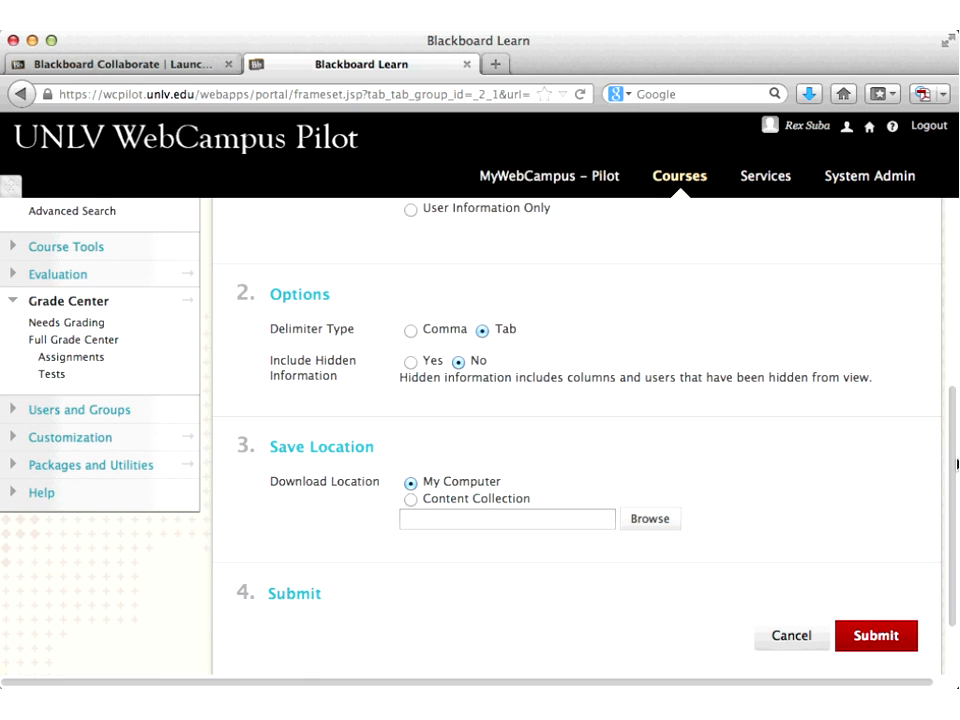
{"action": "scroll", "coordinate": [957, 463], "scroll_direction": "down", "scroll_amount": 1}
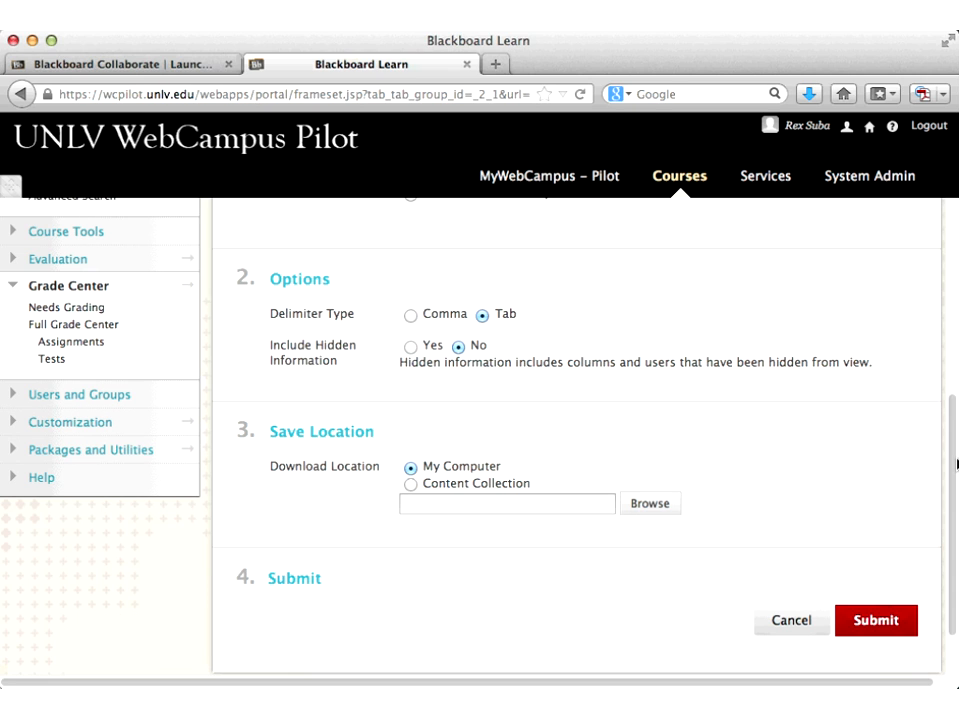
{"action": "scroll", "coordinate": [957, 463], "scroll_direction": "down", "scroll_amount": 1}
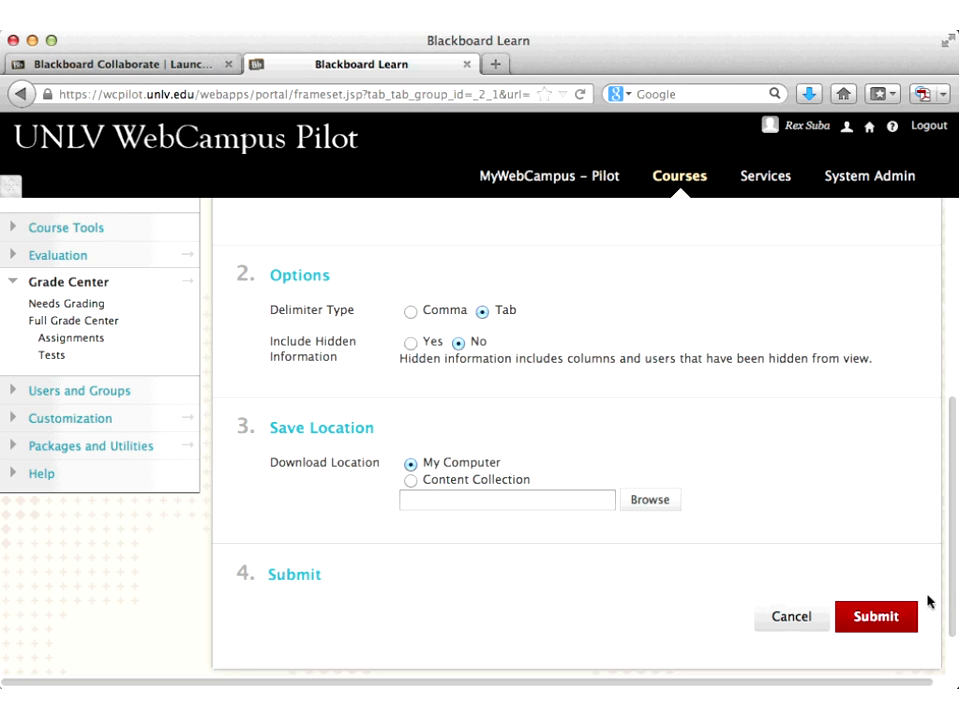
{"action": "left_click", "coordinate": [787, 622]}
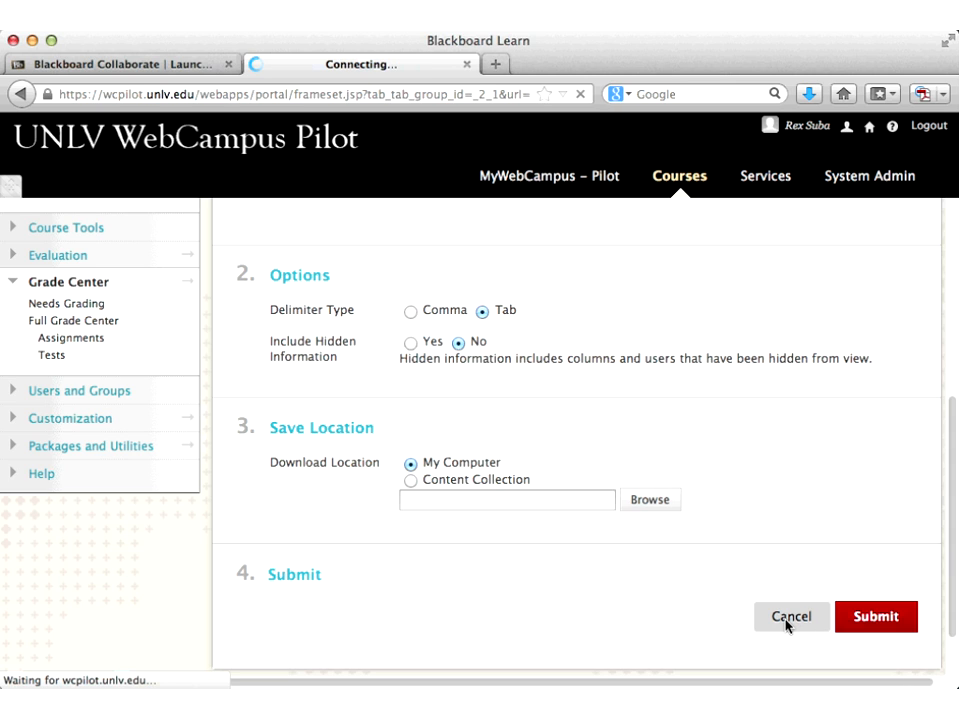
{"action": "left_click", "coordinate": [816, 384]}
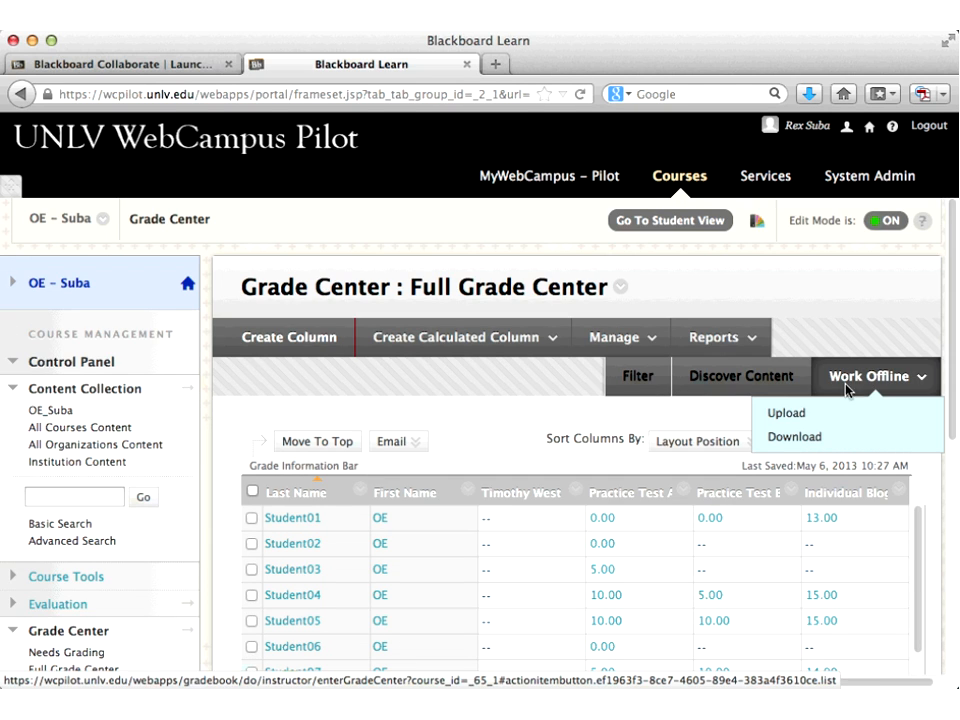
{"action": "left_click", "coordinate": [790, 418]}
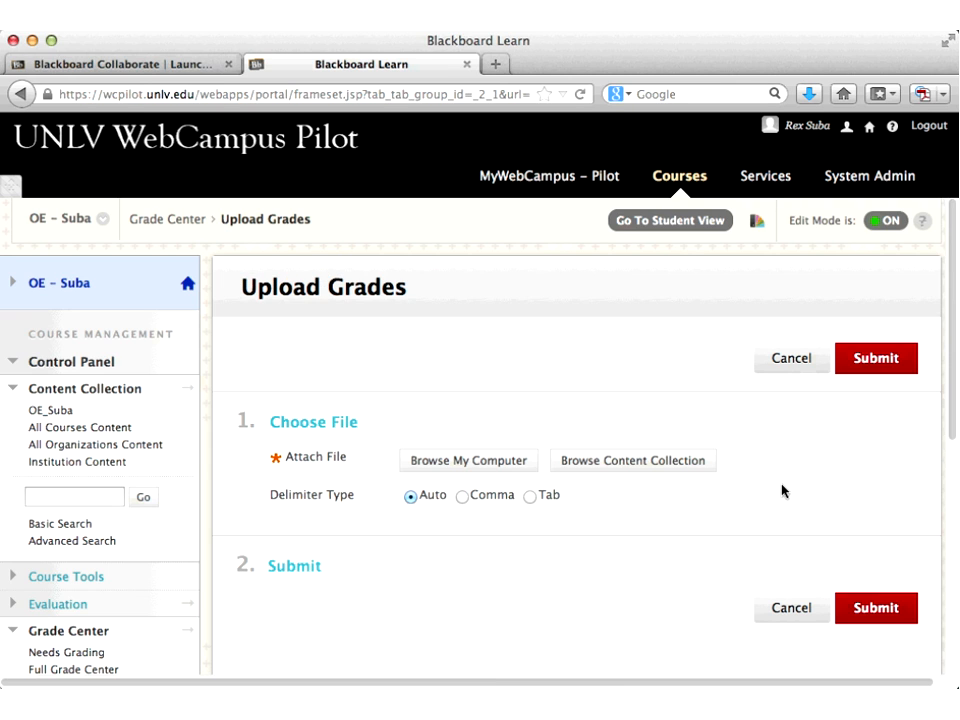
{"action": "left_click", "coordinate": [474, 463]}
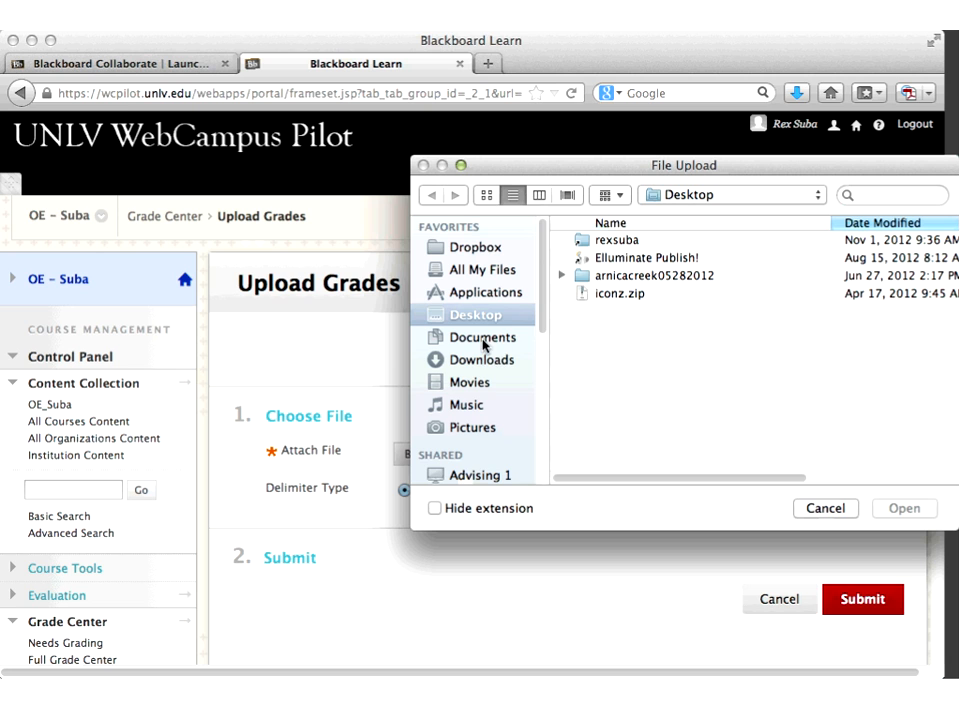
{"action": "left_click", "coordinate": [484, 345]}
{"action": "left_click", "coordinate": [468, 360]}
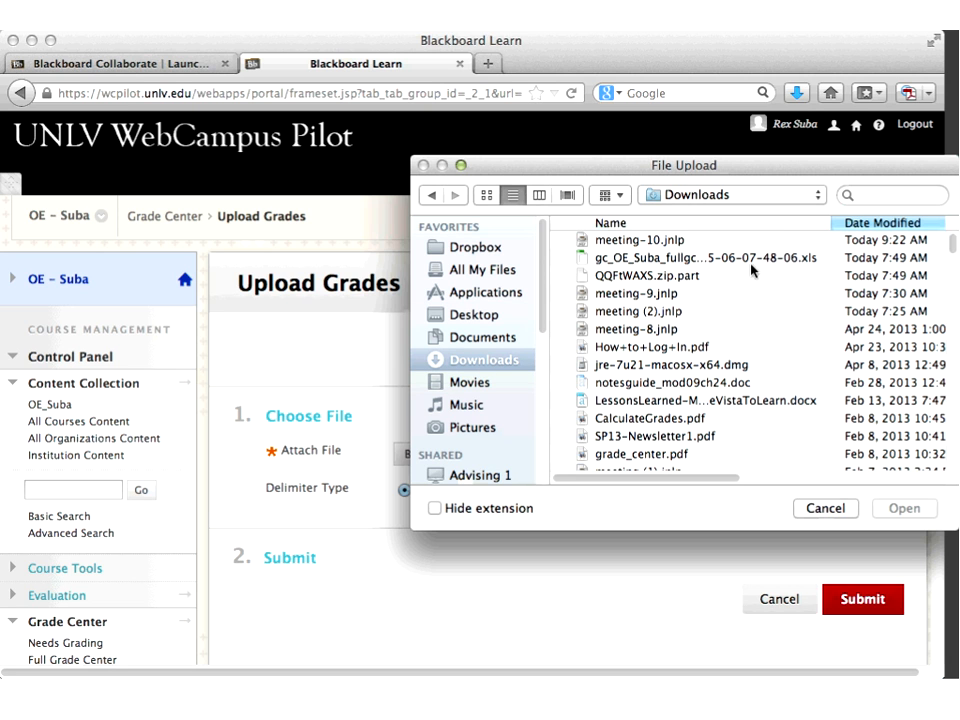
{"action": "left_click", "coordinate": [748, 258]}
{"action": "left_click", "coordinate": [889, 507]}
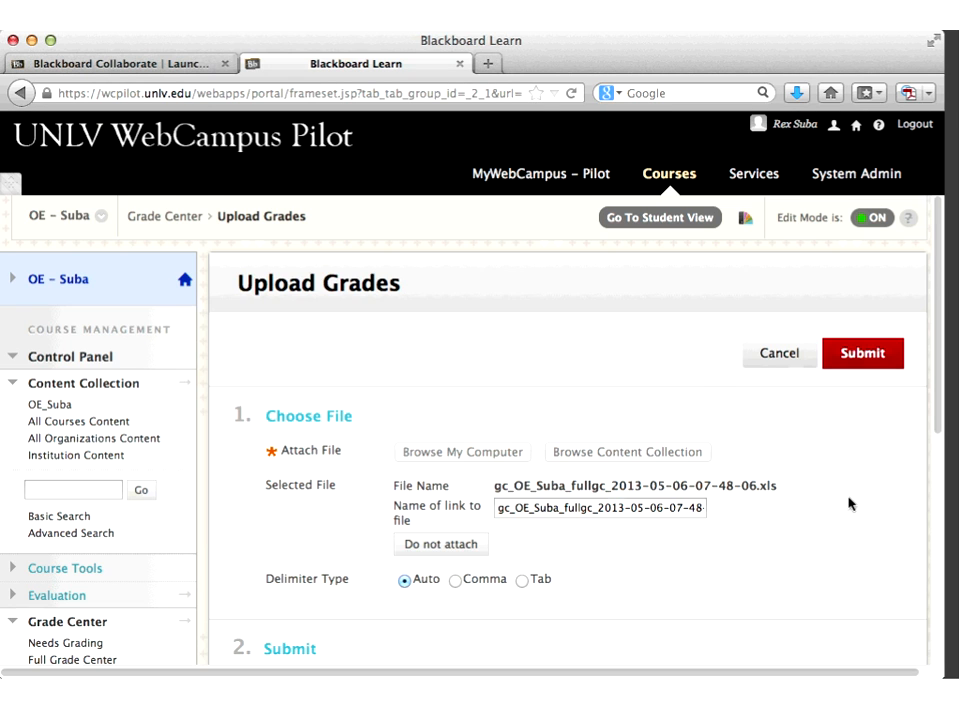
{"action": "scroll", "coordinate": [848, 503], "scroll_direction": "down", "scroll_amount": 3}
{"action": "left_click", "coordinate": [870, 558]}
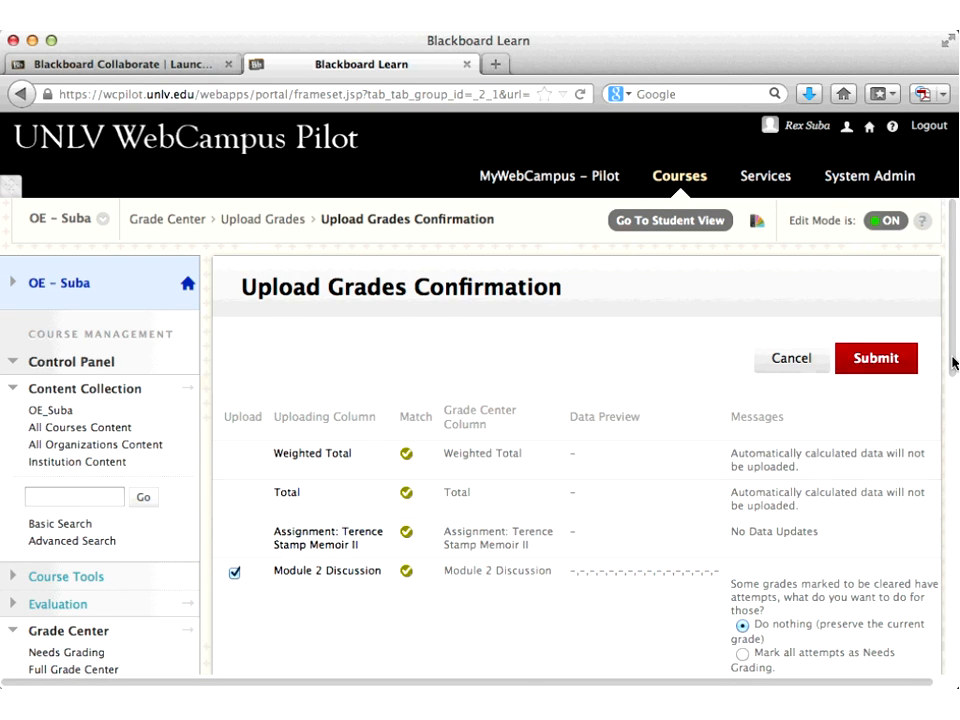
Step: Review the columns listed on the Upload Grades Confirmation page, then cancel the upload
{"action": "left_click_drag", "start_coordinate": [953, 363], "coordinate": [955, 428]}
{"action": "scroll", "coordinate": [955, 428], "scroll_direction": "down", "scroll_amount": 1}
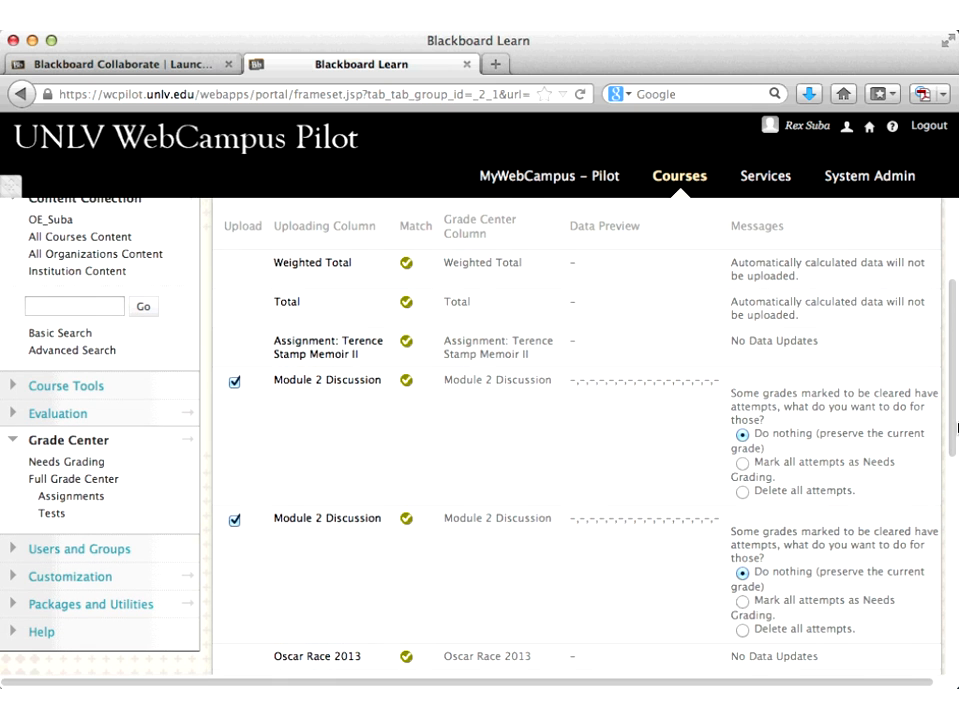
{"action": "scroll", "coordinate": [955, 428], "scroll_direction": "down", "scroll_amount": 3}
{"action": "scroll", "coordinate": [957, 428], "scroll_direction": "down", "scroll_amount": 2}
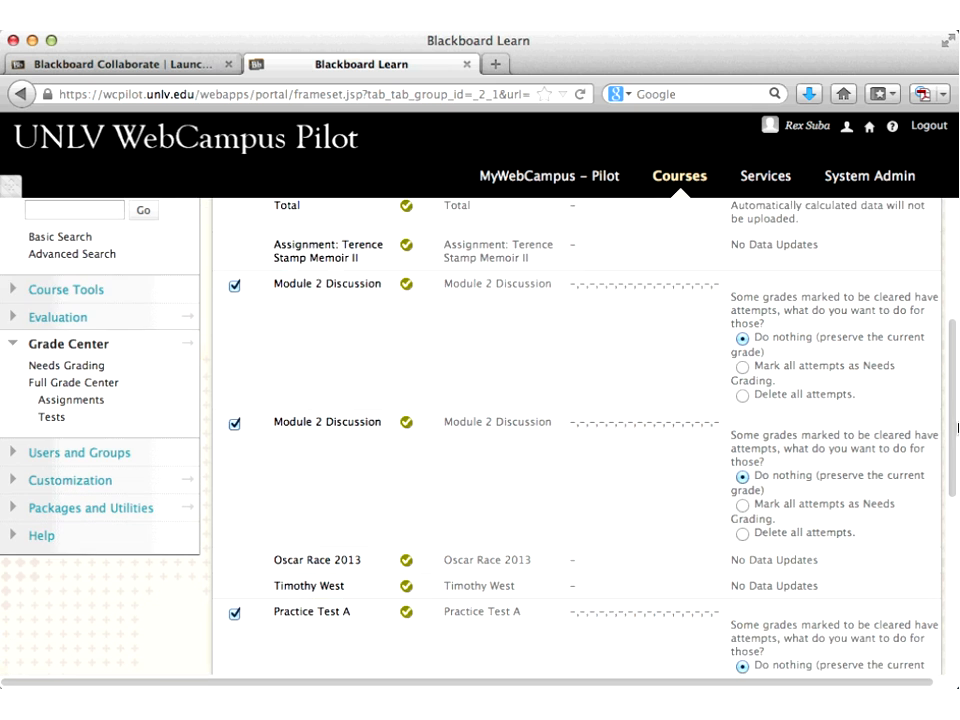
{"action": "scroll", "coordinate": [957, 428], "scroll_direction": "down", "scroll_amount": 1}
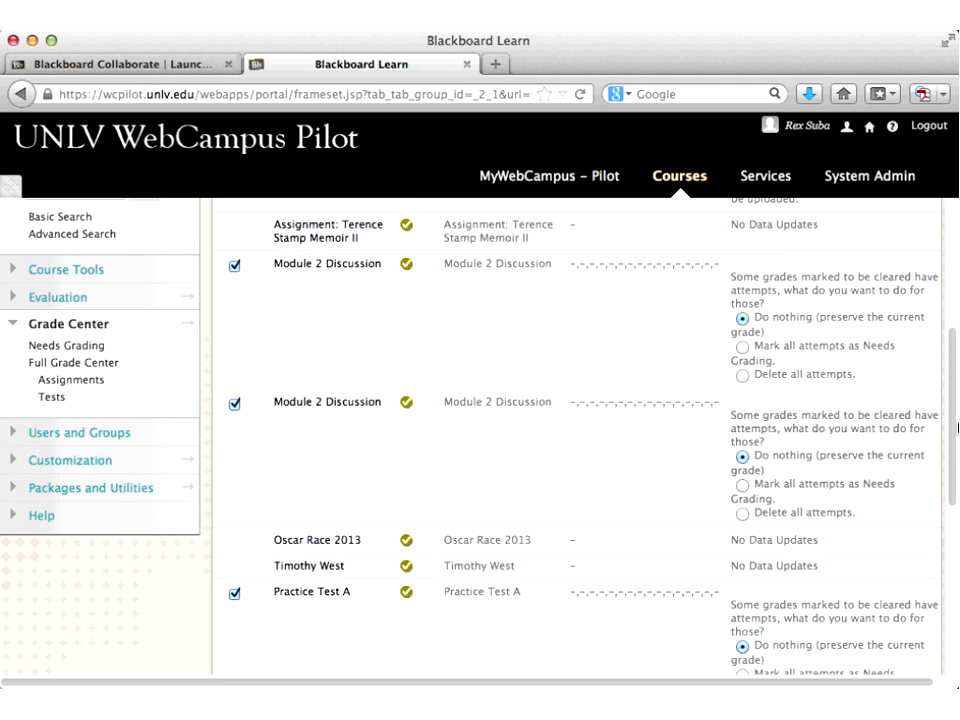
{"action": "scroll", "coordinate": [957, 428], "scroll_direction": "up", "scroll_amount": 1}
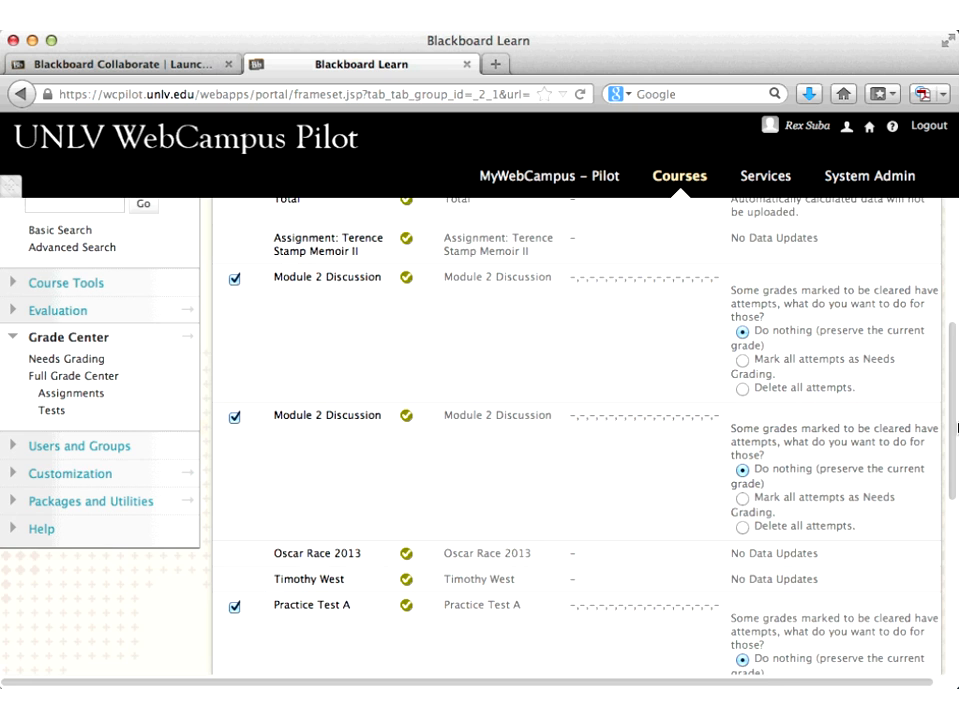
{"action": "scroll", "coordinate": [957, 428], "scroll_direction": "down", "scroll_amount": 1}
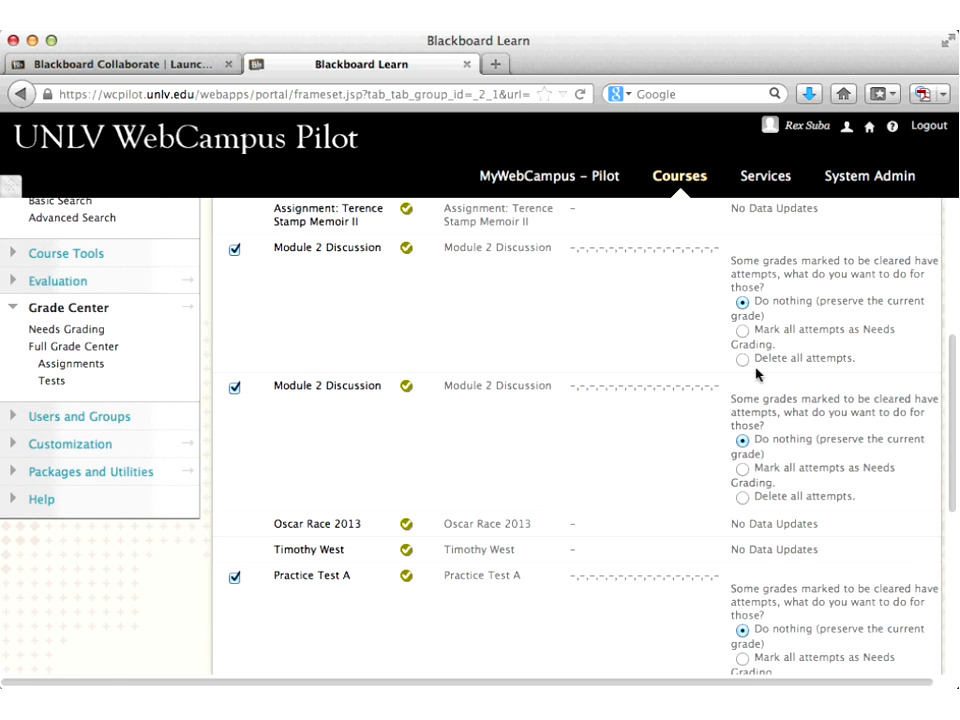
{"action": "scroll", "coordinate": [278, 167], "scroll_direction": "up", "scroll_amount": 10}
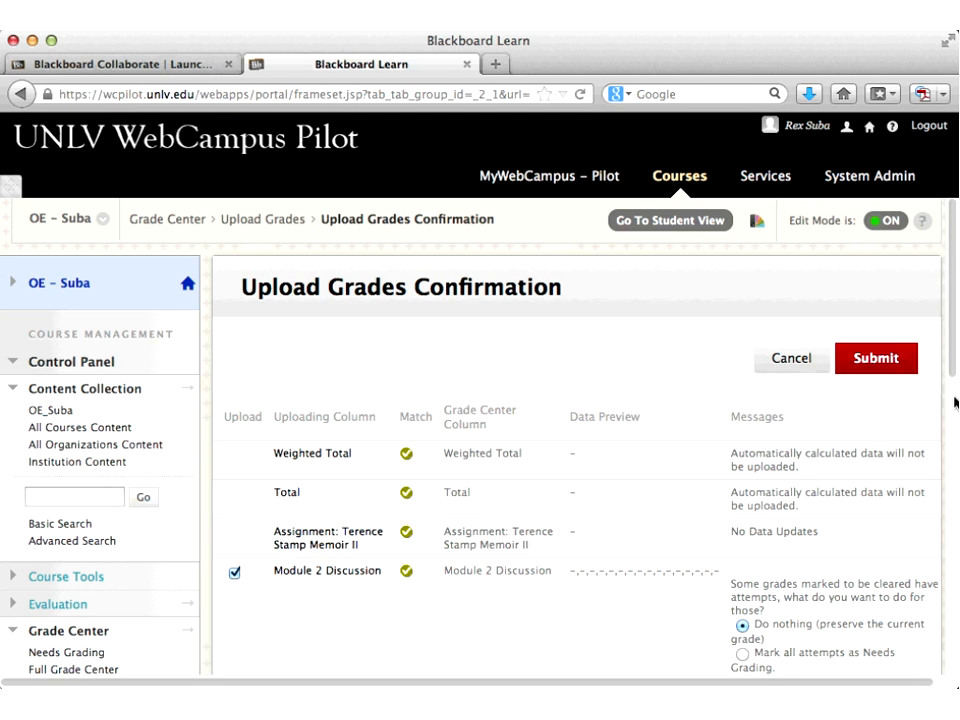
{"action": "scroll", "coordinate": [955, 402], "scroll_direction": "down", "scroll_amount": 5}
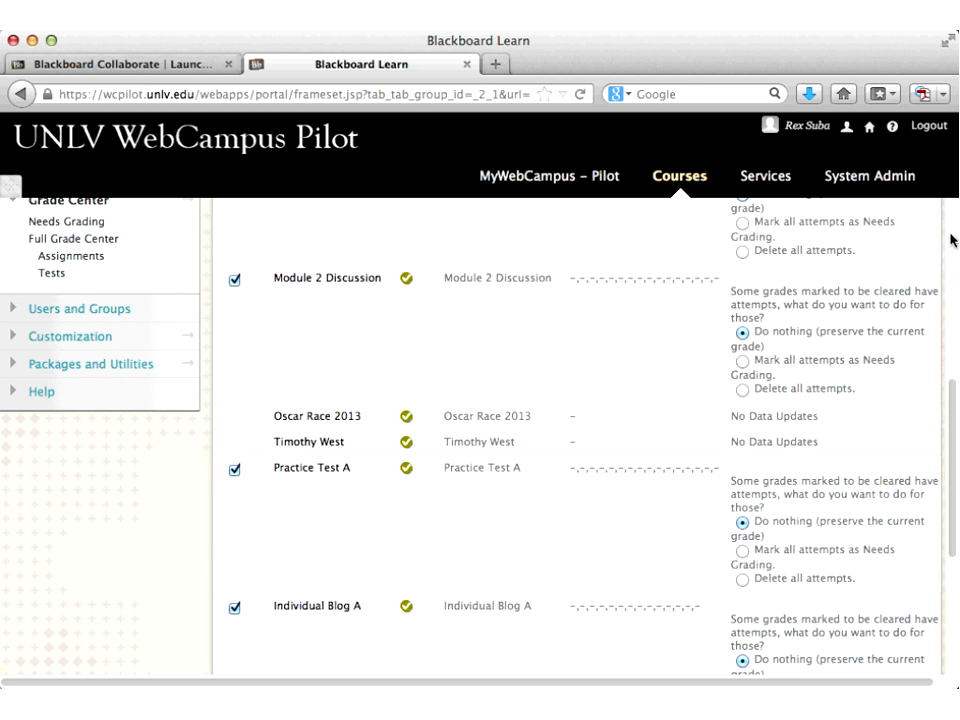
{"action": "scroll", "coordinate": [952, 240], "scroll_direction": "up", "scroll_amount": 5}
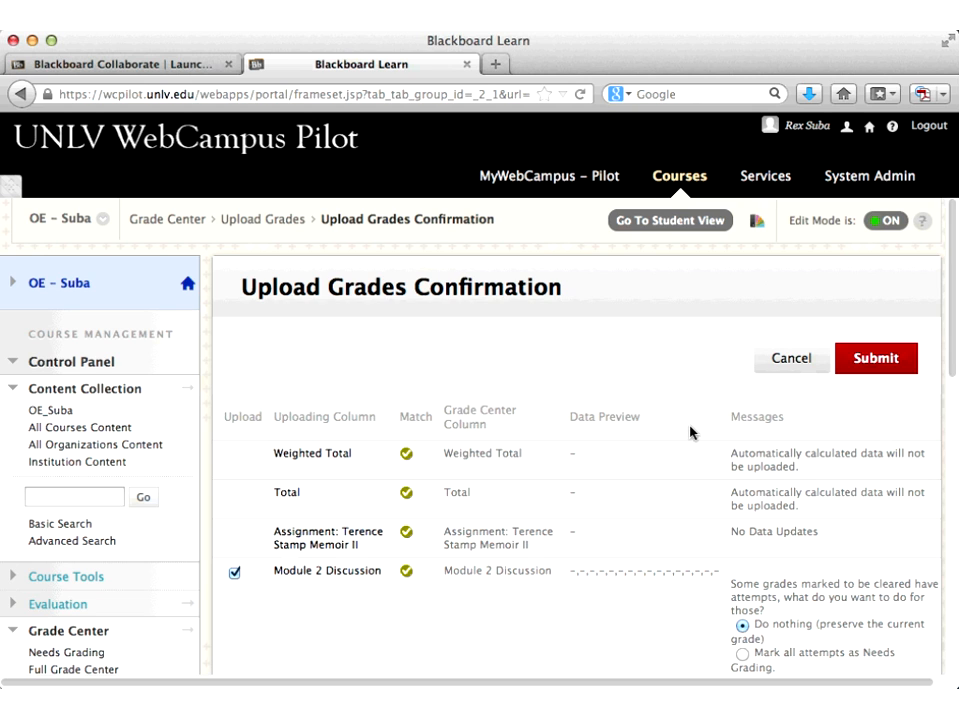
{"action": "left_click", "coordinate": [785, 362]}
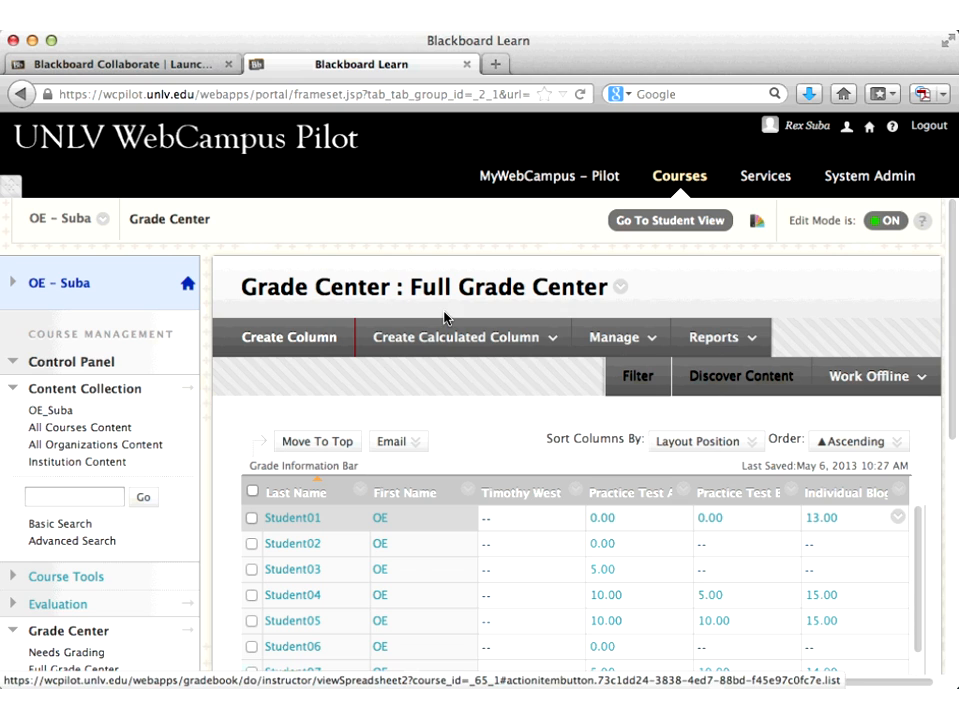
Step: Choose Average Column from the Create Calculated Column menu
{"action": "mouse_move", "coordinate": [447, 338]}
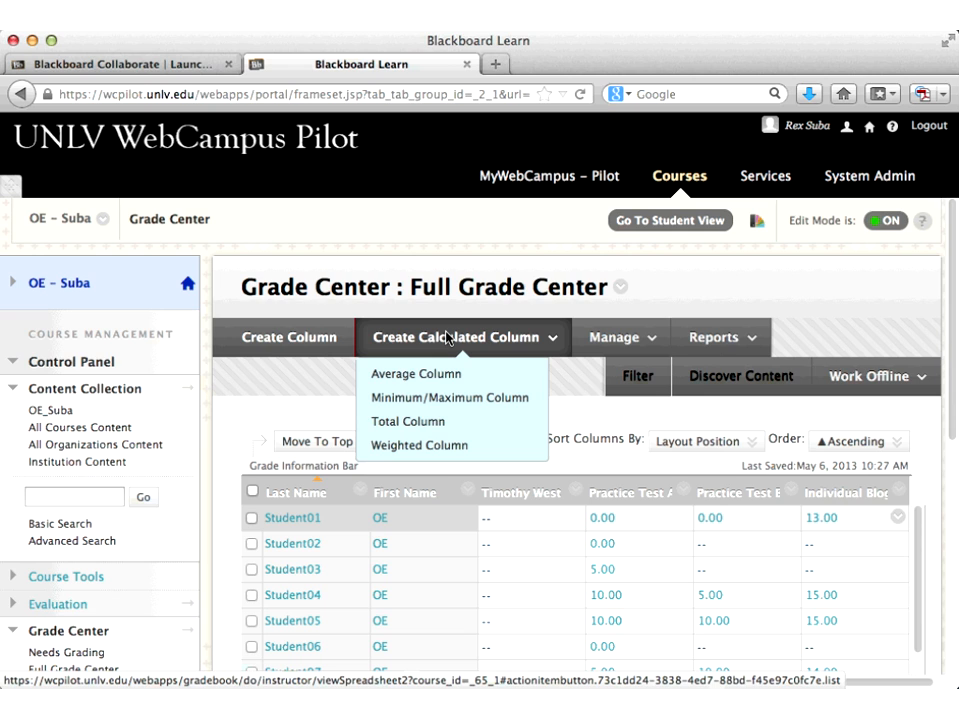
{"action": "left_click", "coordinate": [395, 379]}
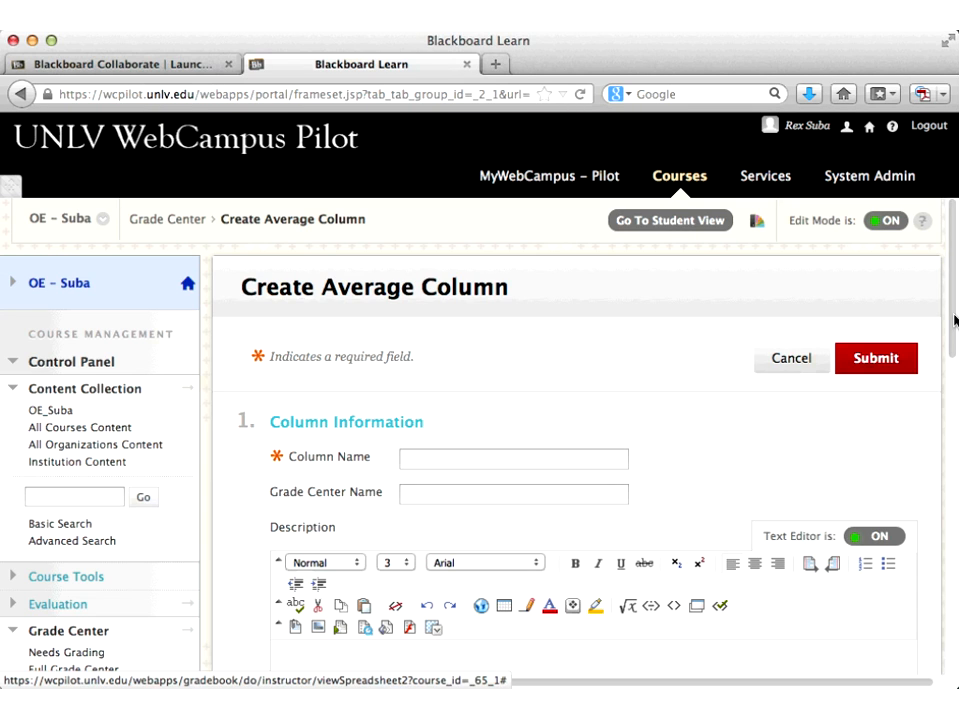
Step: Scroll down the Create Average Column form and select 'Selected Columns and Categories'
{"action": "scroll", "coordinate": [955, 320], "scroll_direction": "down", "scroll_amount": 4}
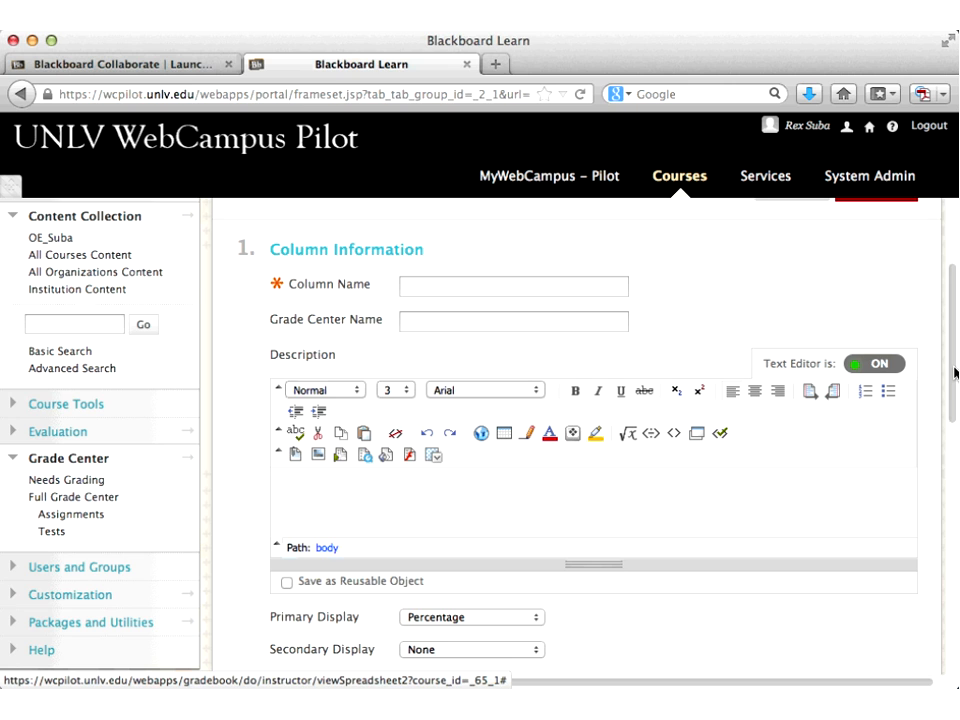
{"action": "scroll", "coordinate": [955, 373], "scroll_direction": "down", "scroll_amount": 3}
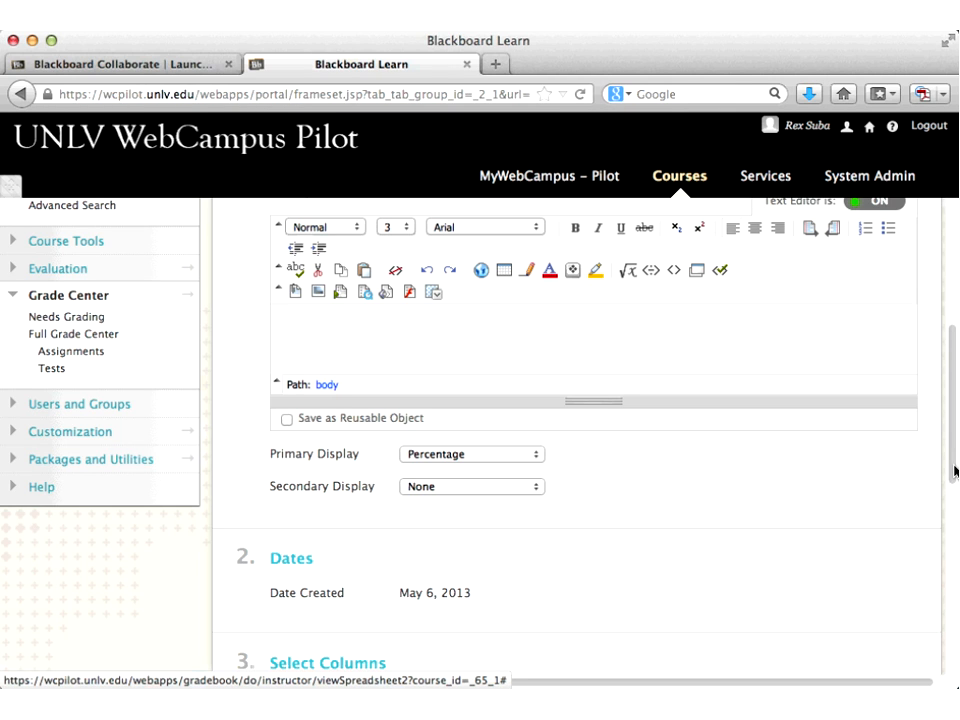
{"action": "scroll", "coordinate": [955, 472], "scroll_direction": "down", "scroll_amount": 5}
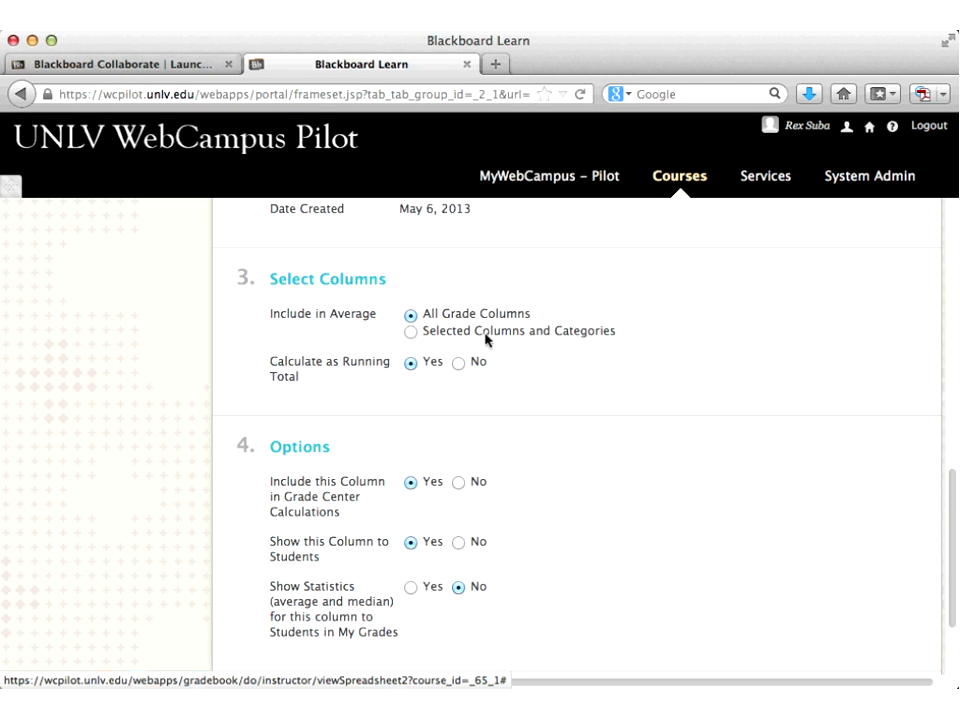
{"action": "left_click", "coordinate": [410, 332]}
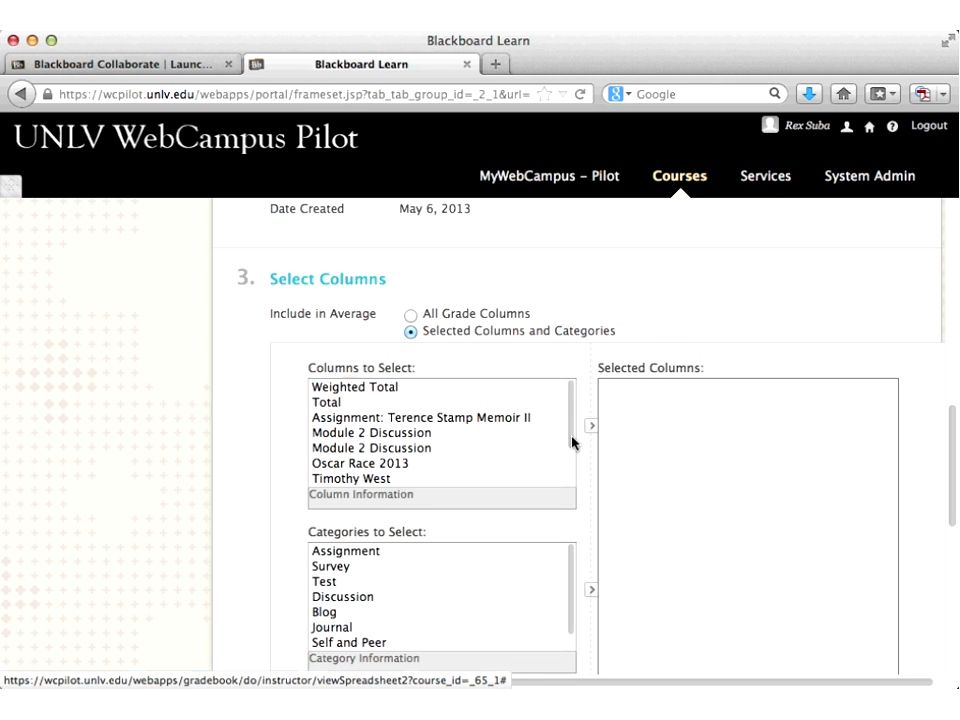
Step: Add Practice Test A and Practice Test B to the average column's Selected Columns list
{"action": "left_click_drag", "start_coordinate": [572, 442], "coordinate": [583, 487]}
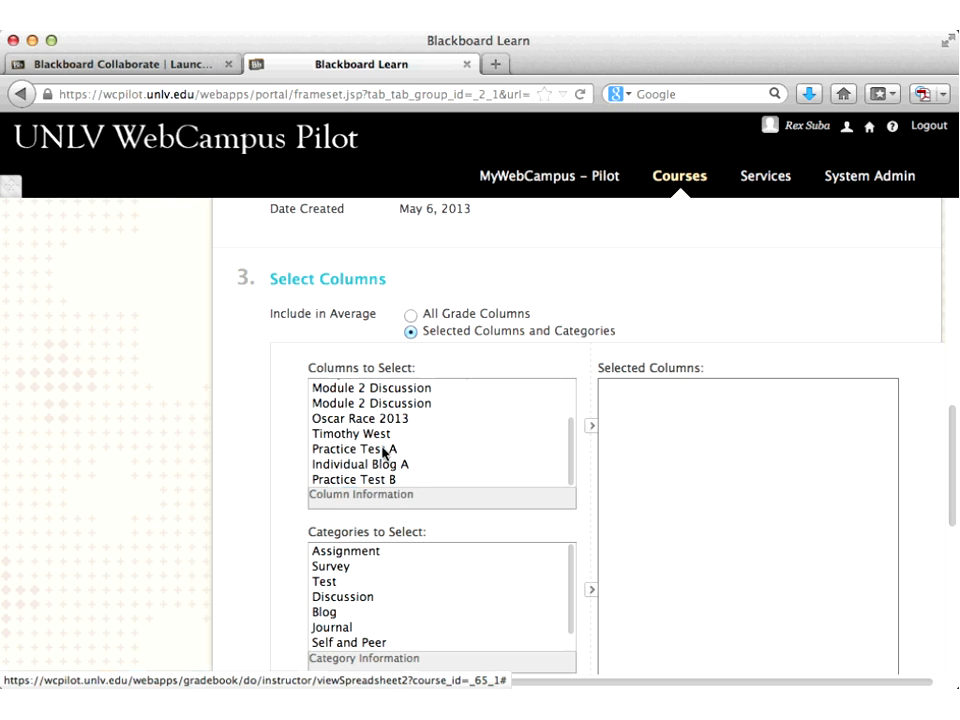
{"action": "left_click", "coordinate": [326, 456]}
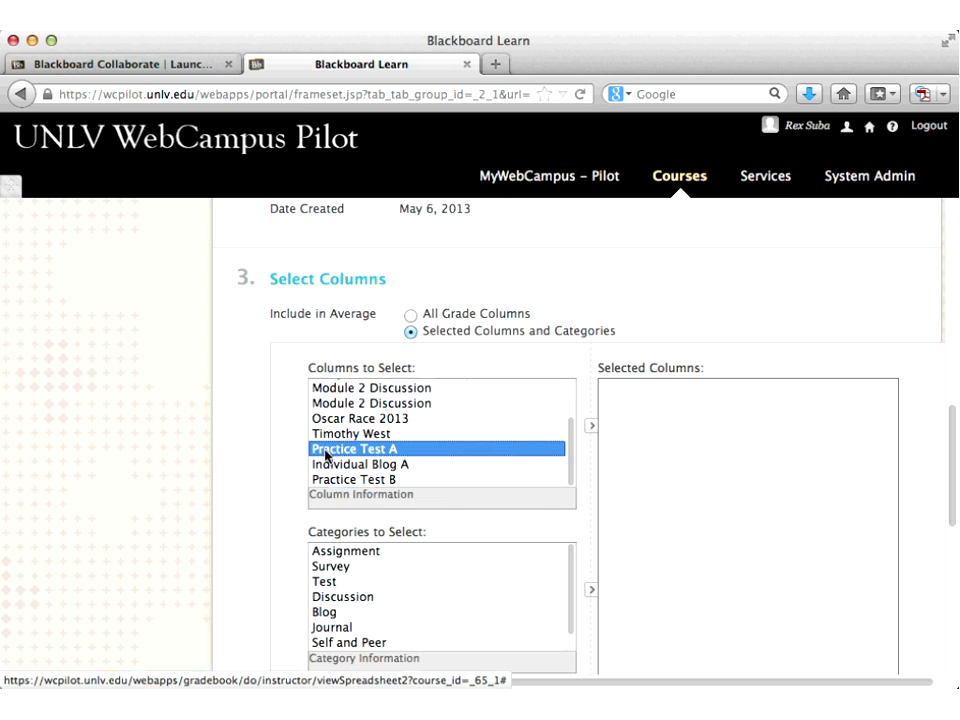
{"action": "left_click", "coordinate": [591, 429]}
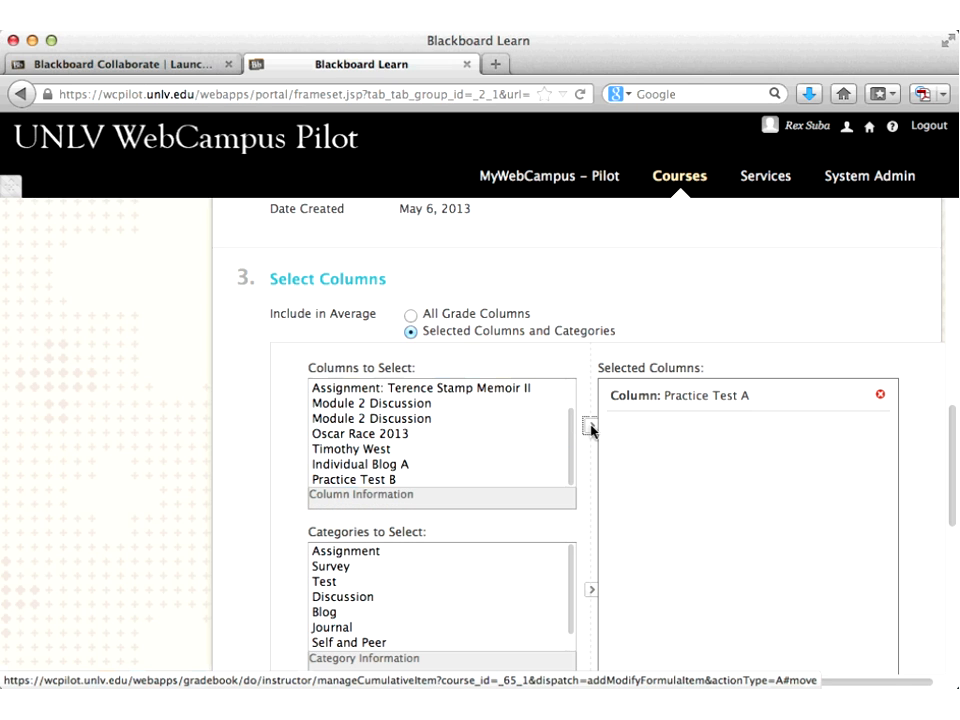
{"action": "left_click", "coordinate": [350, 481]}
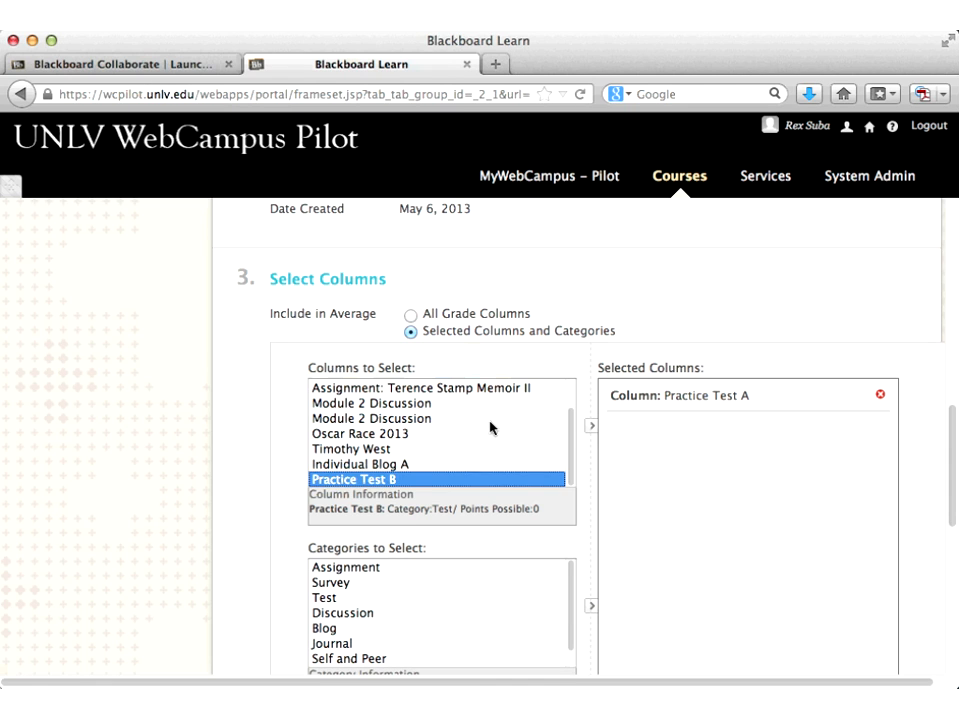
{"action": "left_click", "coordinate": [591, 426]}
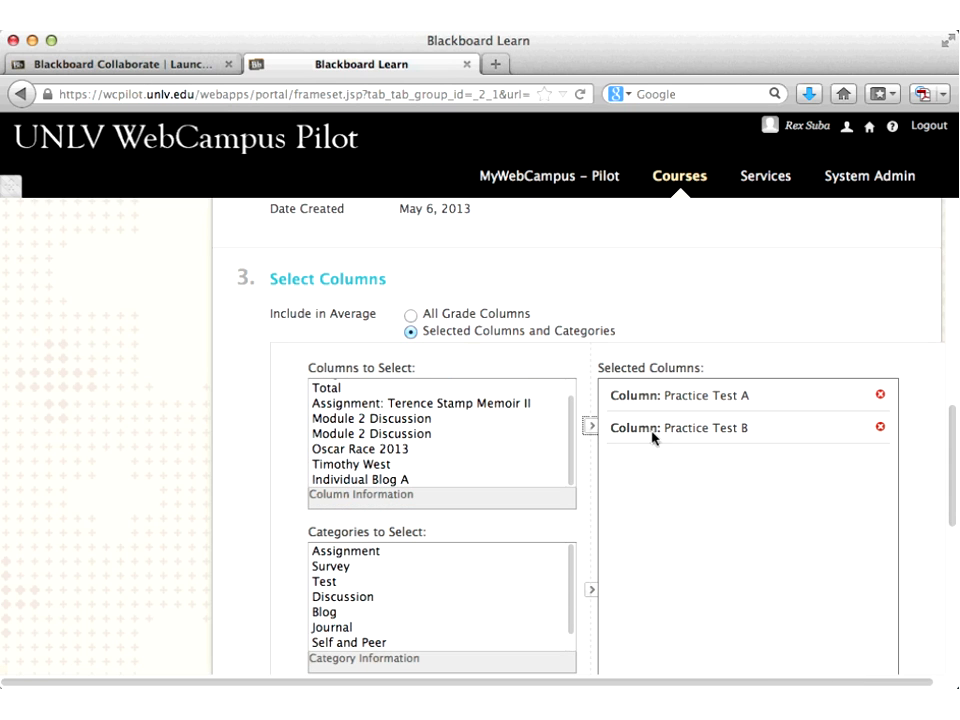
{"action": "scroll", "coordinate": [703, 459], "scroll_direction": "down", "scroll_amount": 2}
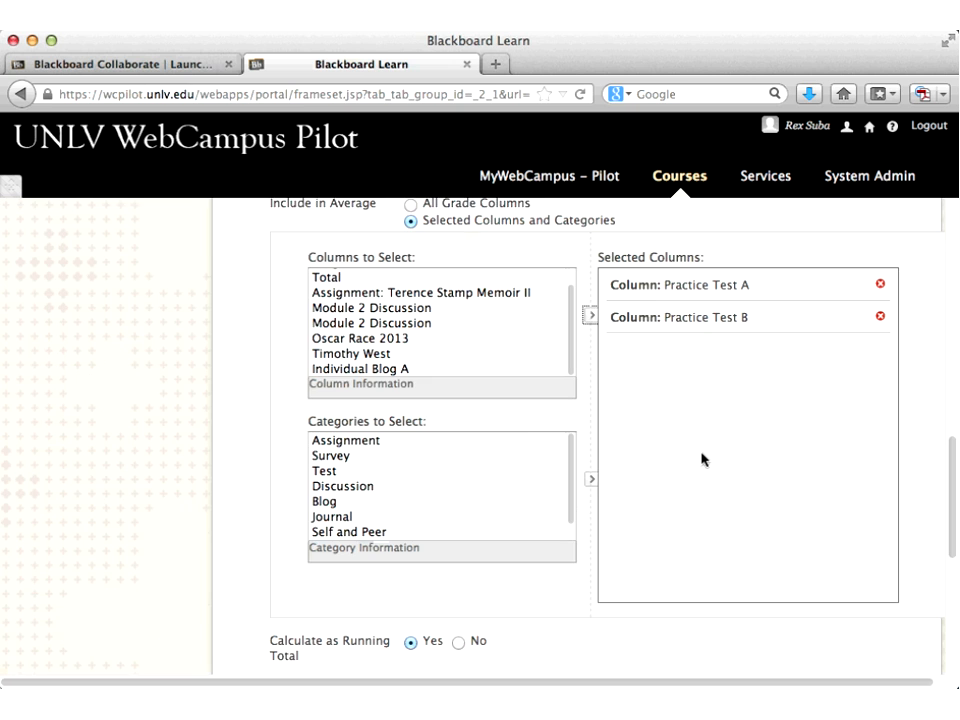
{"action": "scroll", "coordinate": [703, 459], "scroll_direction": "down", "scroll_amount": 3}
{"action": "scroll", "coordinate": [701, 459], "scroll_direction": "down", "scroll_amount": 1}
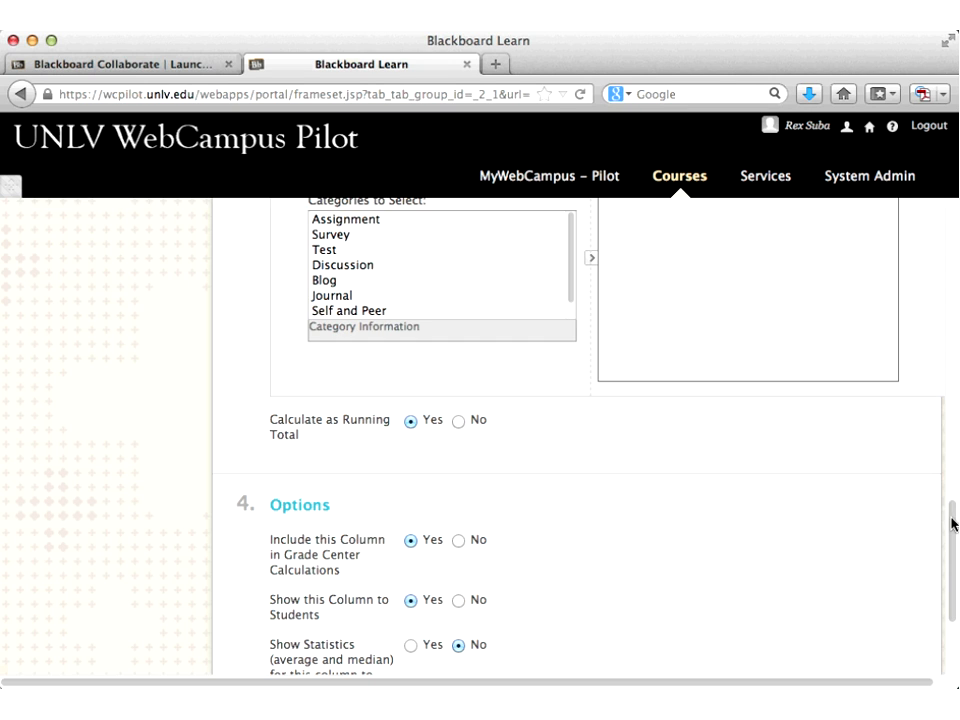
Step: Name the average column 'Test Ave', set its Grade Center name to 'Test Average', and submit
{"action": "left_click_drag", "start_coordinate": [953, 523], "coordinate": [953, 560]}
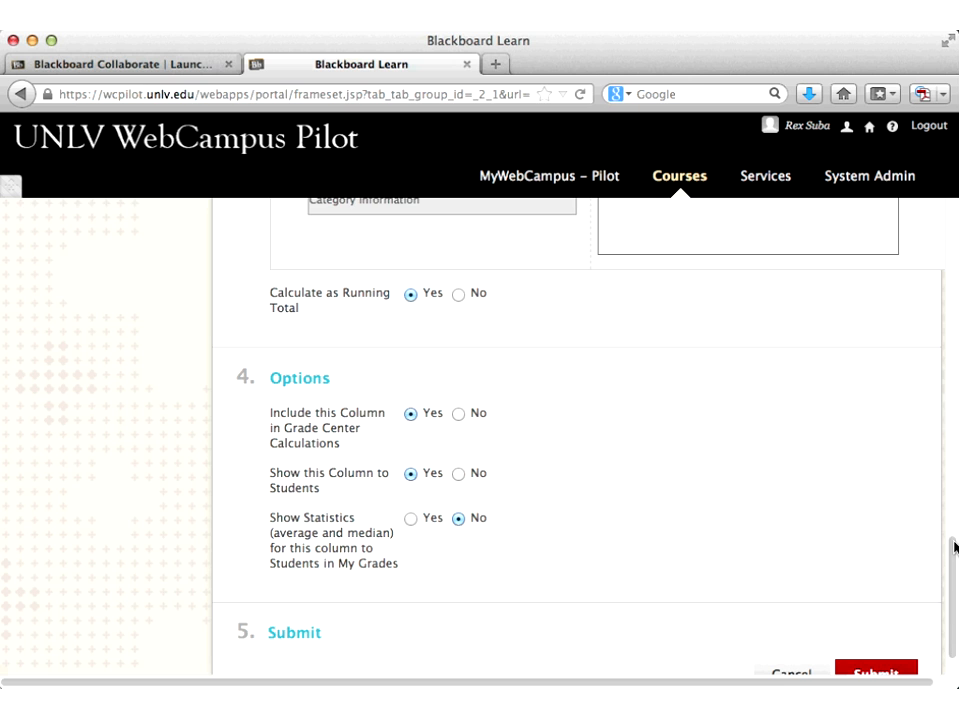
{"action": "left_click_drag", "start_coordinate": [955, 548], "coordinate": [955, 233]}
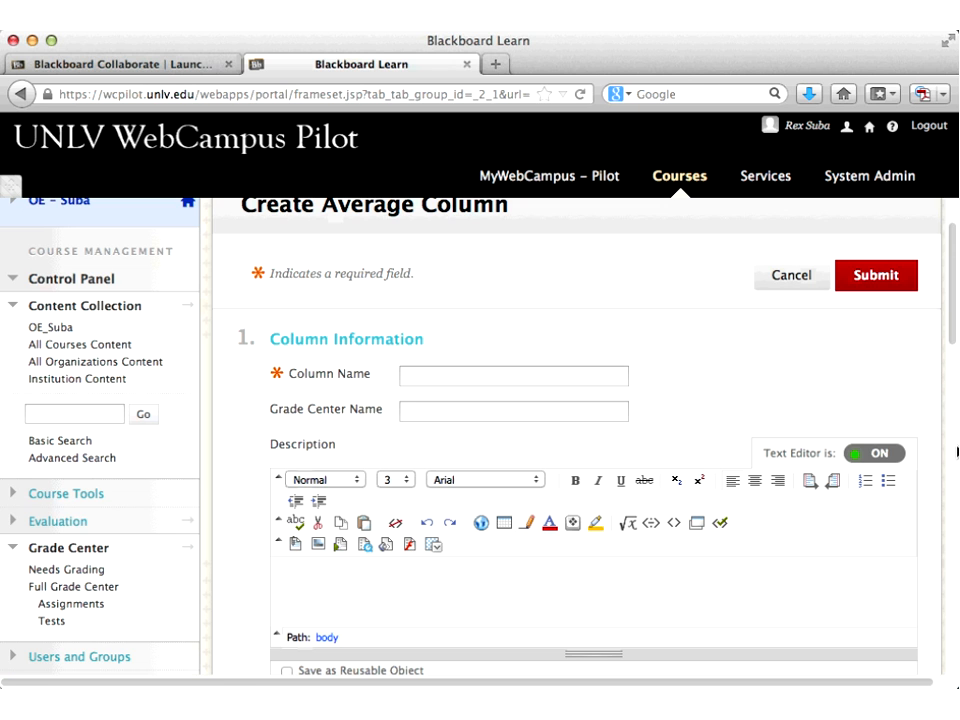
{"action": "left_click", "coordinate": [598, 376]}
{"action": "type", "text": "Test Annou"}
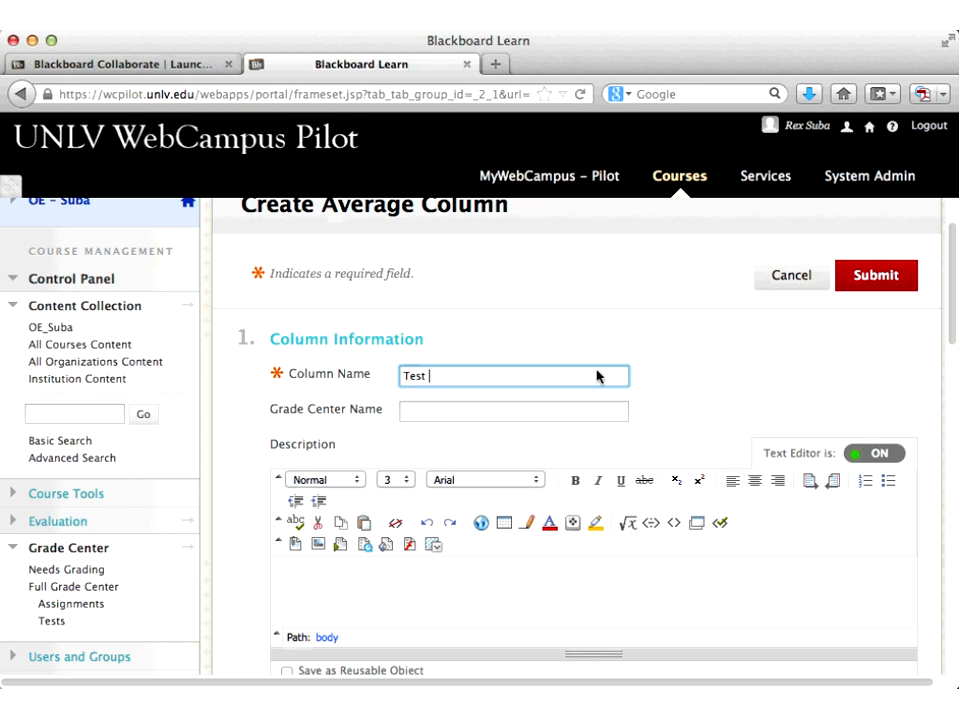
{"action": "key", "text": "BackSpace"}
{"action": "key", "text": "BackSpace"}
{"action": "key", "text": "BackSpace"}
{"action": "key", "text": "BackSpace"}
{"action": "type", "text": "ve"}
{"action": "key", "text": "Tab"}
{"action": "type", "text": "Test Average"}
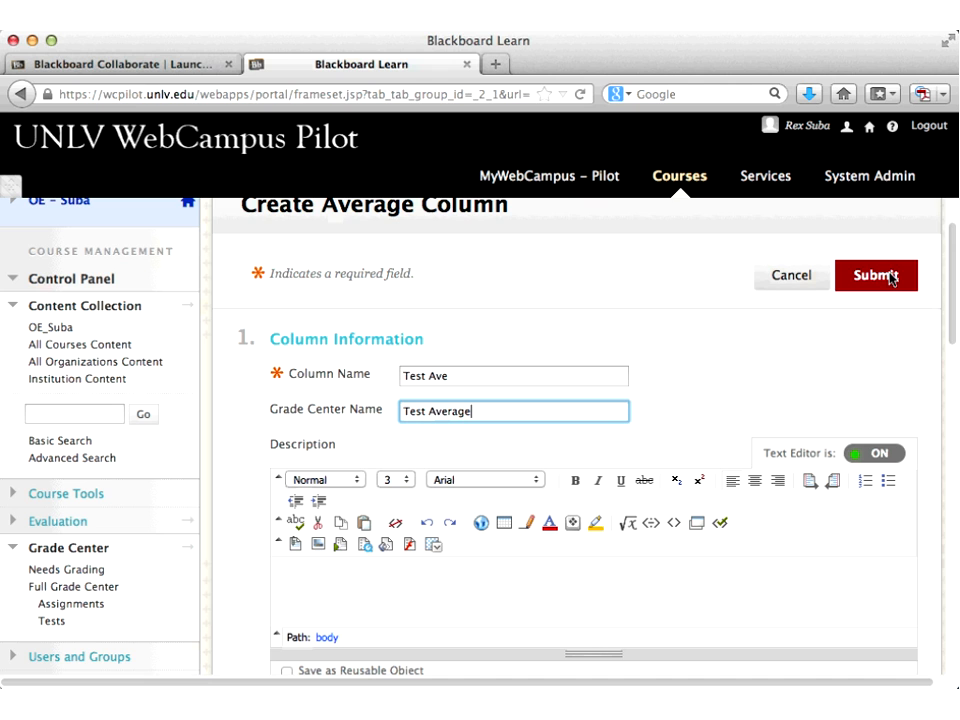
{"action": "left_click", "coordinate": [890, 279]}
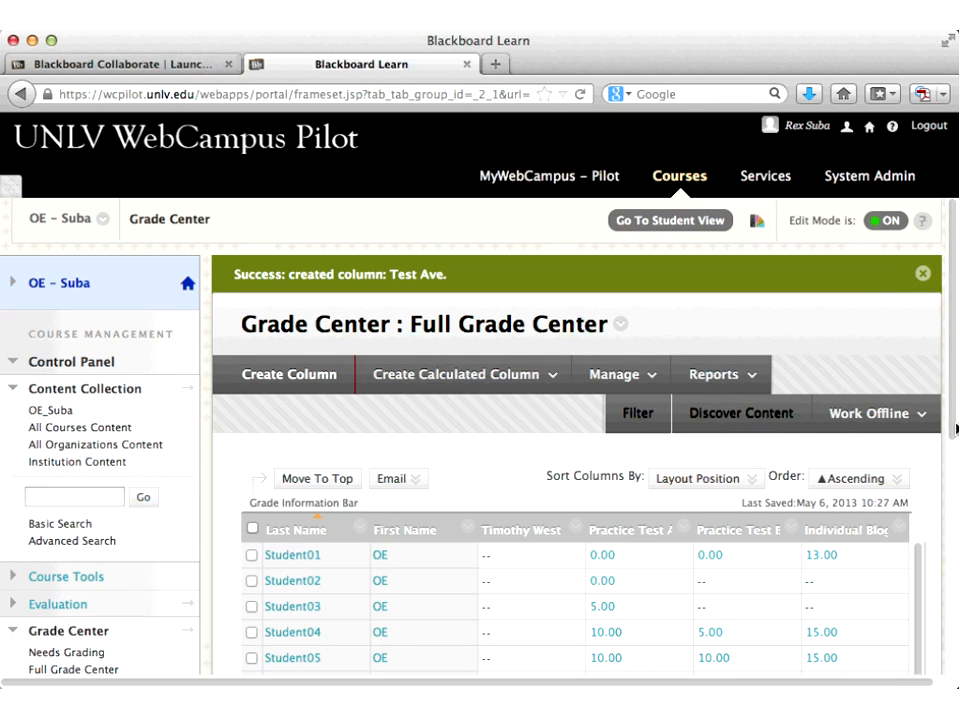
Step: Scroll the Full Grade Center grid to the Test Average column and open its header menu
{"action": "scroll", "coordinate": [860, 615], "scroll_direction": "down", "scroll_amount": 3}
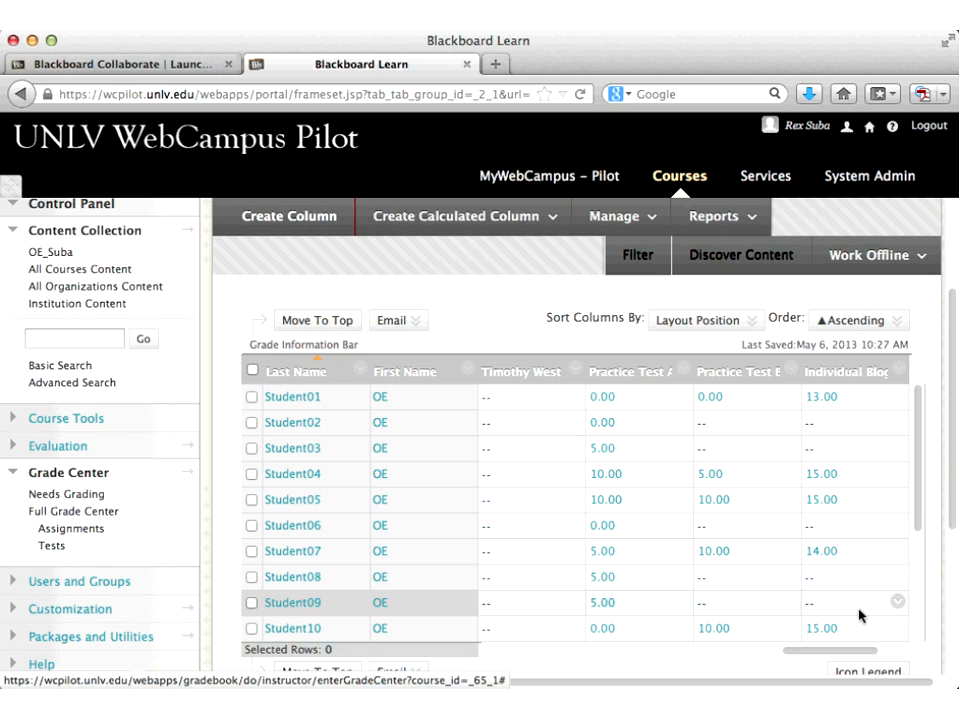
{"action": "left_click_drag", "start_coordinate": [832, 652], "coordinate": [890, 654]}
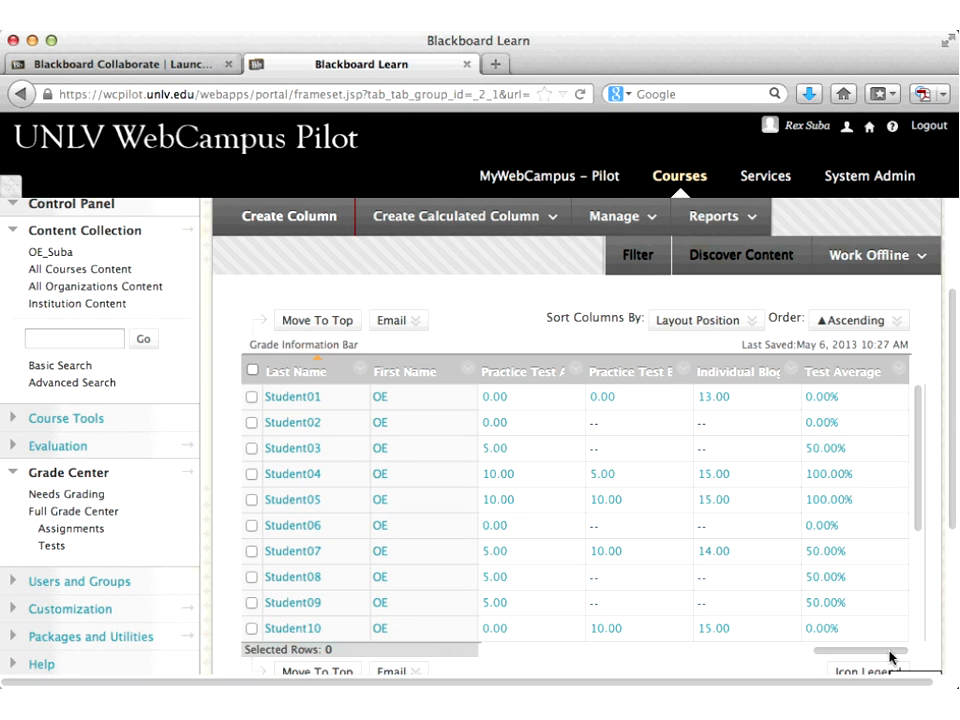
{"action": "left_click", "coordinate": [895, 376]}
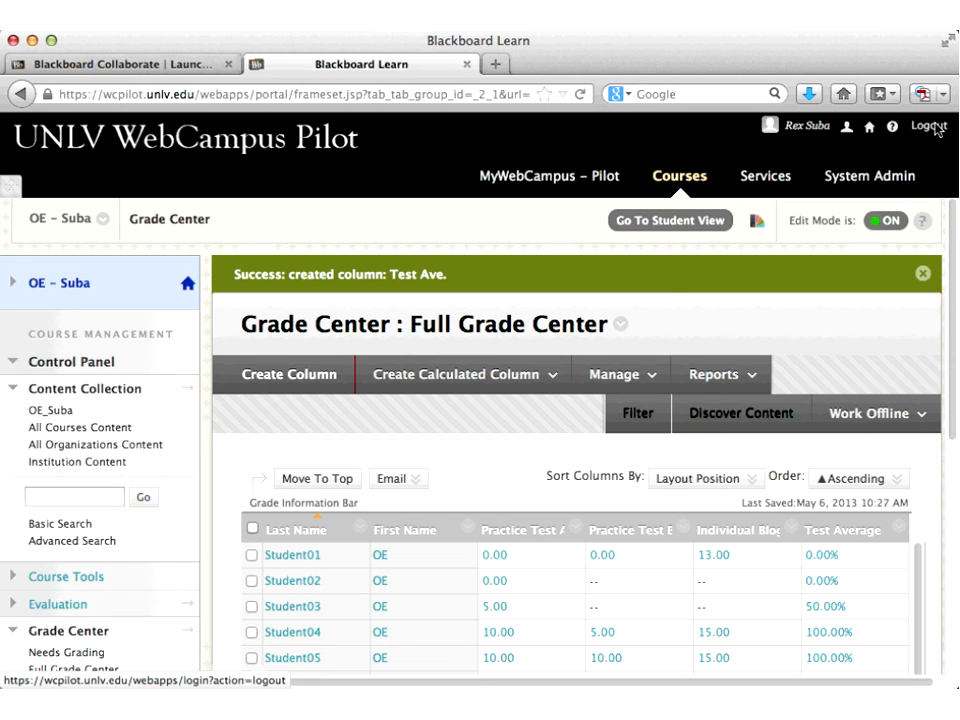
Step: Log out of the instructor account and log in with the student's username and password
{"action": "left_click", "coordinate": [929, 126]}
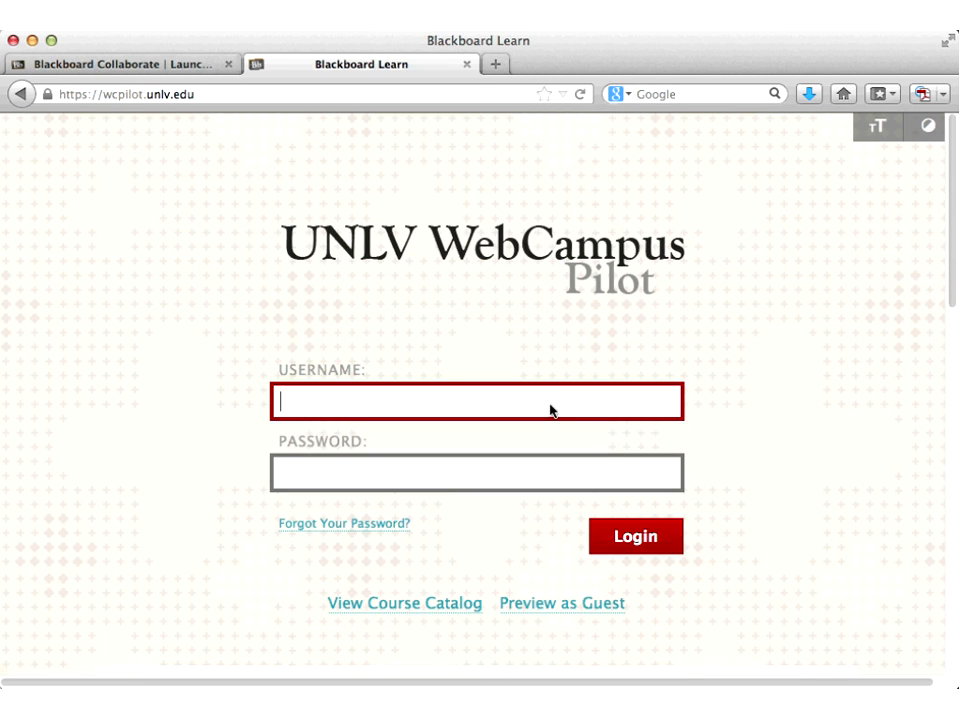
{"action": "left_click", "coordinate": [550, 408]}
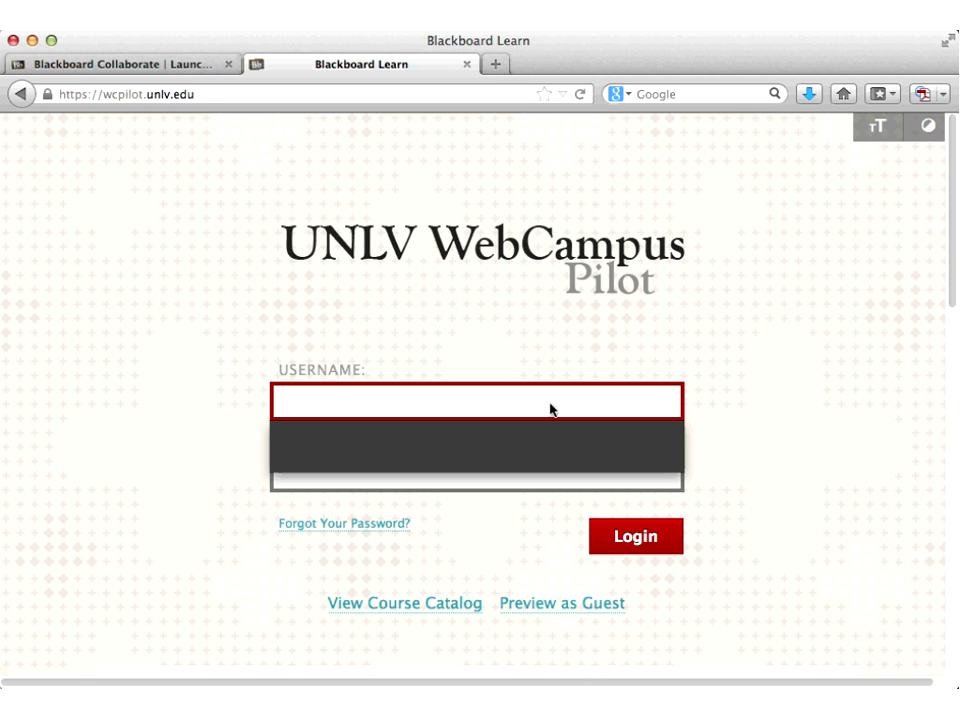
{"action": "type", "text": "oestudent"}
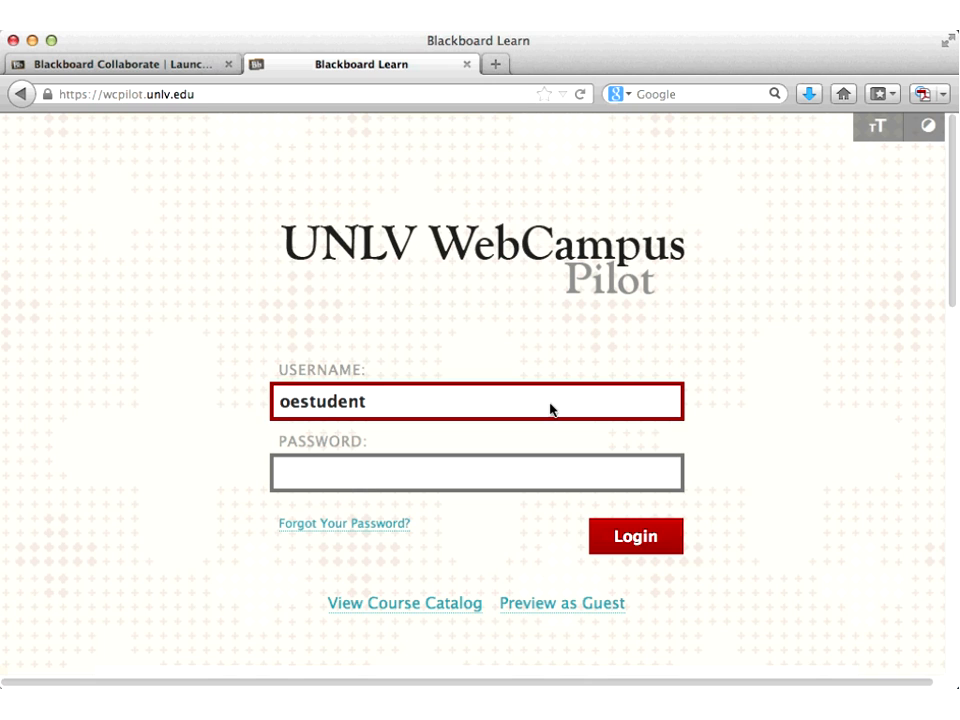
{"action": "type", "text": "07"}
{"action": "key", "text": "Tab"}
{"action": "type", "text": "••••"}
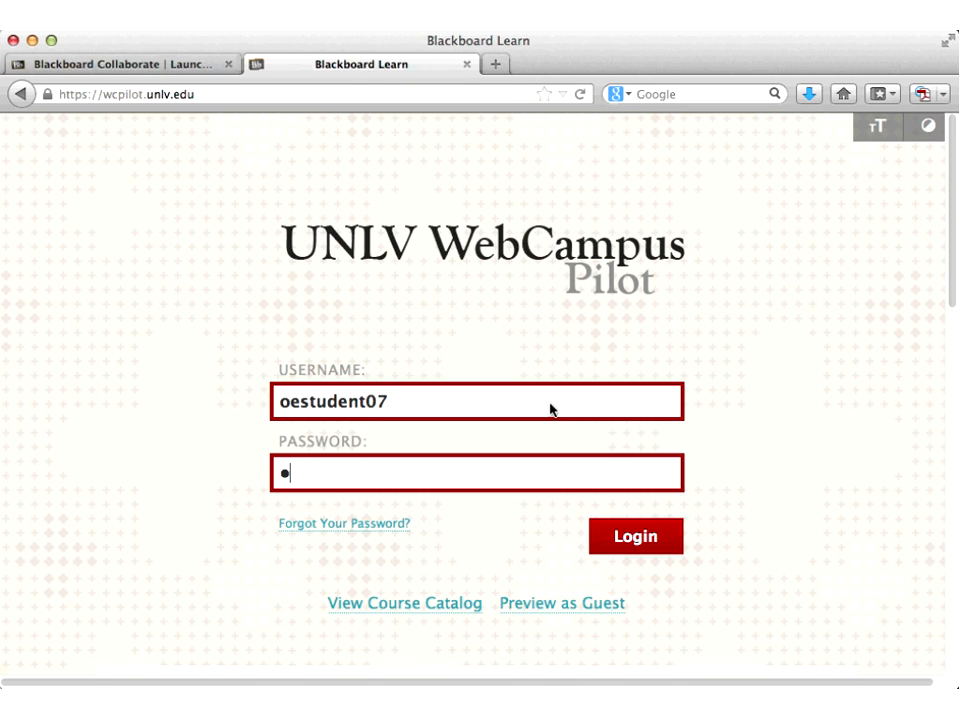
{"action": "key", "text": "BackSpace"}
{"action": "key", "text": "BackSpace"}
{"action": "key", "text": "BackSpace"}
{"action": "key", "text": "BackSpace"}
{"action": "type", "text": "•••••••••••"}
{"action": "key", "text": "Return"}
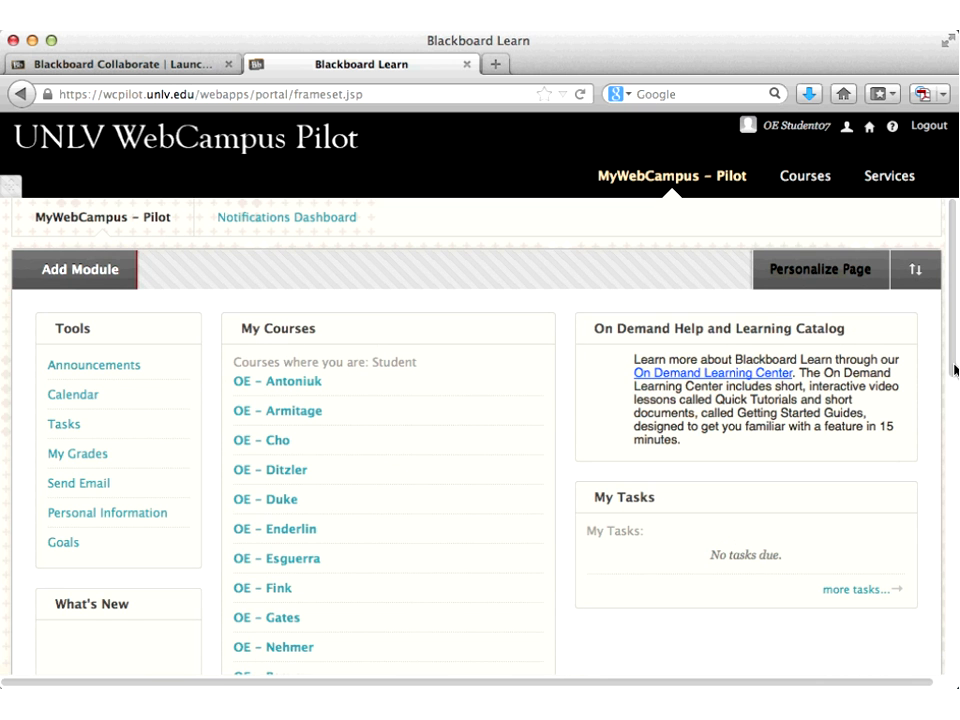
Step: Enter the OE demonstration course as the student and open its My Grades page
{"action": "scroll", "coordinate": [524, 497], "scroll_direction": "down", "scroll_amount": 5}
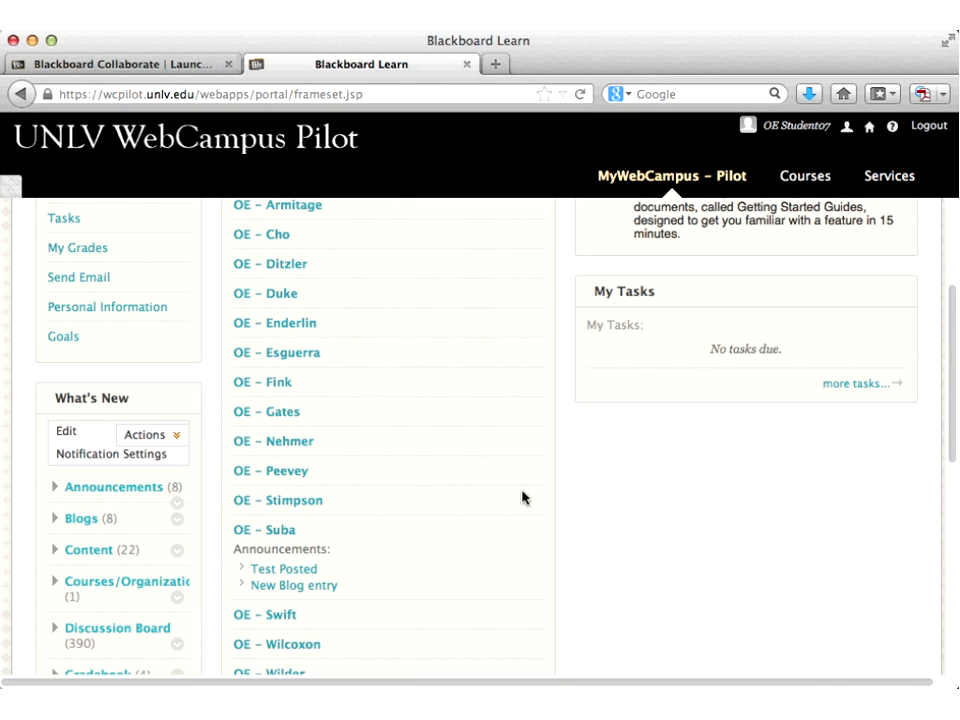
{"action": "left_click", "coordinate": [268, 533]}
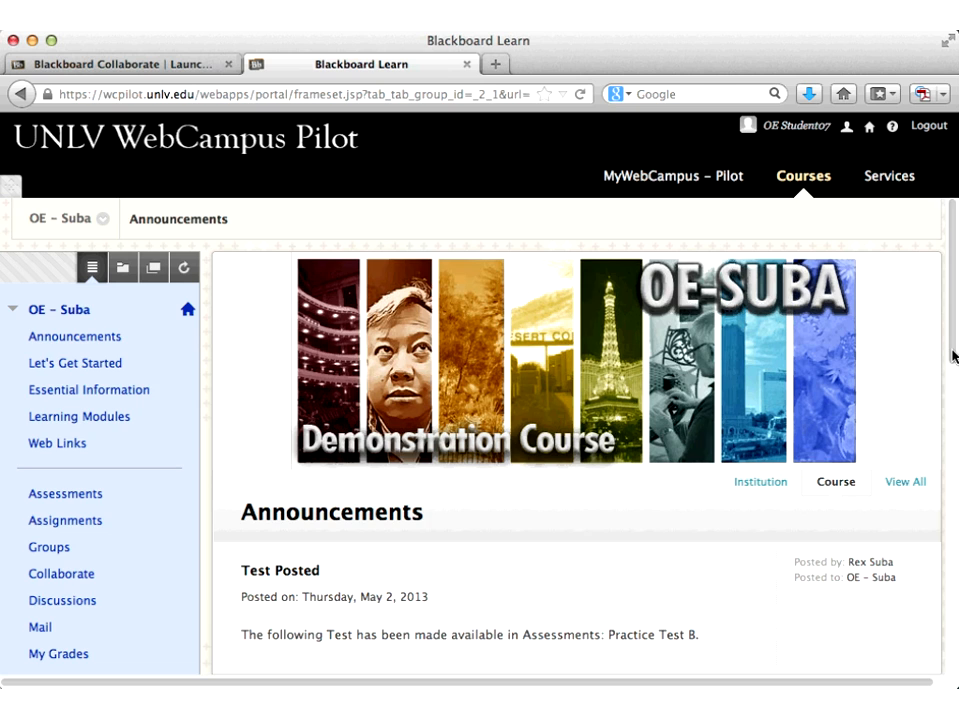
{"action": "scroll", "coordinate": [287, 561], "scroll_direction": "down", "scroll_amount": 2}
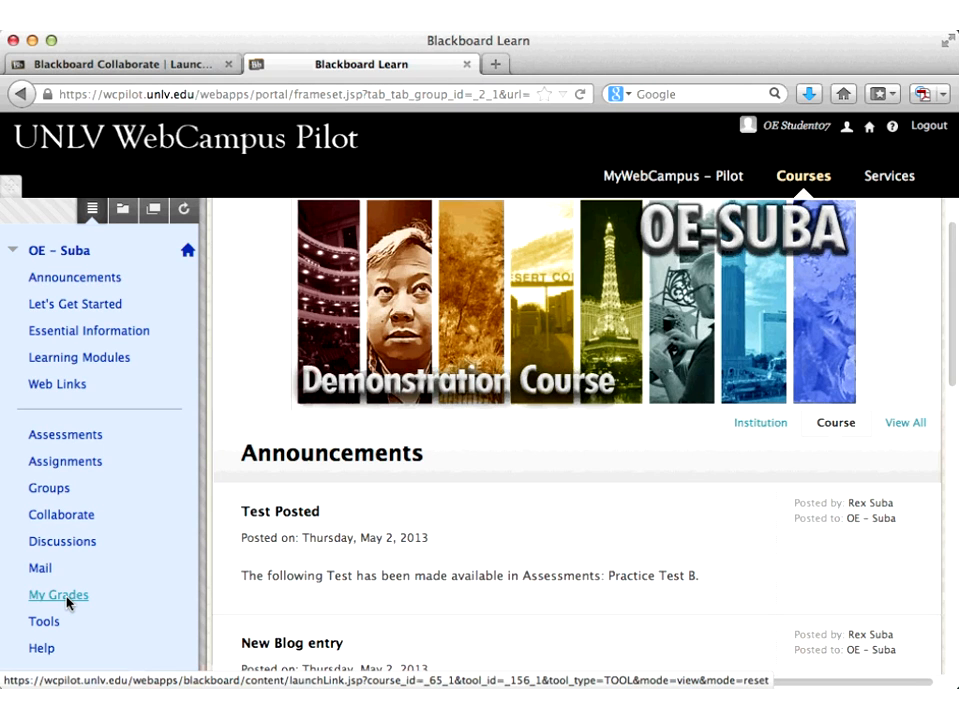
{"action": "left_click", "coordinate": [42, 597]}
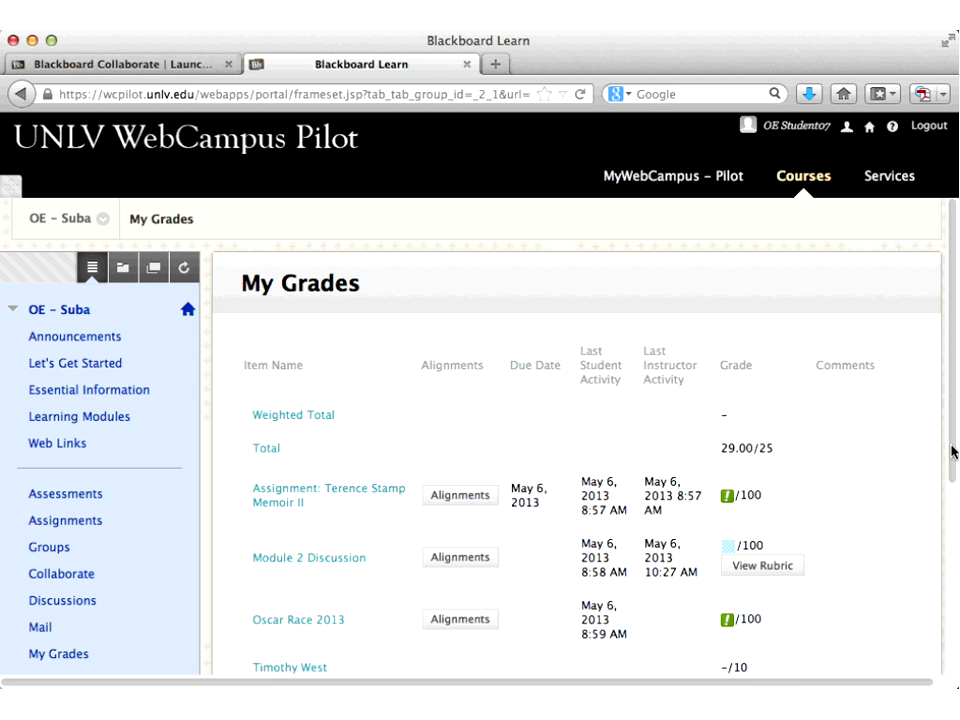
Step: Scroll down My Grades to the Test Ave row showing 50.00%
{"action": "scroll", "coordinate": [952, 452], "scroll_direction": "down", "scroll_amount": 3}
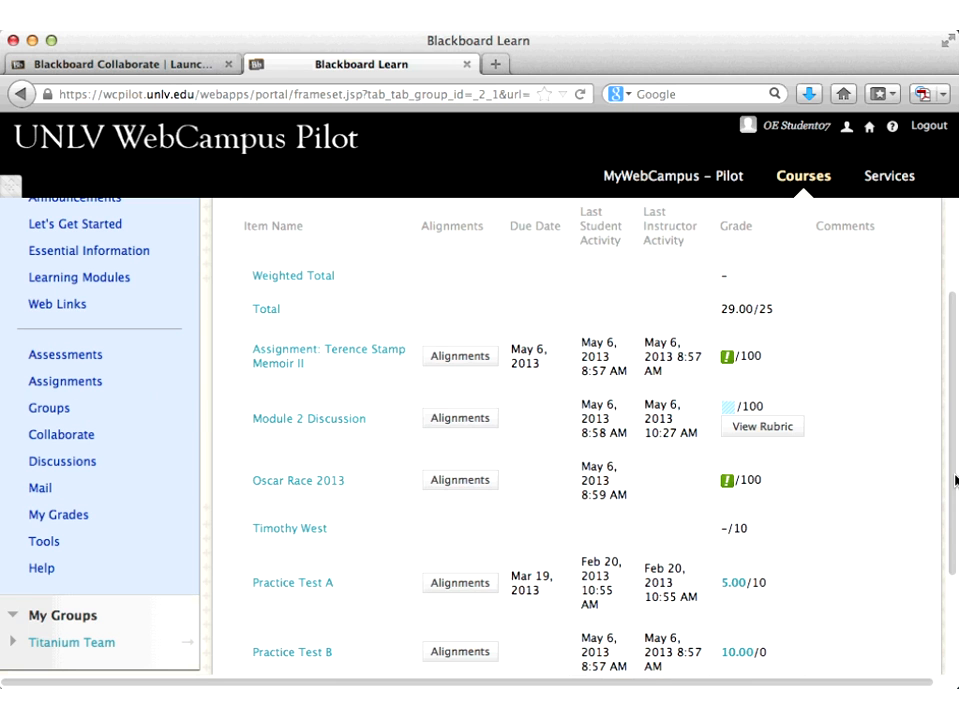
{"action": "scroll", "coordinate": [955, 480], "scroll_direction": "down", "scroll_amount": 1}
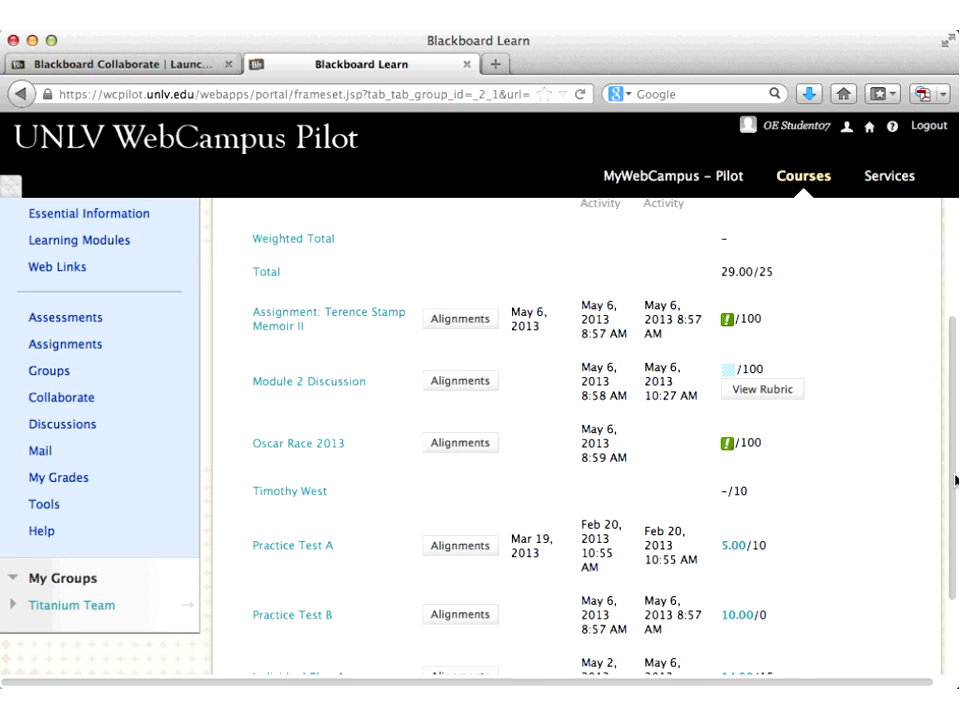
{"action": "scroll", "coordinate": [955, 480], "scroll_direction": "down", "scroll_amount": 1}
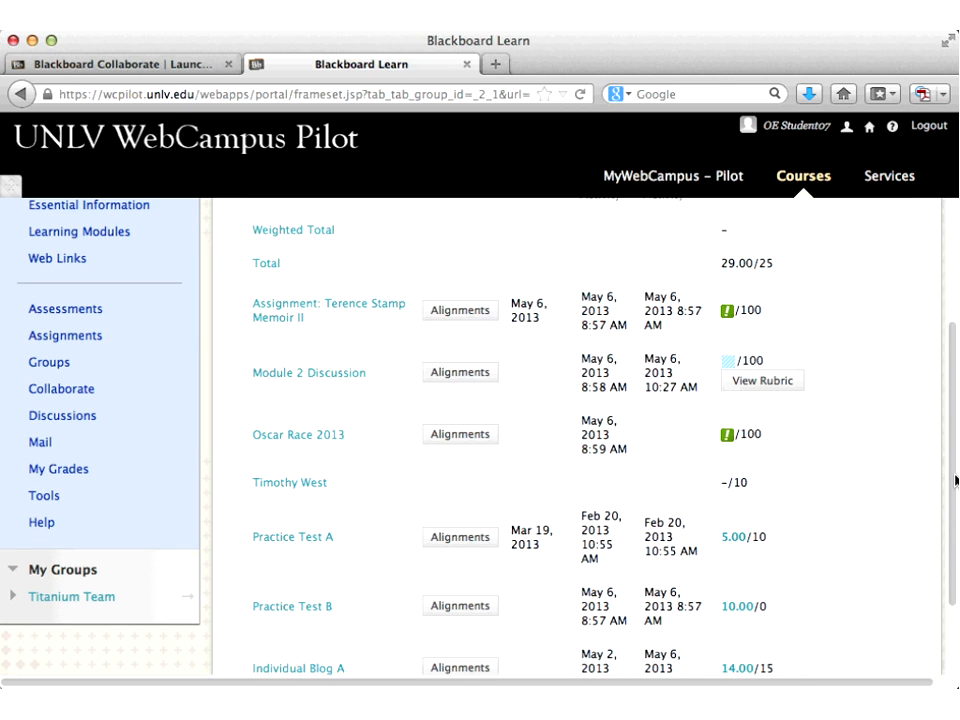
{"action": "scroll", "coordinate": [955, 480], "scroll_direction": "down", "scroll_amount": 3}
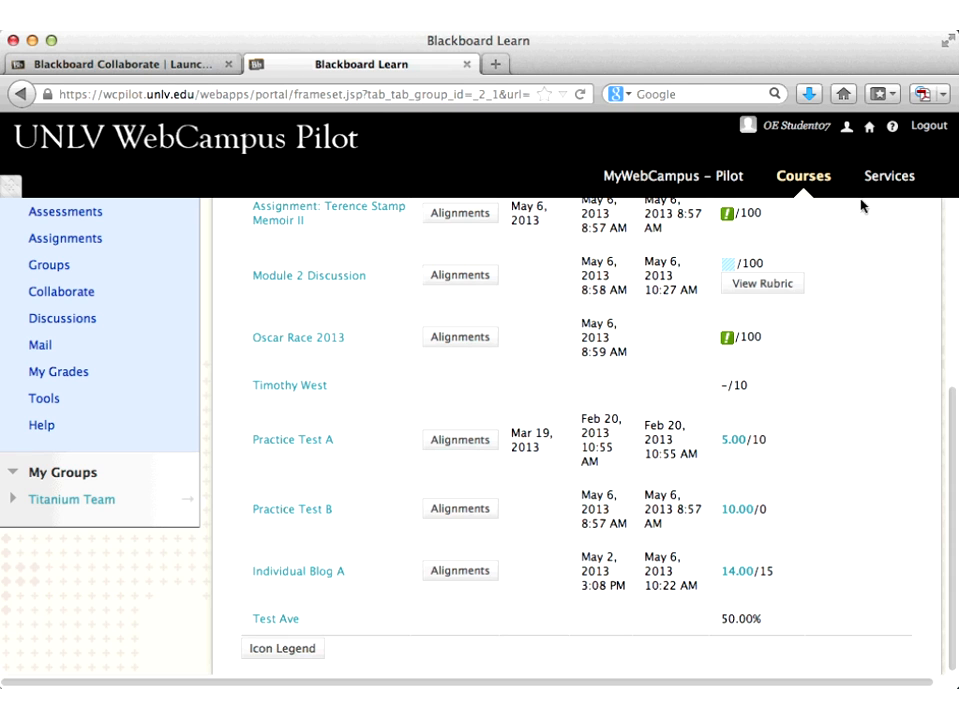
Step: Log out of the student account and sign back in with the instructor's username and password
{"action": "left_click", "coordinate": [928, 127]}
{"action": "type", "text": "subar2"}
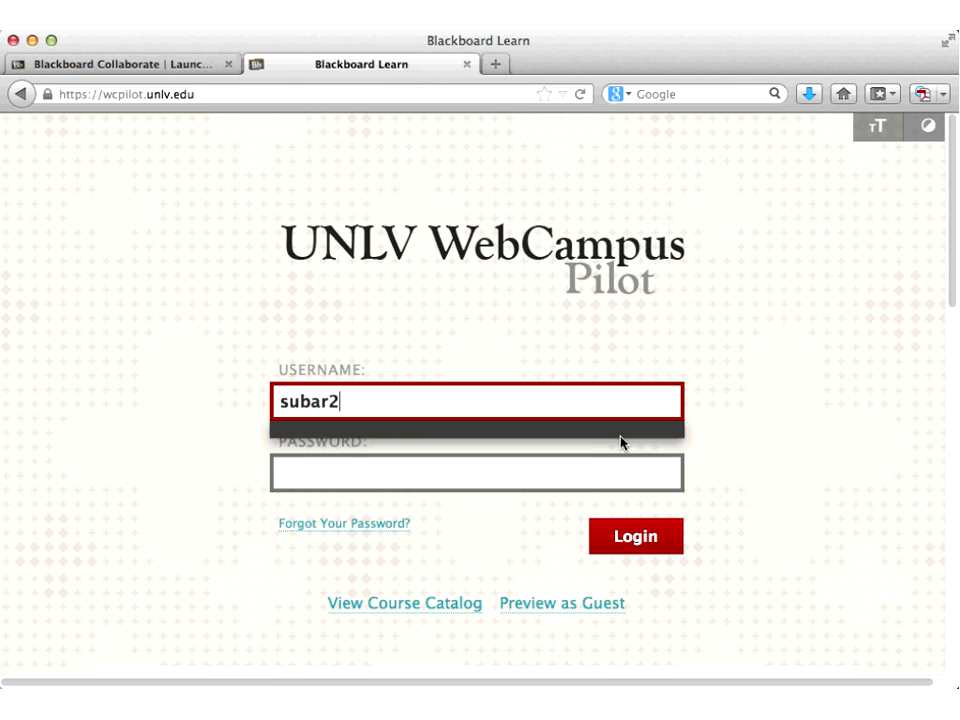
{"action": "key", "text": "Tab"}
{"action": "type", "text": "********"}
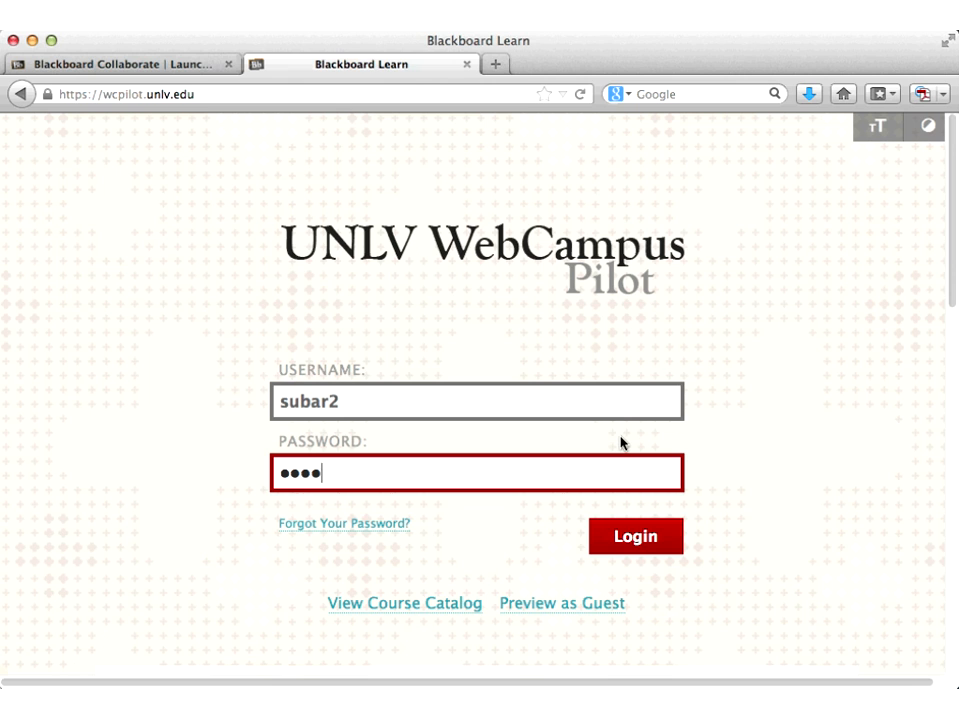
{"action": "key", "text": "Return"}
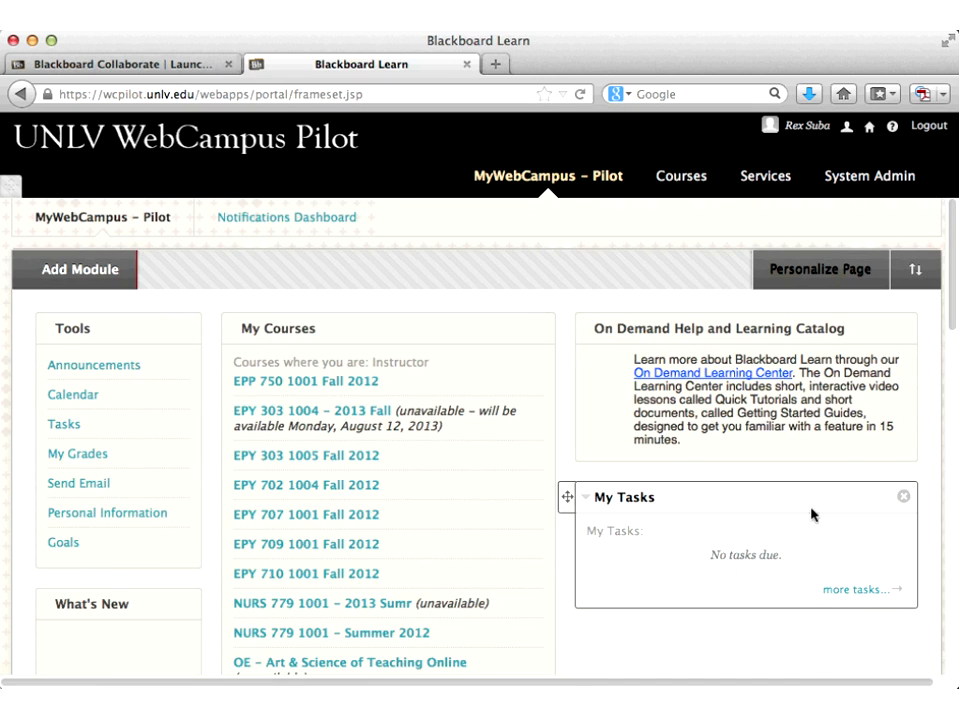
Step: Open the OE - Suba course and go to its Full Grade Center
{"action": "scroll", "coordinate": [811, 514], "scroll_direction": "down", "scroll_amount": 4}
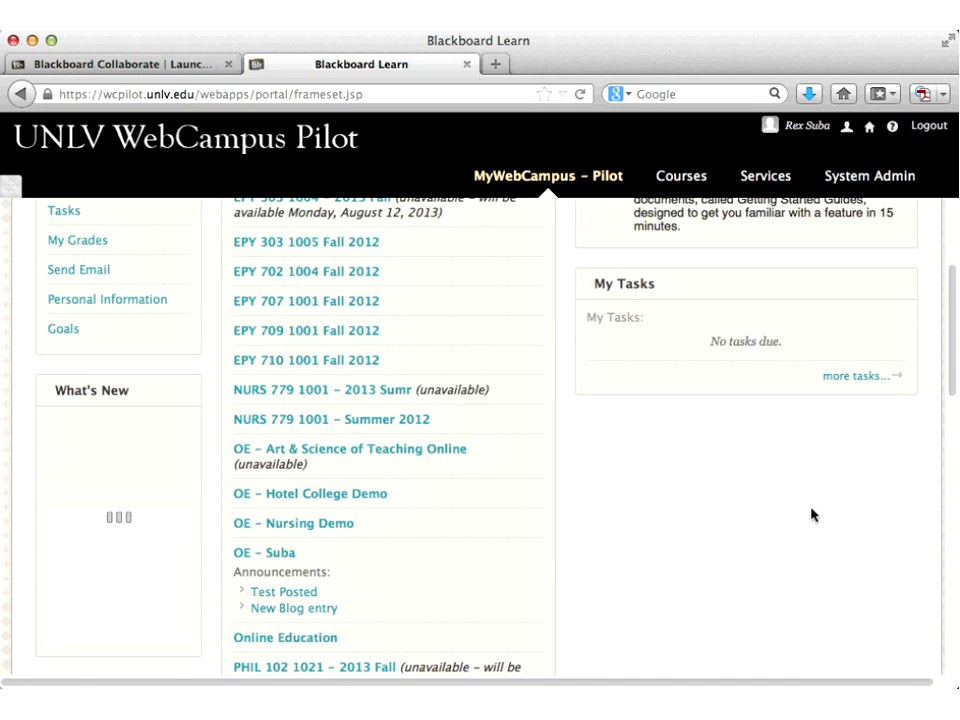
{"action": "scroll", "coordinate": [811, 514], "scroll_direction": "down", "scroll_amount": 1}
{"action": "left_click", "coordinate": [279, 486]}
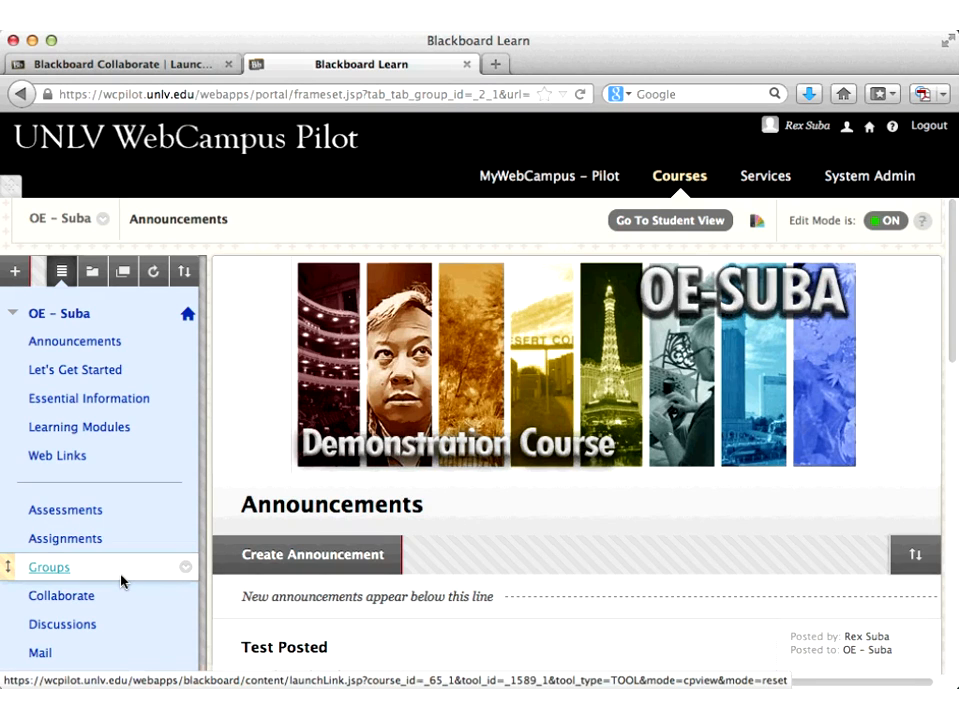
{"action": "scroll", "coordinate": [124, 579], "scroll_direction": "down", "scroll_amount": 5}
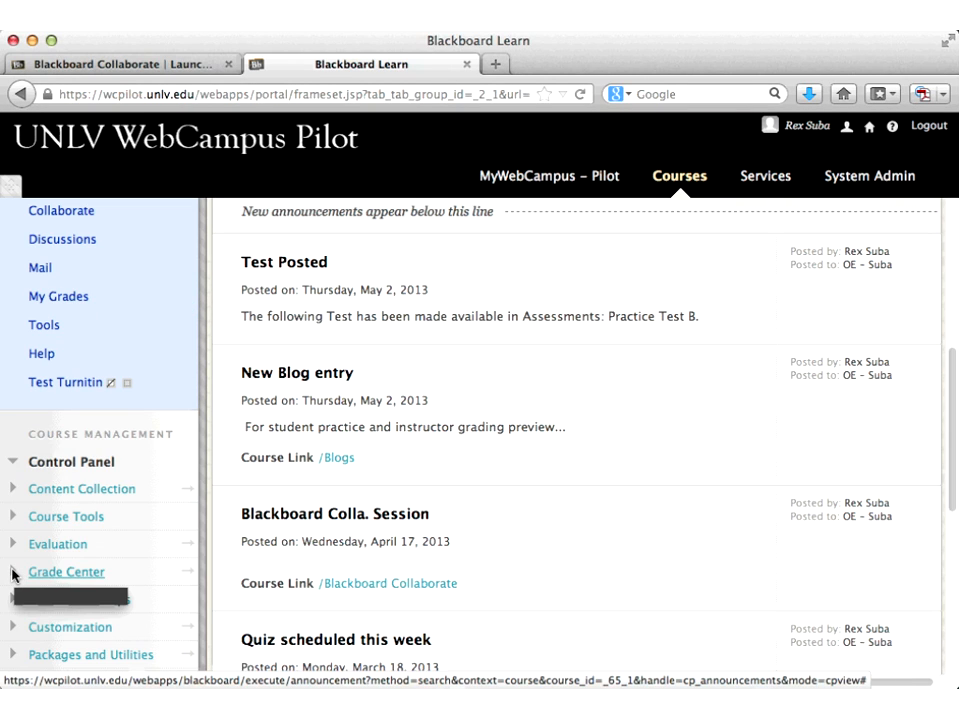
{"action": "left_click", "coordinate": [14, 573]}
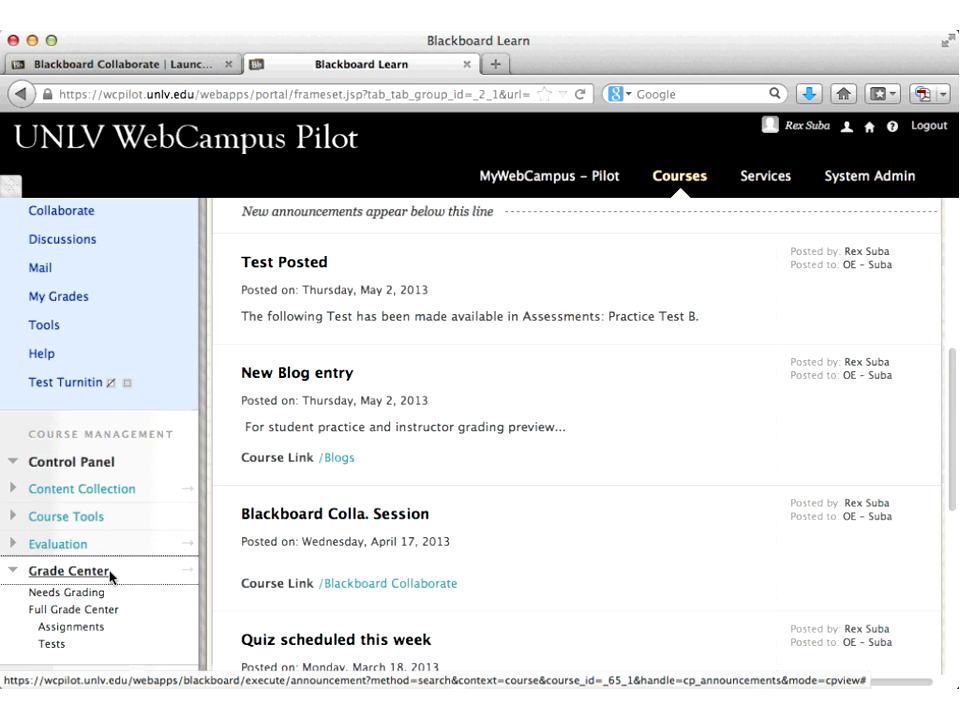
{"action": "scroll", "coordinate": [111, 577], "scroll_direction": "down", "scroll_amount": 1}
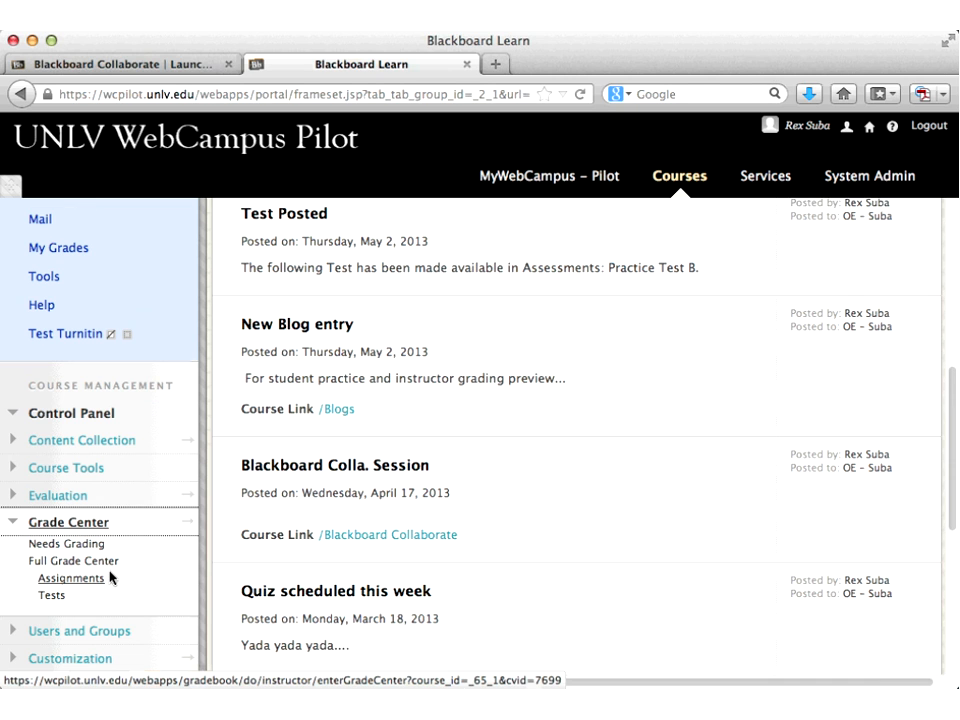
{"action": "scroll", "coordinate": [72, 535], "scroll_direction": "down", "scroll_amount": 1}
{"action": "left_click", "coordinate": [56, 532]}
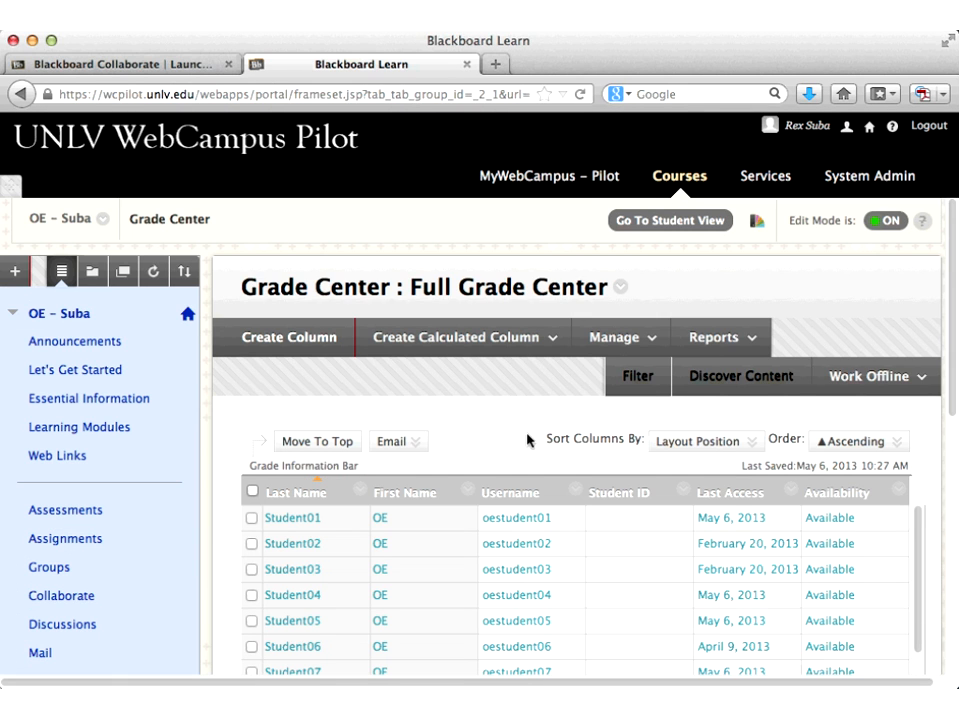
Step: Start a new Total Column from the Create Calculated Column menu
{"action": "scroll", "coordinate": [499, 438], "scroll_direction": "down", "scroll_amount": 1}
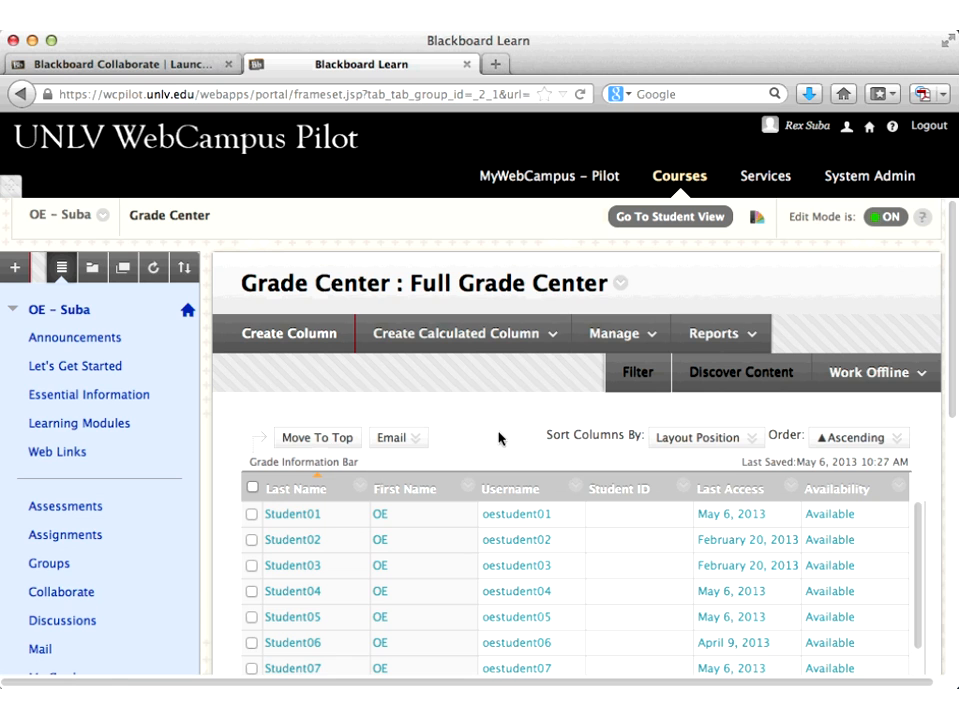
{"action": "scroll", "coordinate": [499, 438], "scroll_direction": "down", "scroll_amount": 1}
{"action": "left_click", "coordinate": [465, 333]}
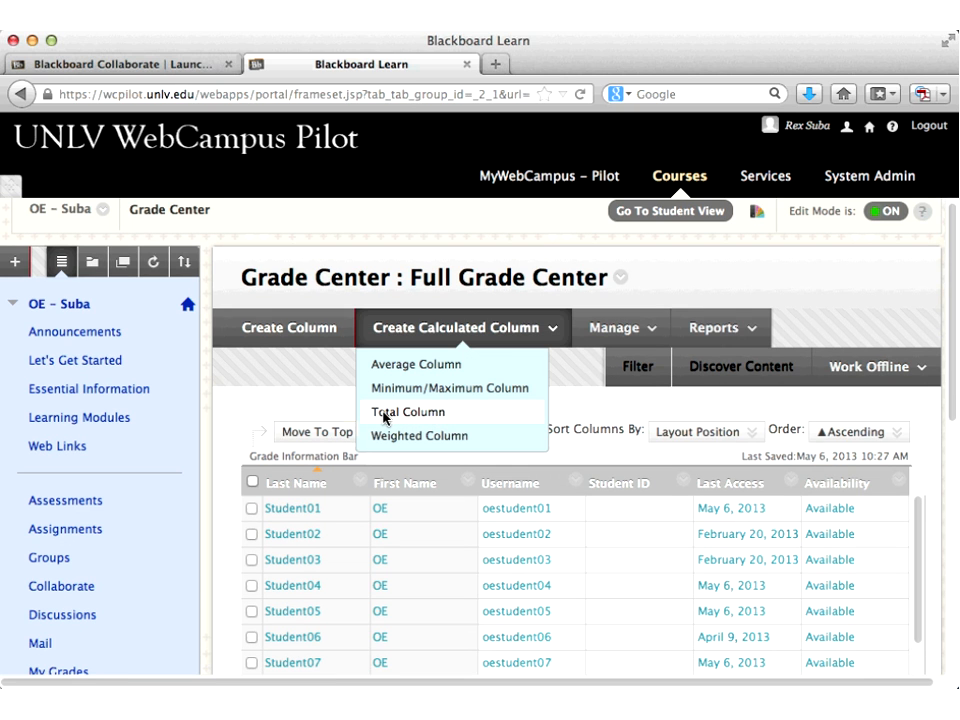
{"action": "left_click", "coordinate": [386, 418]}
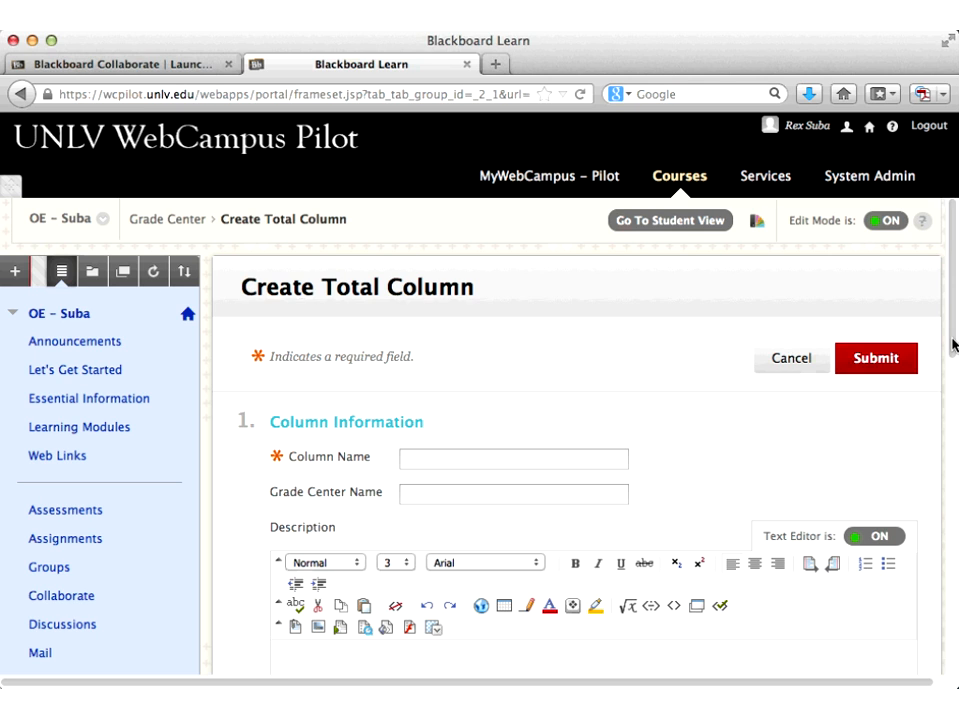
{"action": "scroll", "coordinate": [953, 345], "scroll_direction": "down", "scroll_amount": 10}
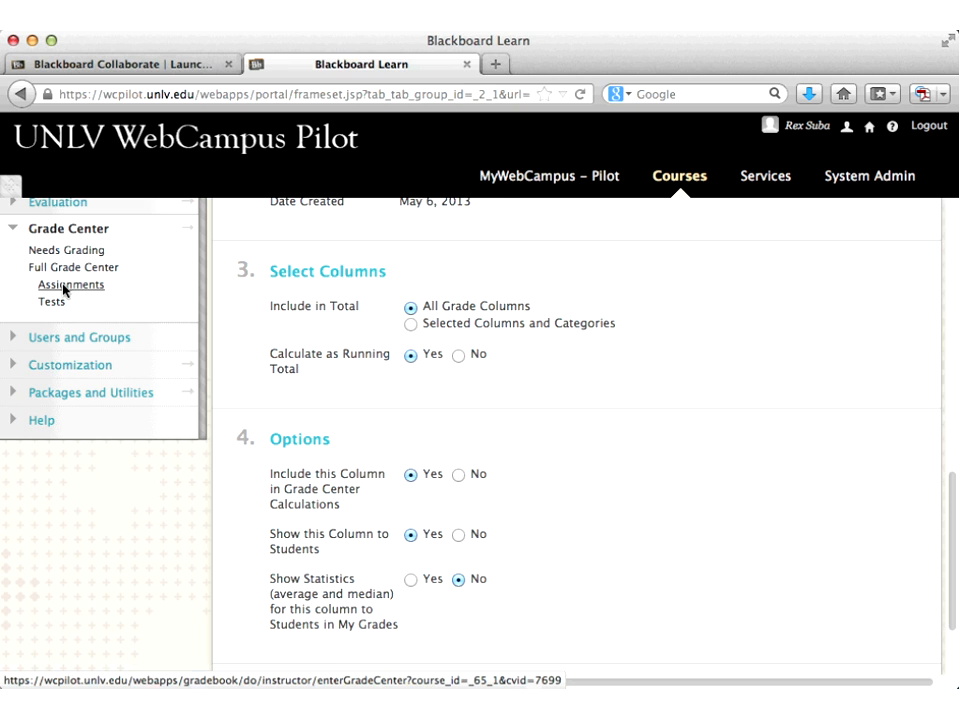
Step: Leave the Total Column form for the Grade Center's Assignments smart view
{"action": "left_click", "coordinate": [64, 288]}
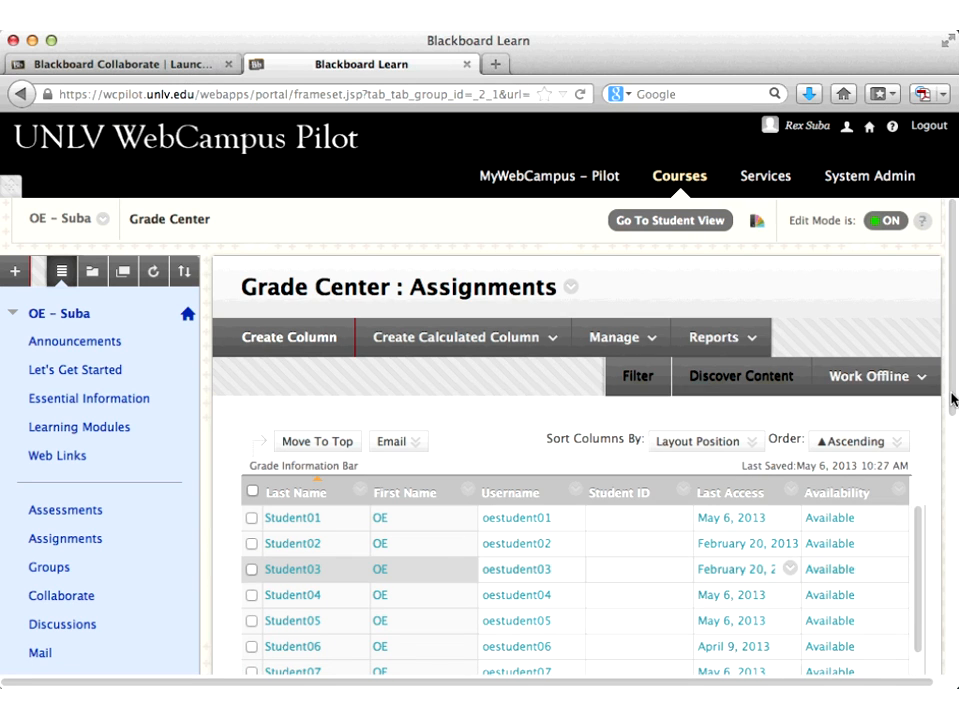
Step: Scroll through the Assignments smart view grid to look over its columns
{"action": "scroll", "coordinate": [952, 398], "scroll_direction": "down", "scroll_amount": 3}
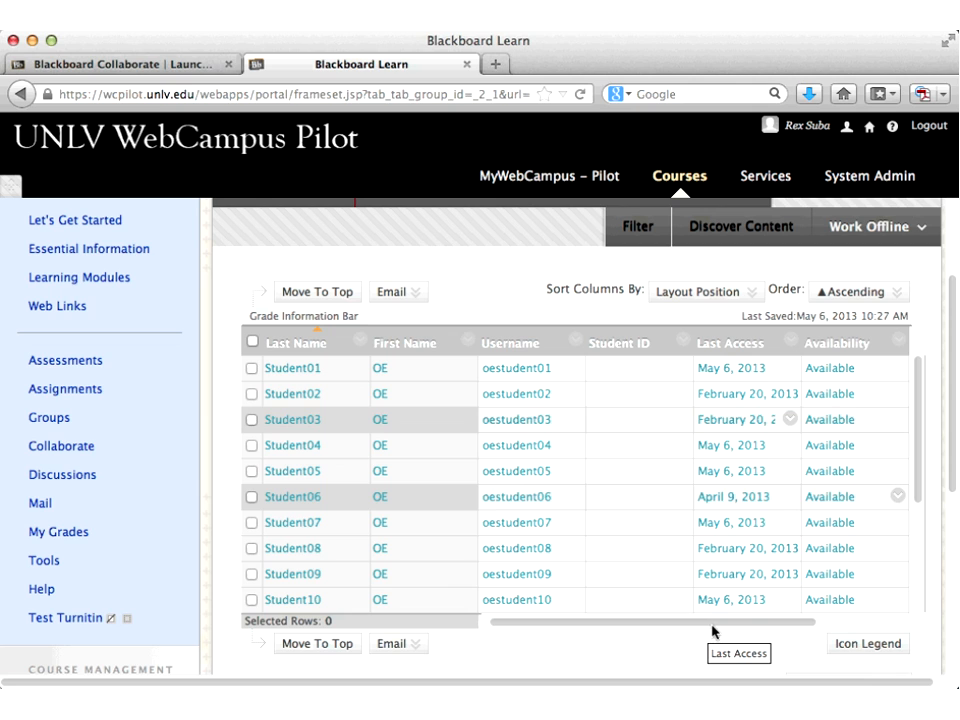
{"action": "left_click_drag", "start_coordinate": [713, 627], "coordinate": [799, 634]}
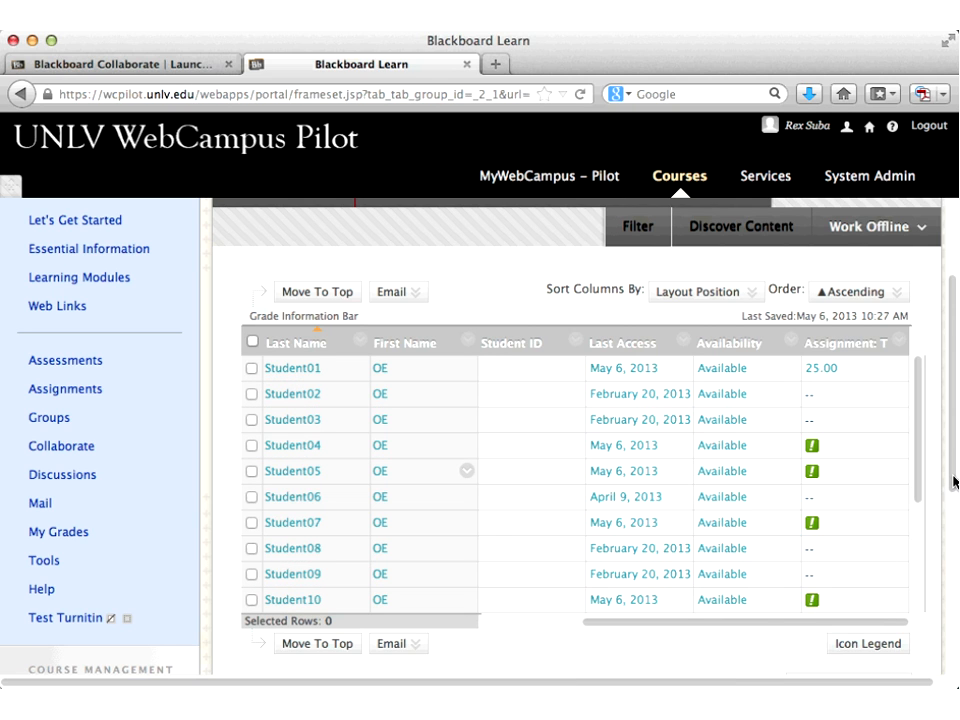
{"action": "scroll", "coordinate": [955, 482], "scroll_direction": "down", "scroll_amount": 2}
{"action": "scroll", "coordinate": [918, 460], "scroll_direction": "down", "scroll_amount": 2}
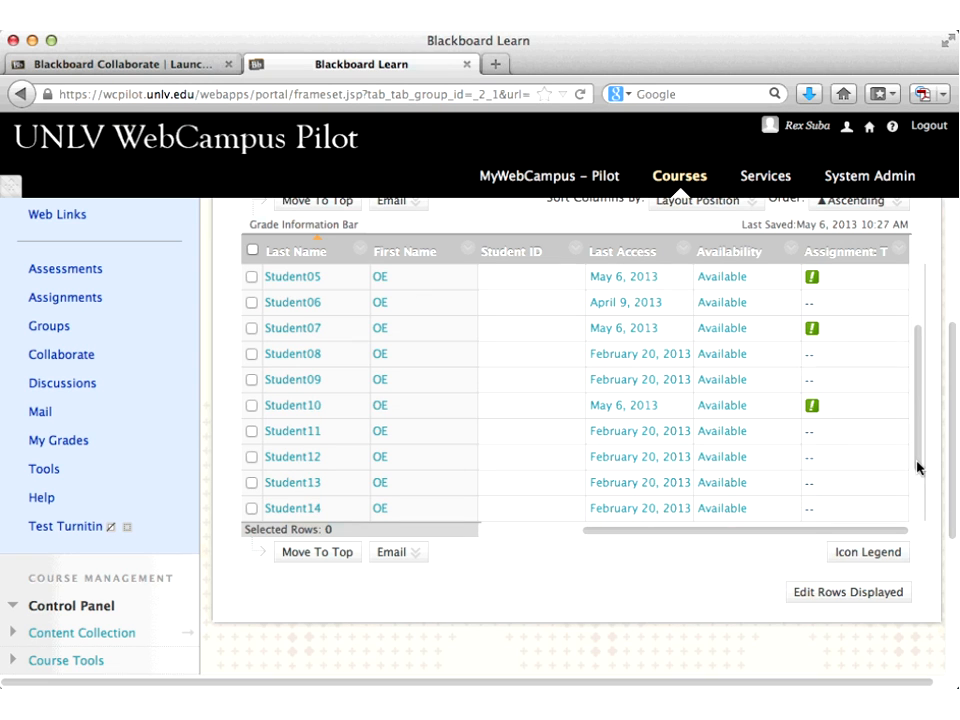
{"action": "scroll", "coordinate": [60, 560], "scroll_direction": "down", "scroll_amount": 4}
Step: Switch to the Tests smart view and scroll to the Practice Test A and B scores
{"action": "left_click", "coordinate": [50, 587]}
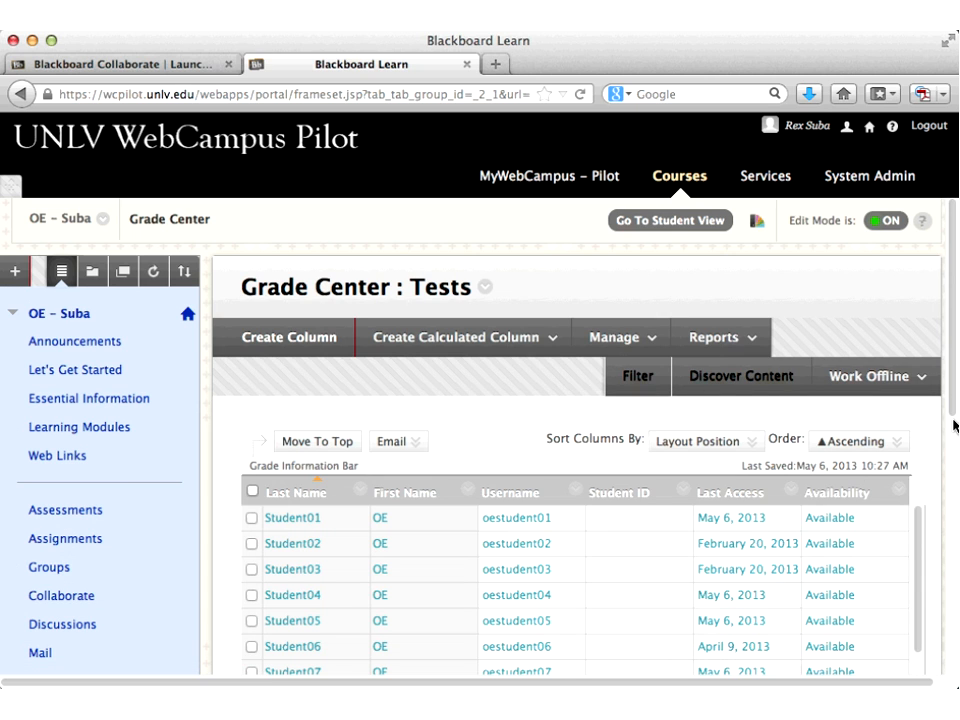
{"action": "left_click_drag", "start_coordinate": [953, 425], "coordinate": [955, 486]}
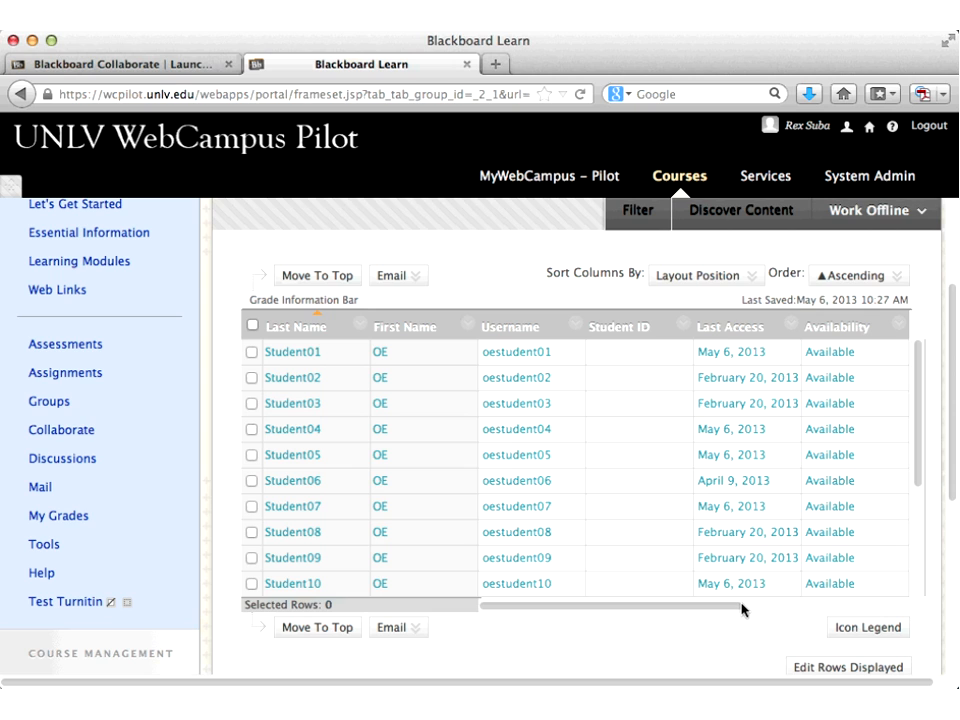
{"action": "left_click_drag", "start_coordinate": [743, 610], "coordinate": [910, 610]}
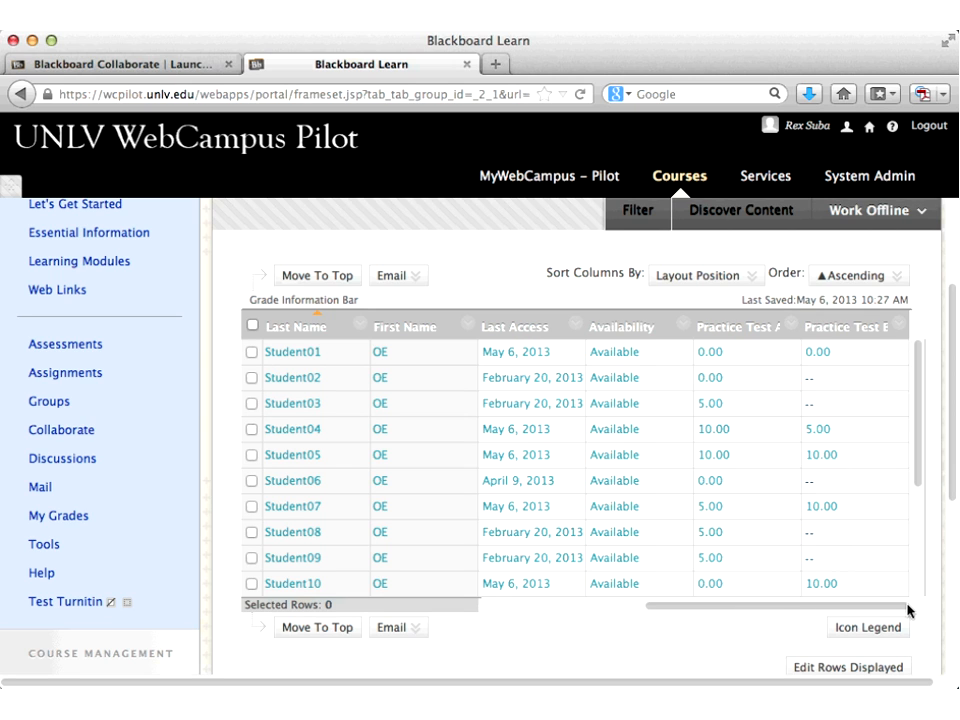